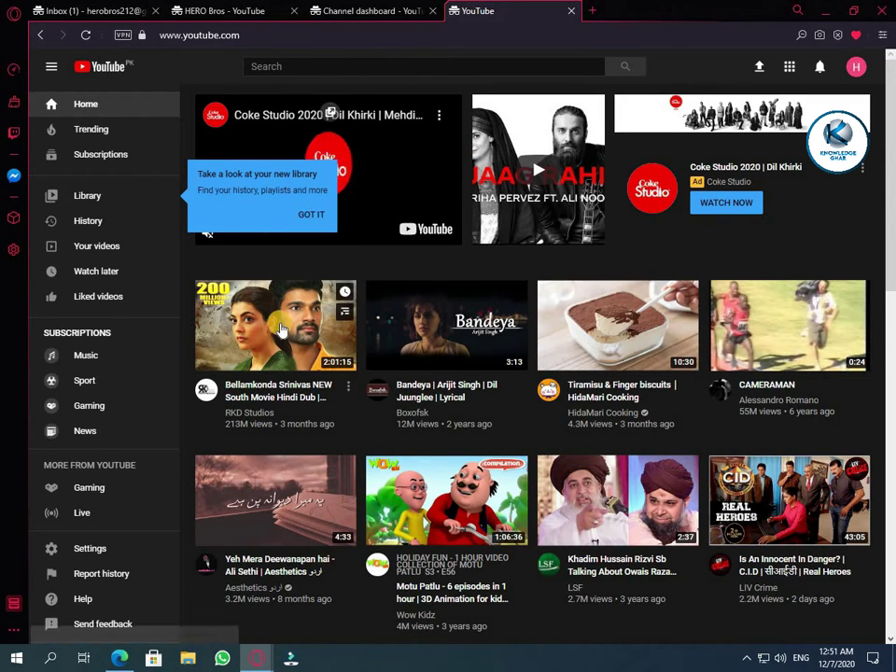
Step: Dismiss the Library tip and go to the HERO Bros channel page from the avatar menu
{"action": "left_click", "coordinate": [329, 222]}
{"action": "scroll", "coordinate": [86, 194], "scroll_direction": "down", "scroll_amount": 3}
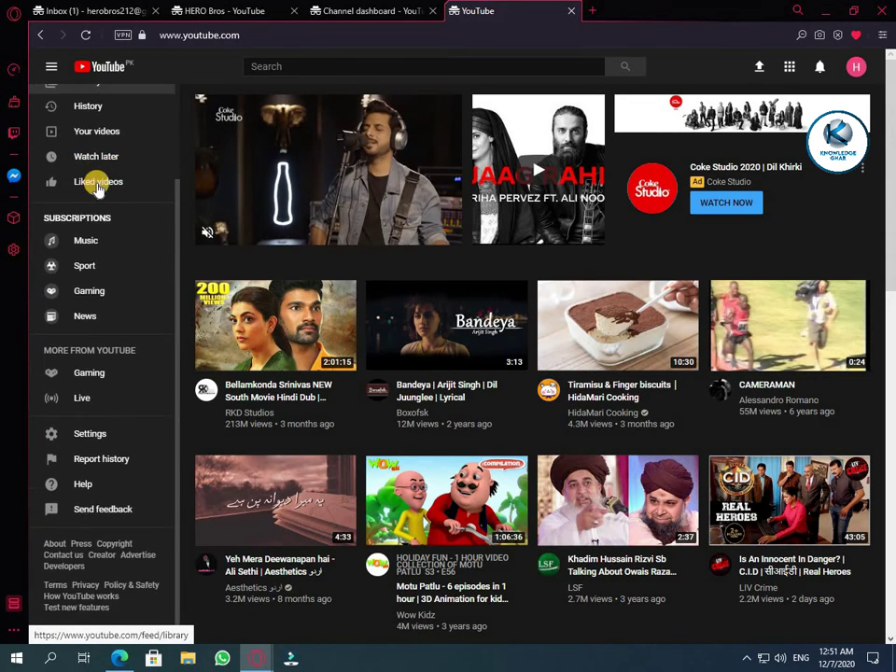
{"action": "scroll", "coordinate": [90, 180], "scroll_direction": "up", "scroll_amount": 3}
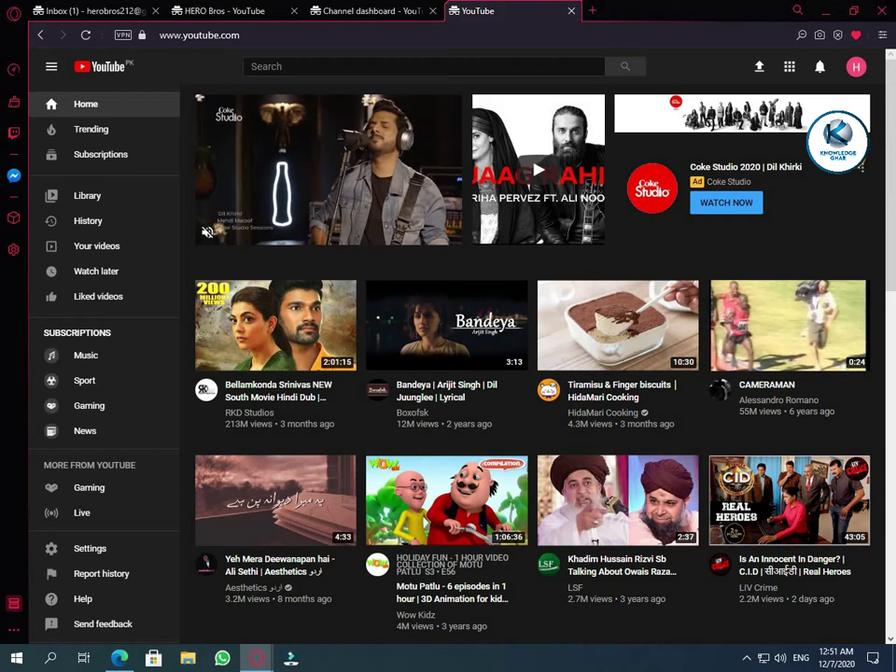
{"action": "left_click", "coordinate": [855, 67]}
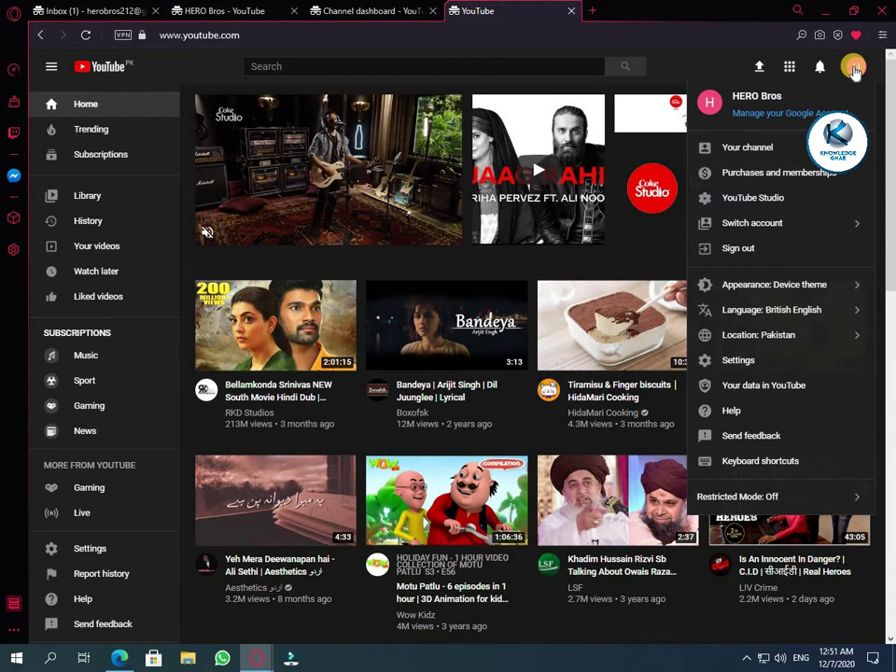
{"action": "left_click", "coordinate": [789, 150]}
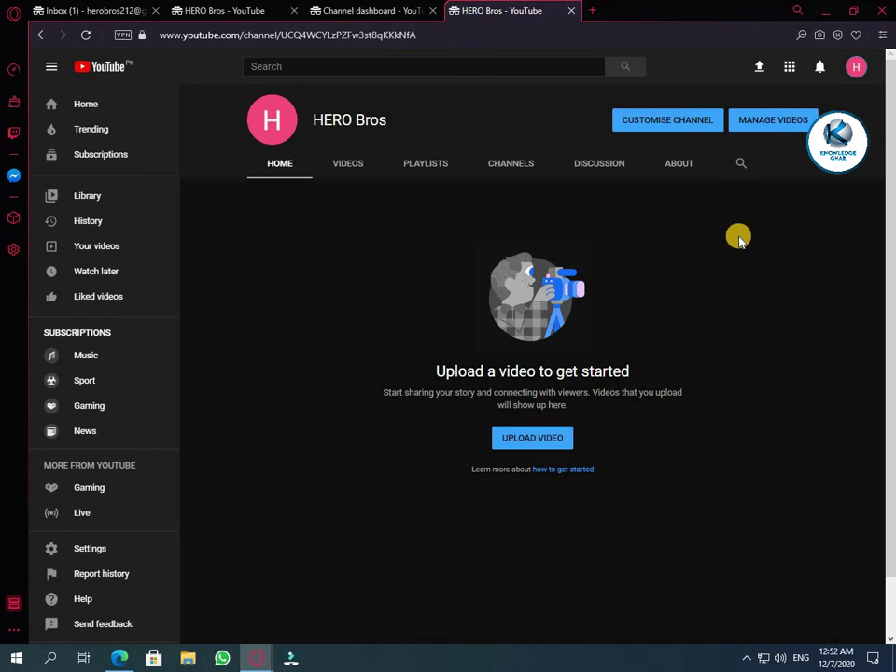
{"action": "scroll", "coordinate": [744, 234], "scroll_direction": "down", "scroll_amount": 1}
{"action": "scroll", "coordinate": [747, 233], "scroll_direction": "up", "scroll_amount": 1}
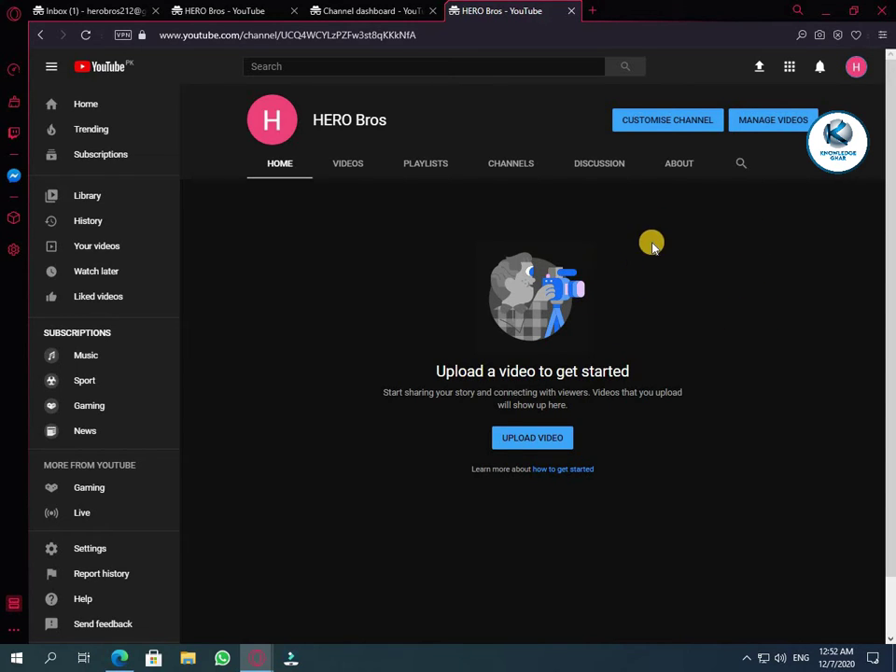
Step: Open the channel customization editor and dismiss its two tips
{"action": "left_click", "coordinate": [680, 120]}
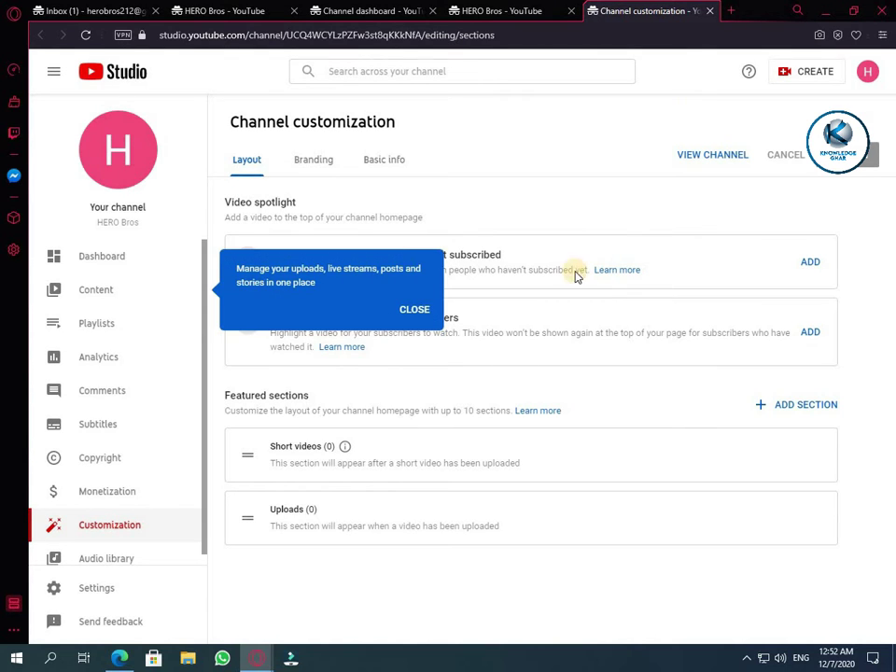
{"action": "left_click", "coordinate": [417, 308]}
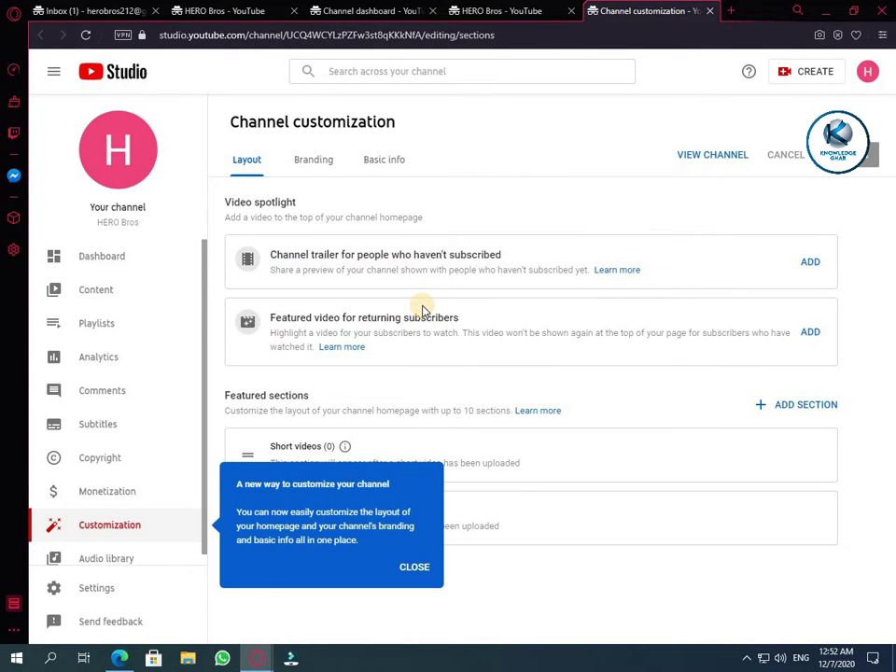
{"action": "left_click", "coordinate": [414, 566]}
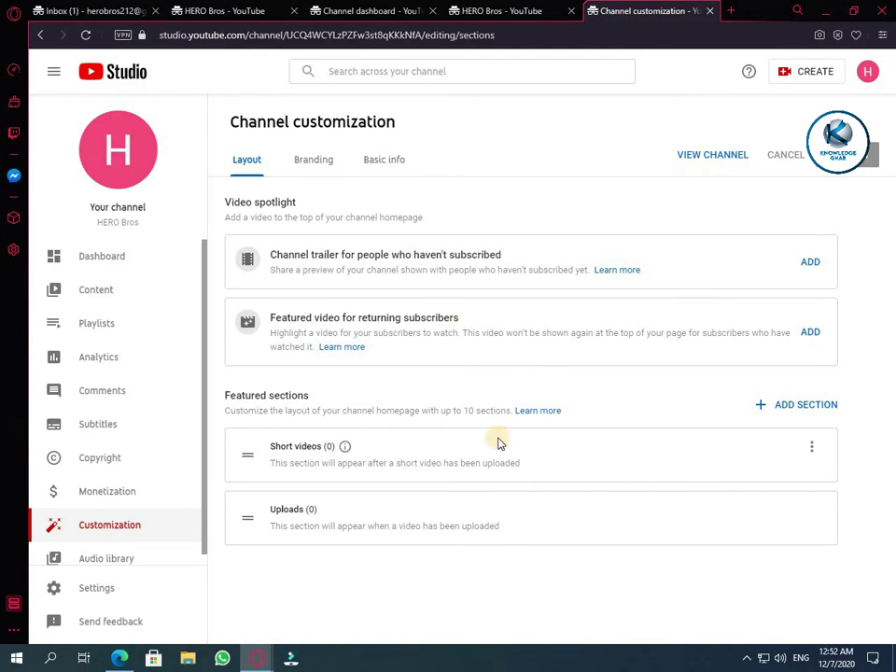
Step: Go to the Studio Dashboard and open the empty Content uploads list
{"action": "left_click", "coordinate": [134, 84]}
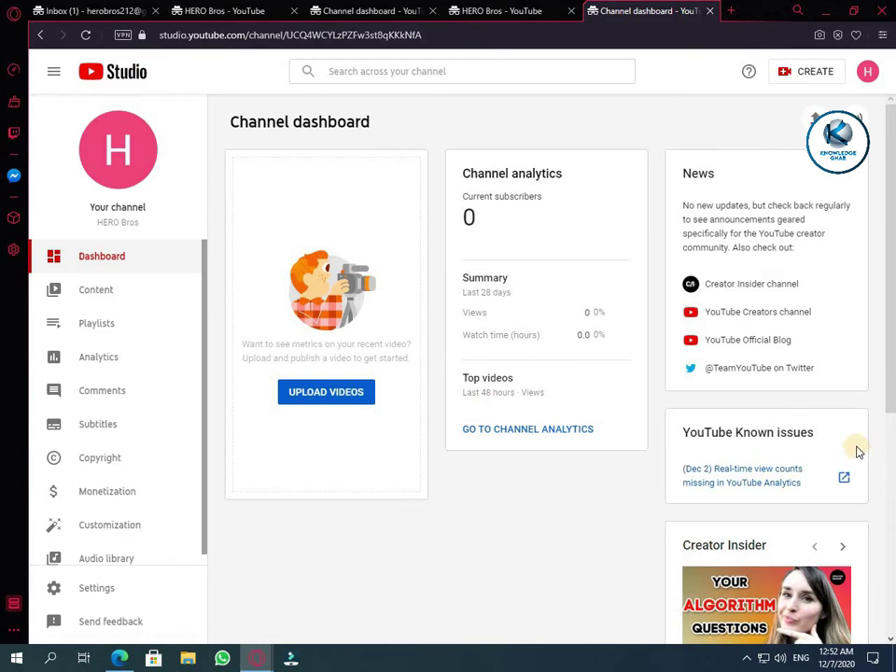
{"action": "scroll", "coordinate": [602, 374], "scroll_direction": "down", "scroll_amount": 3}
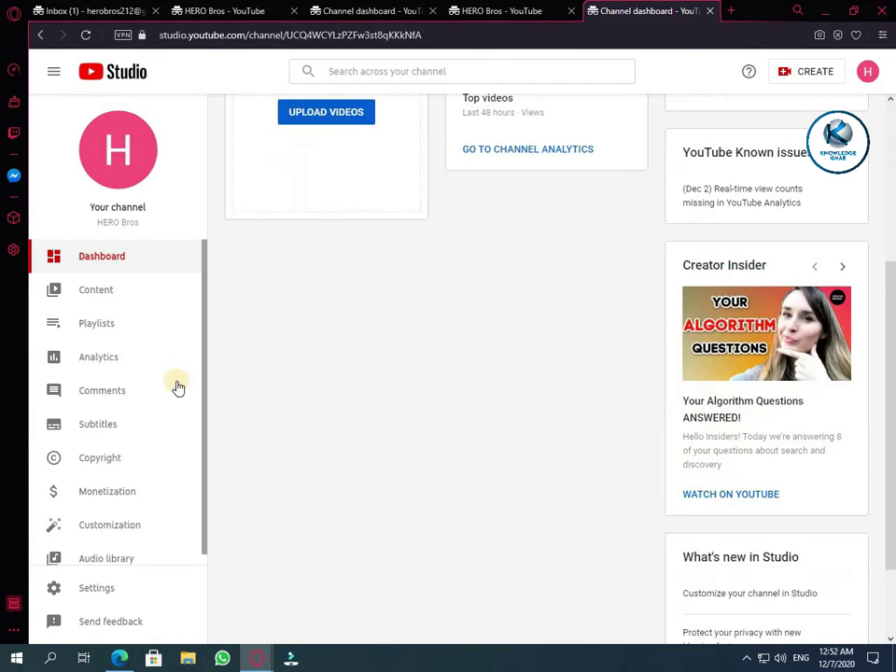
{"action": "left_click", "coordinate": [130, 296]}
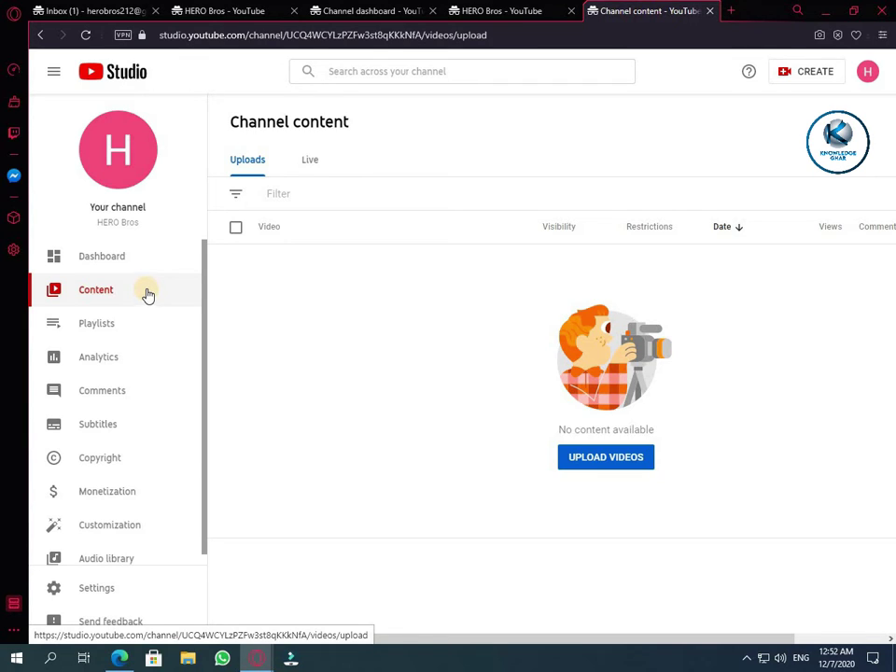
Step: Open Monetization and highlight the 1,000 subscribers and 4,000 watch-hours requirements
{"action": "scroll", "coordinate": [150, 522], "scroll_direction": "down", "scroll_amount": 1}
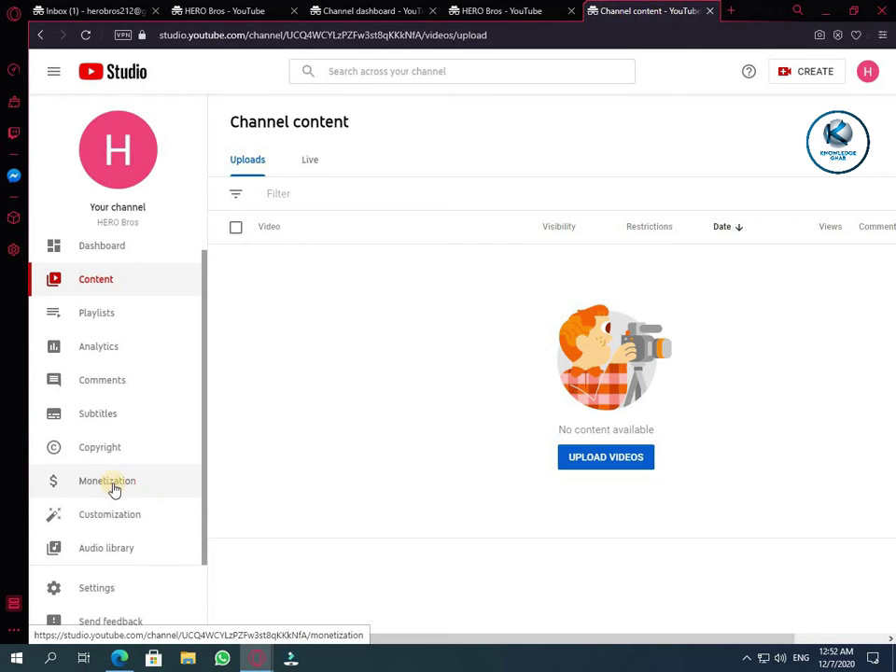
{"action": "left_click", "coordinate": [110, 482]}
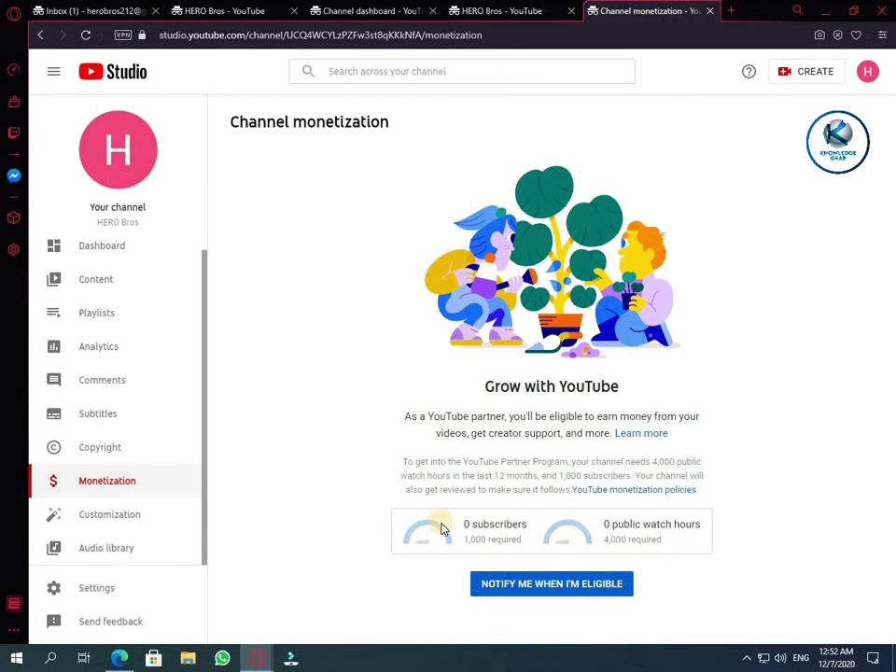
{"action": "left_click_drag", "start_coordinate": [706, 542], "coordinate": [458, 518]}
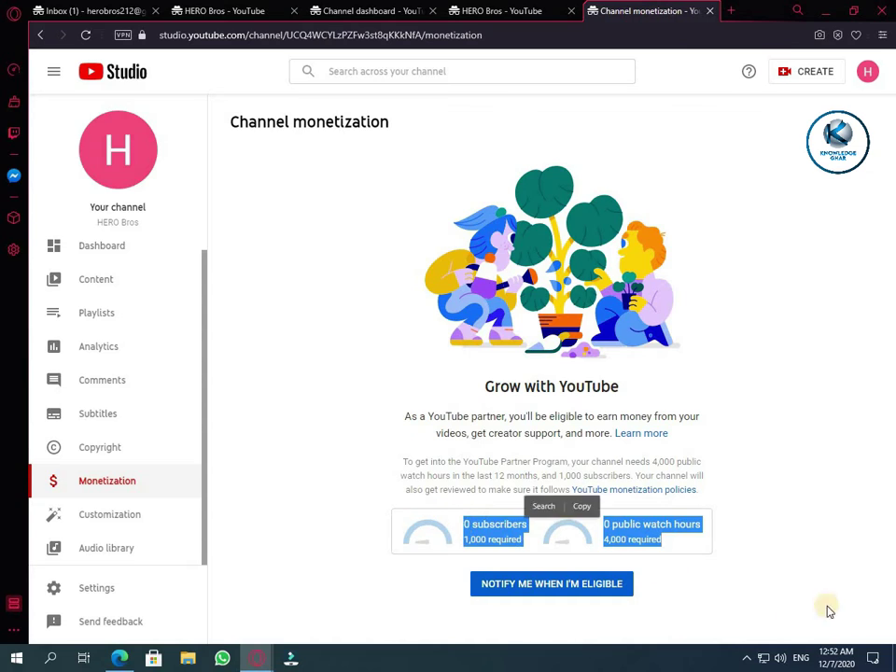
{"action": "left_click", "coordinate": [739, 574]}
{"action": "left_click_drag", "start_coordinate": [696, 555], "coordinate": [460, 519]}
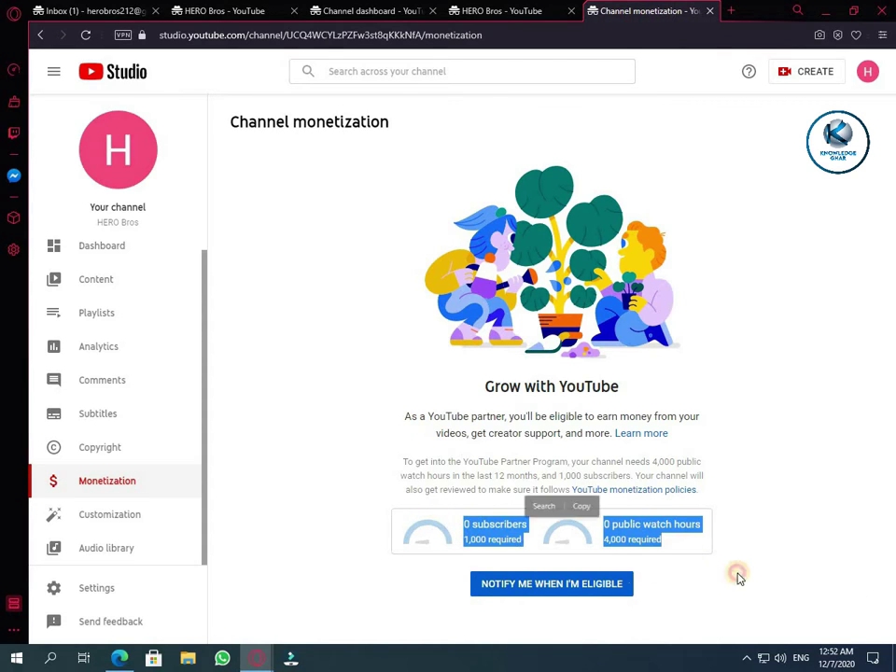
{"action": "left_click", "coordinate": [736, 574]}
{"action": "left_click_drag", "start_coordinate": [698, 556], "coordinate": [434, 526]}
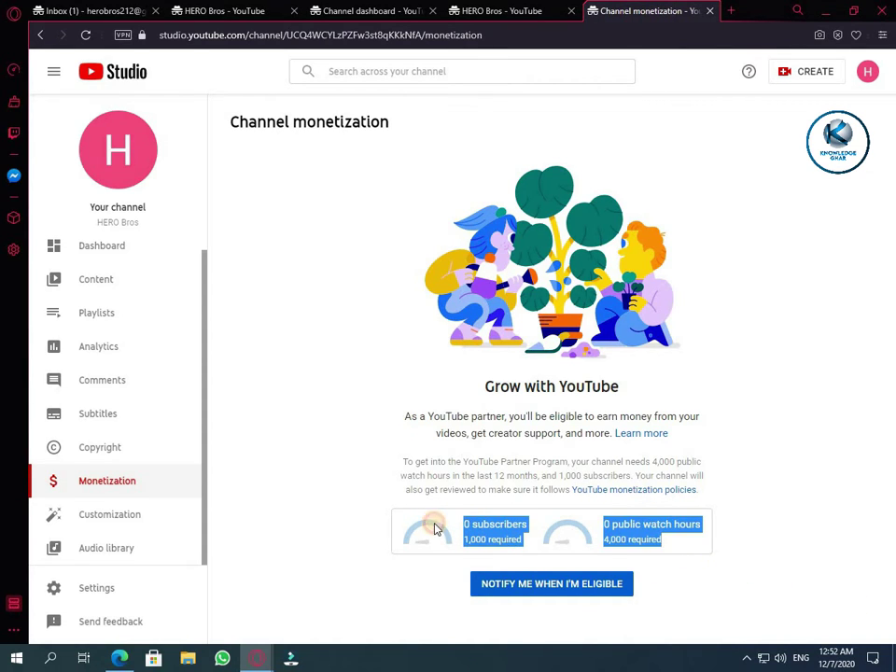
{"action": "left_click", "coordinate": [796, 583]}
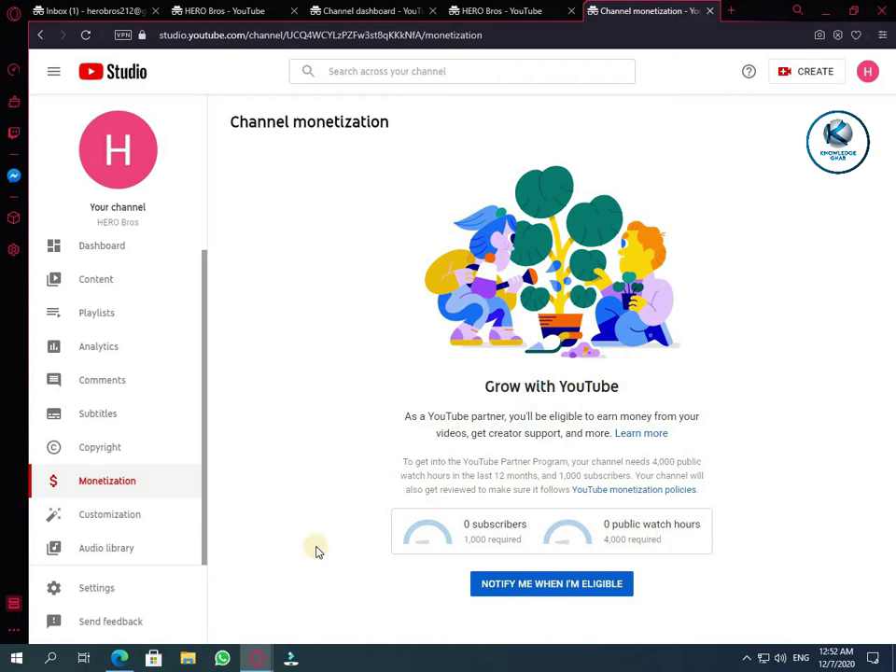
Step: Open Settings, close it unchanged, and highlight the requirement figures again
{"action": "left_click", "coordinate": [128, 588]}
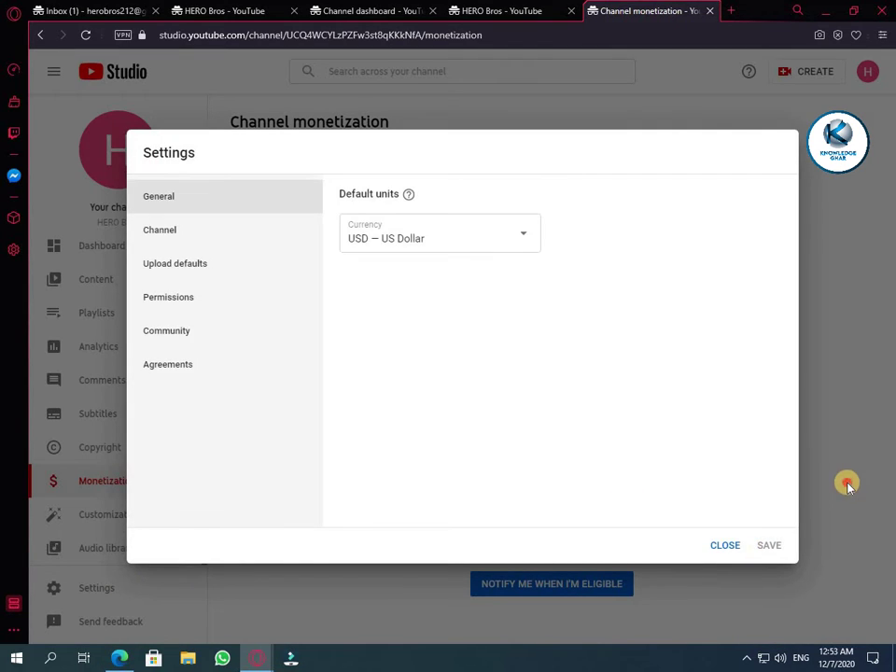
{"action": "left_click", "coordinate": [724, 549]}
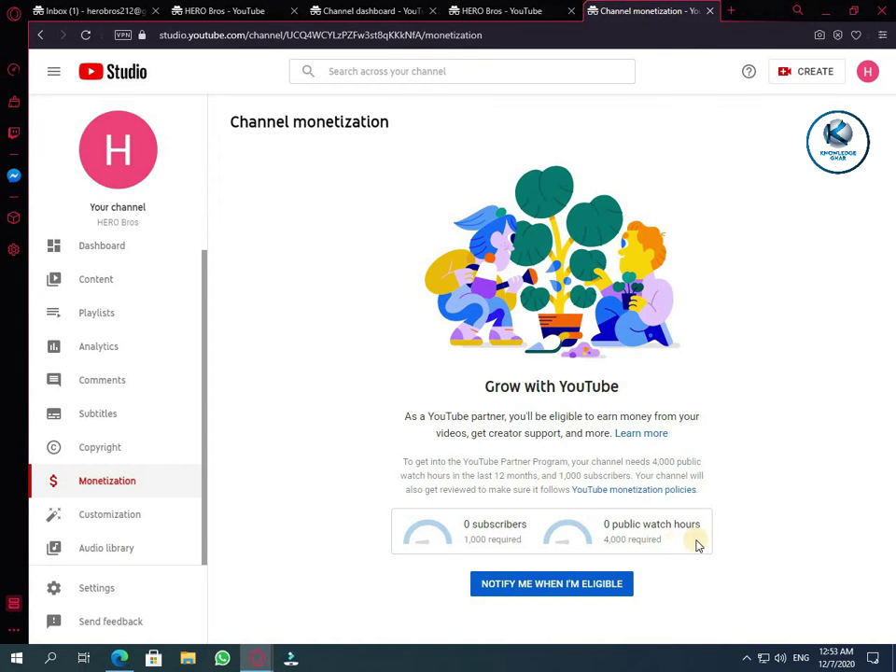
{"action": "left_click_drag", "start_coordinate": [698, 545], "coordinate": [456, 521]}
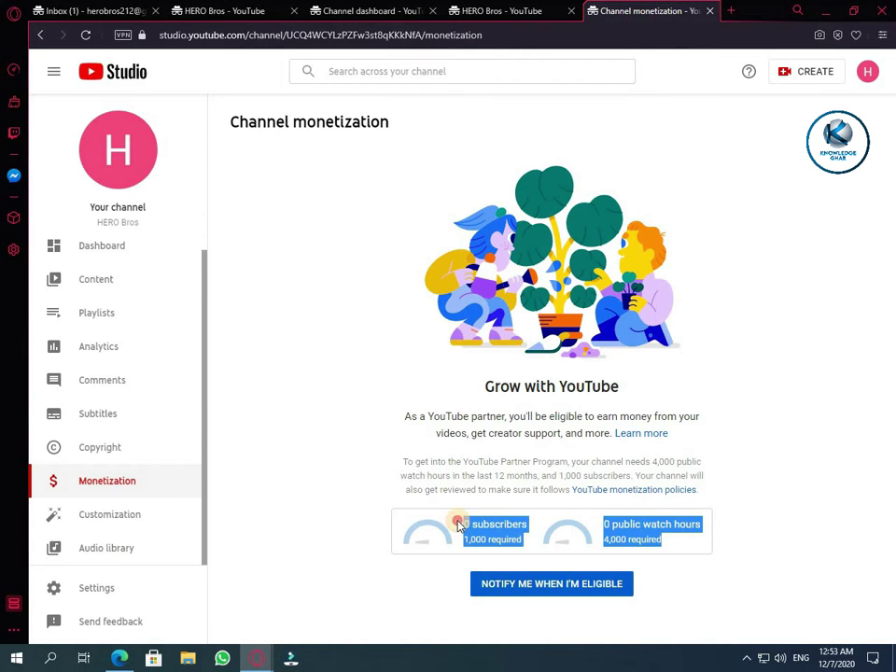
{"action": "triple_click", "coordinate": [678, 548]}
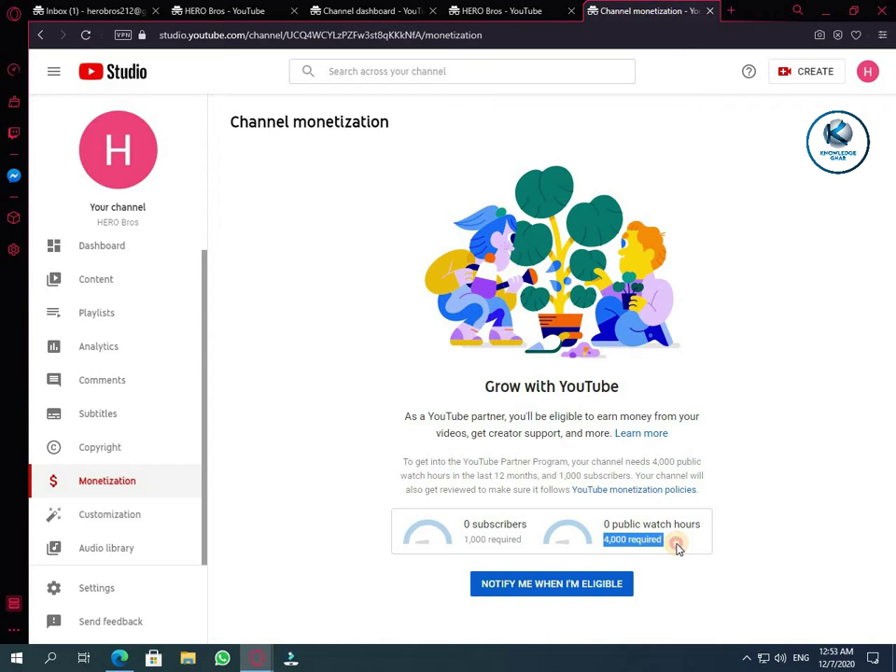
{"action": "left_click", "coordinate": [656, 541]}
{"action": "left_click_drag", "start_coordinate": [668, 548], "coordinate": [430, 515]}
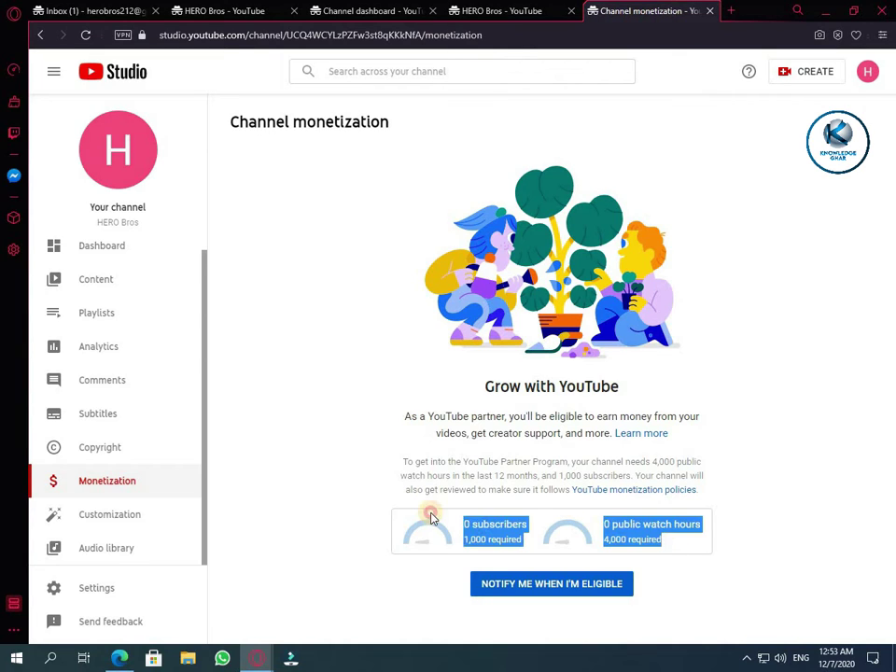
{"action": "left_click", "coordinate": [672, 544]}
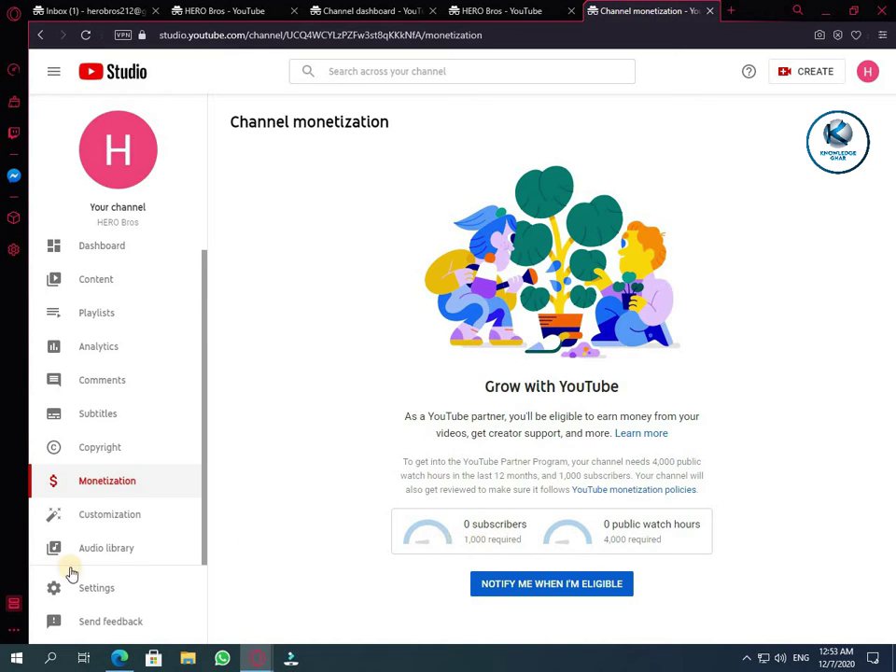
Step: In Settings > Channel, check the country list and keep Pakistan as country of residence
{"action": "left_click", "coordinate": [135, 586]}
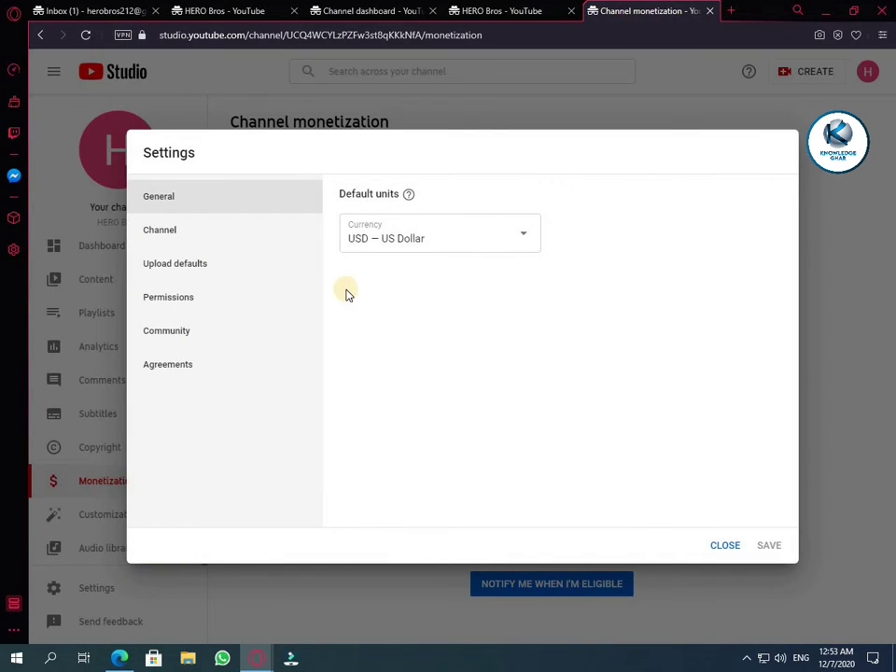
{"action": "left_click", "coordinate": [239, 232]}
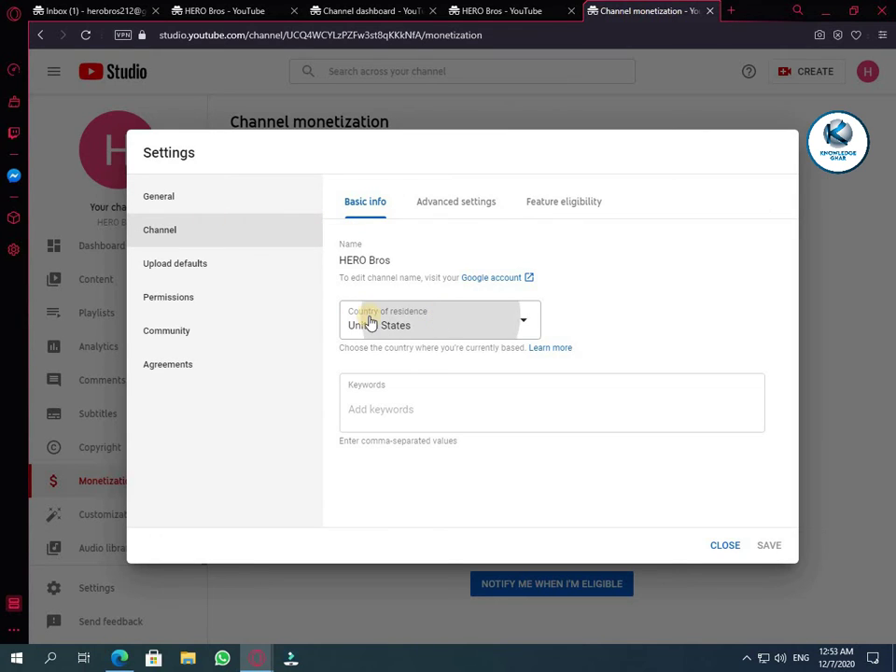
{"action": "left_click", "coordinate": [412, 326]}
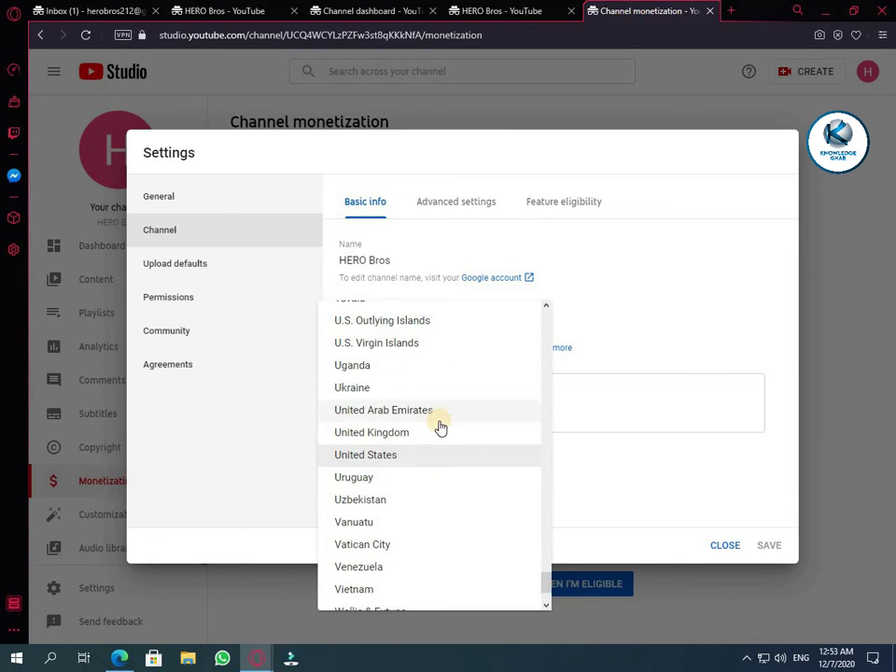
{"action": "scroll", "coordinate": [440, 424], "scroll_direction": "up", "scroll_amount": 6}
{"action": "scroll", "coordinate": [440, 425], "scroll_direction": "up", "scroll_amount": 15}
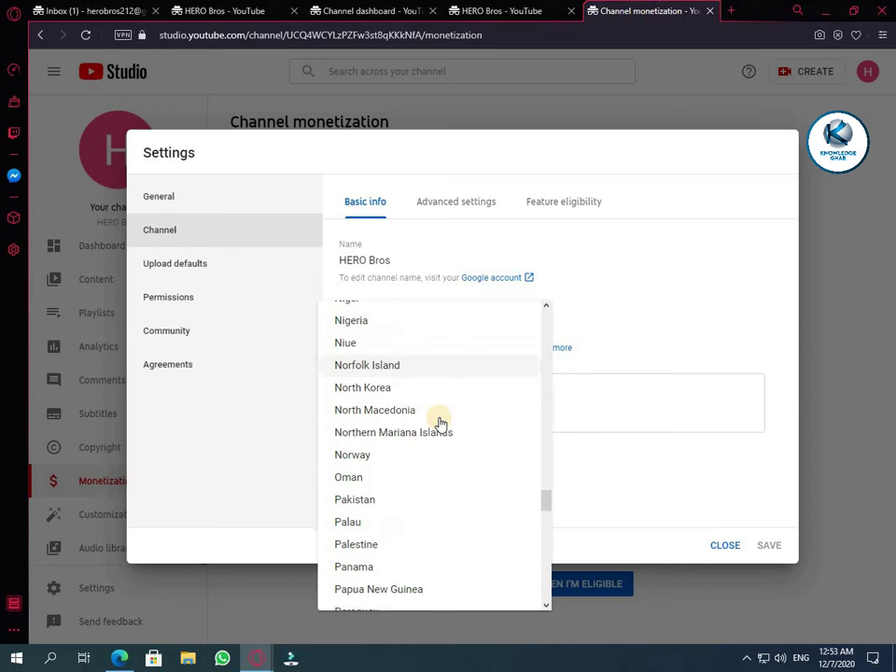
{"action": "scroll", "coordinate": [439, 420], "scroll_direction": "up", "scroll_amount": 20}
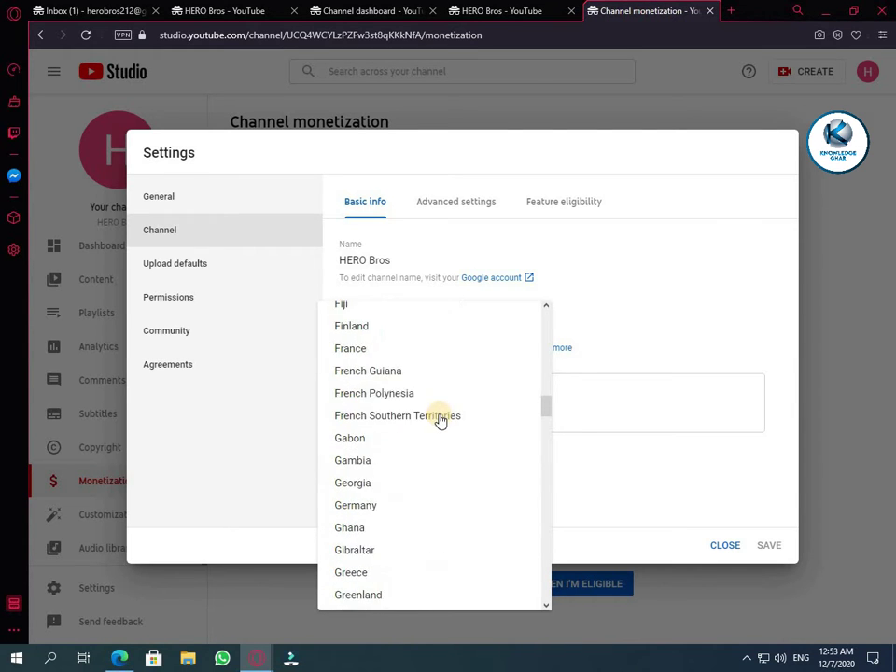
{"action": "left_click", "coordinate": [546, 307]}
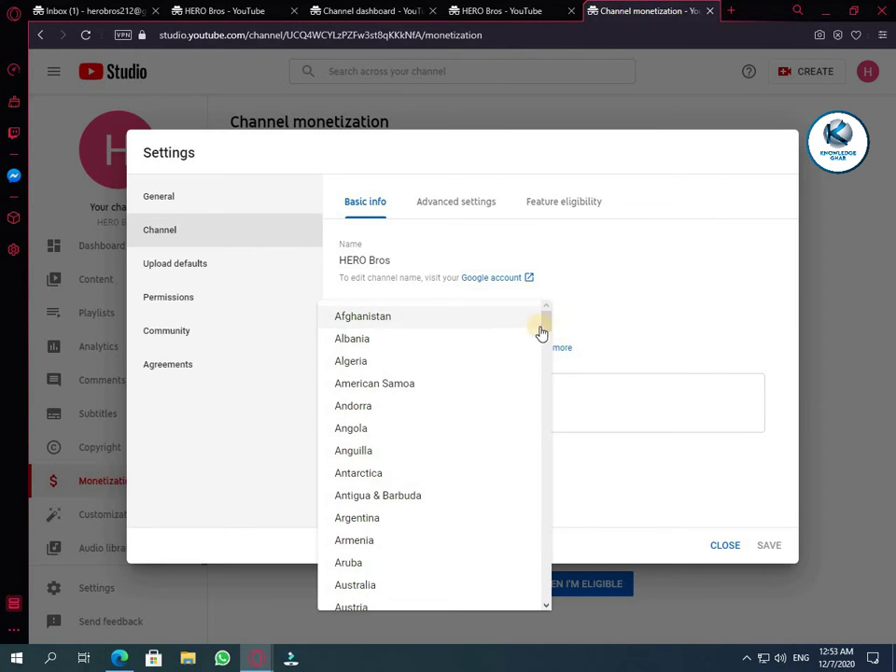
{"action": "left_click_drag", "start_coordinate": [544, 326], "coordinate": [548, 506]}
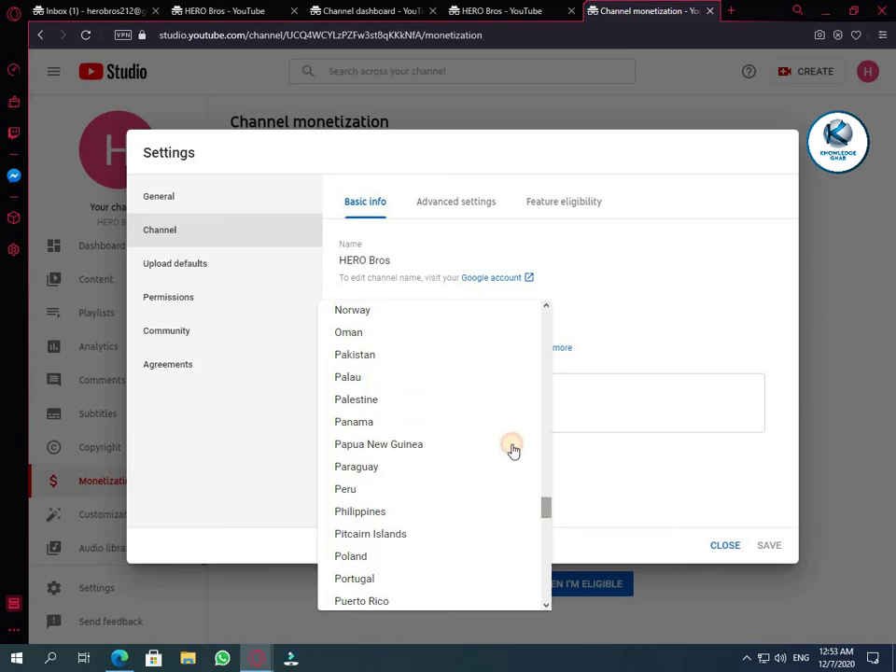
{"action": "left_click", "coordinate": [406, 360]}
{"action": "left_click", "coordinate": [436, 314]}
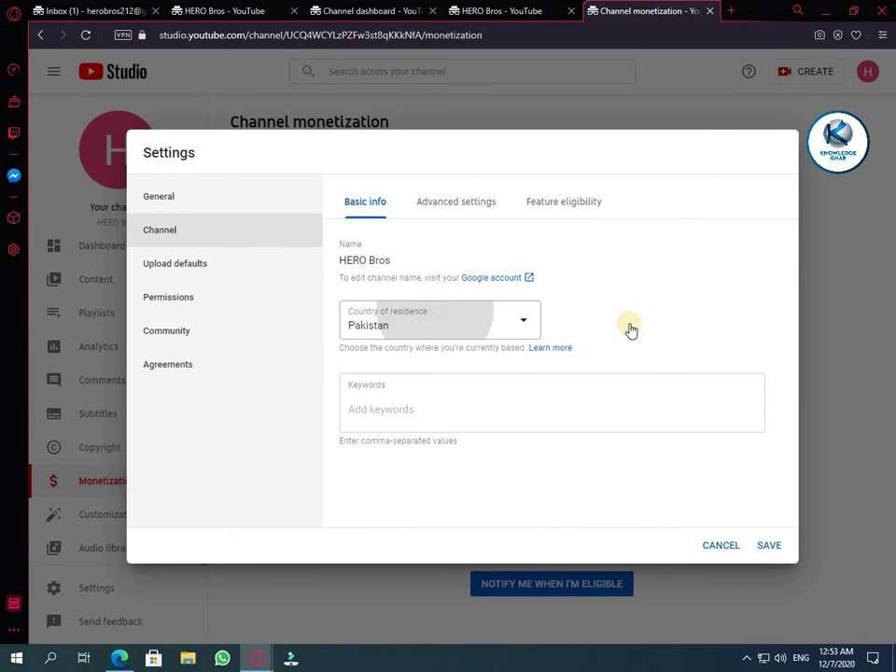
{"action": "left_click", "coordinate": [583, 312]}
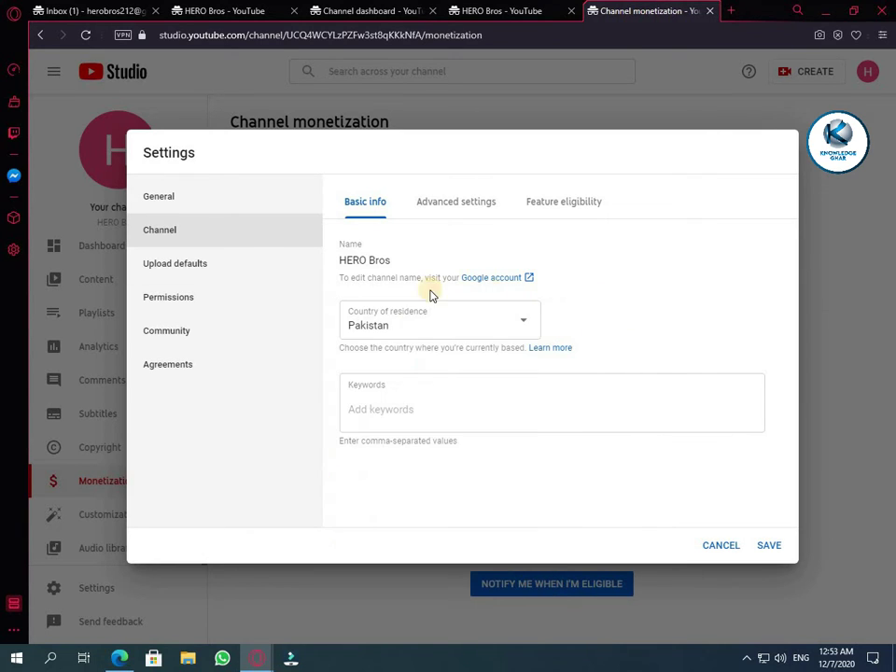
Step: Highlight the HERO Bros channel name and open the Google account link in a new tab
{"action": "left_click_drag", "start_coordinate": [391, 262], "coordinate": [344, 258]}
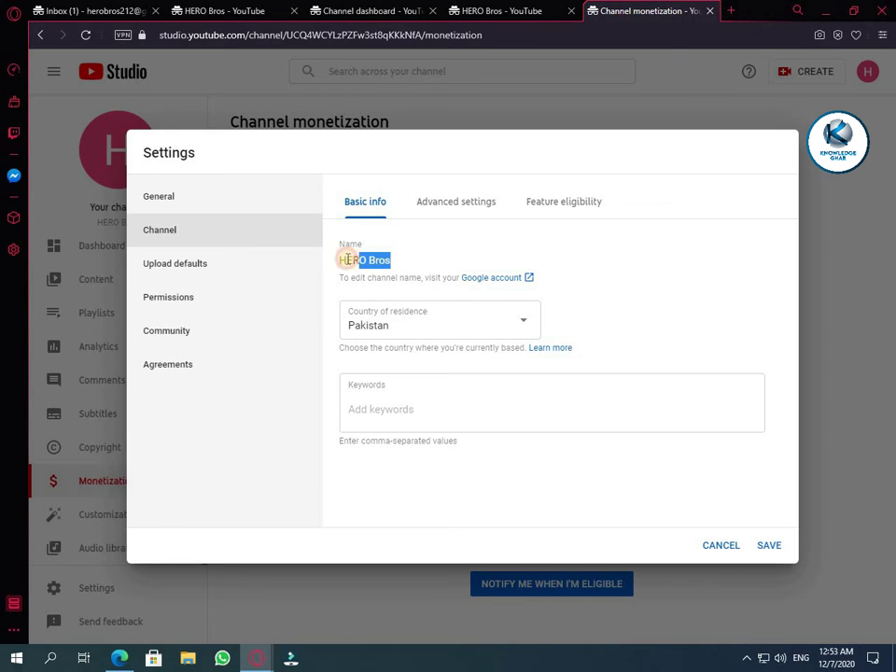
{"action": "left_click", "coordinate": [480, 255]}
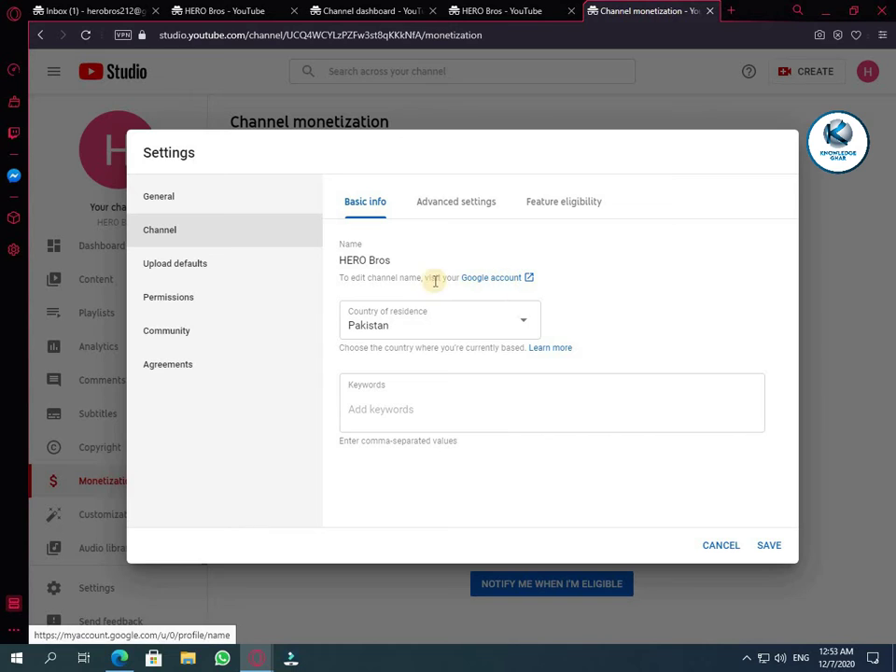
{"action": "left_click", "coordinate": [486, 284]}
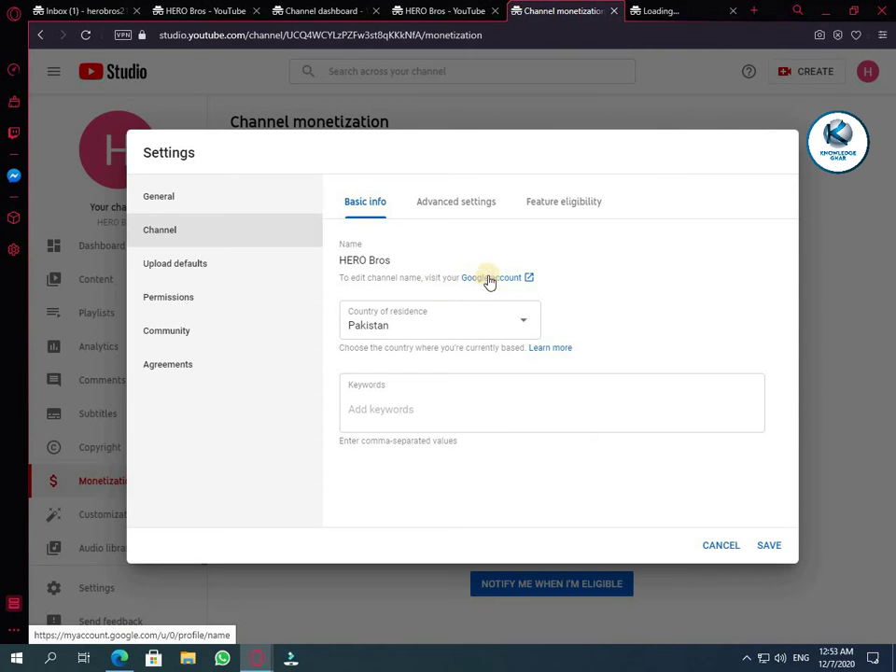
Step: View the Google Account name editor, then close that tab without changing the name
{"action": "left_click", "coordinate": [695, 11]}
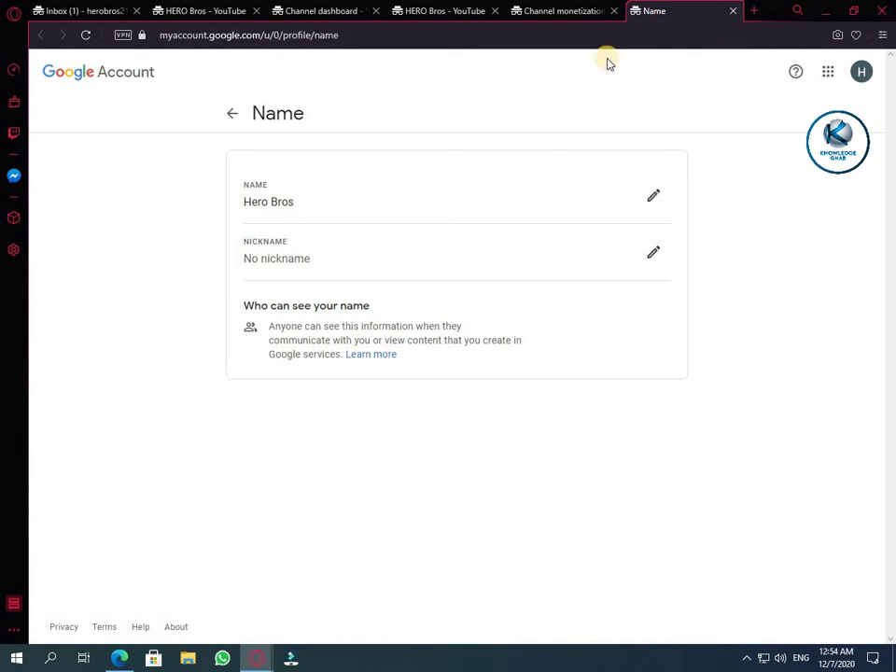
{"action": "left_click", "coordinate": [644, 198]}
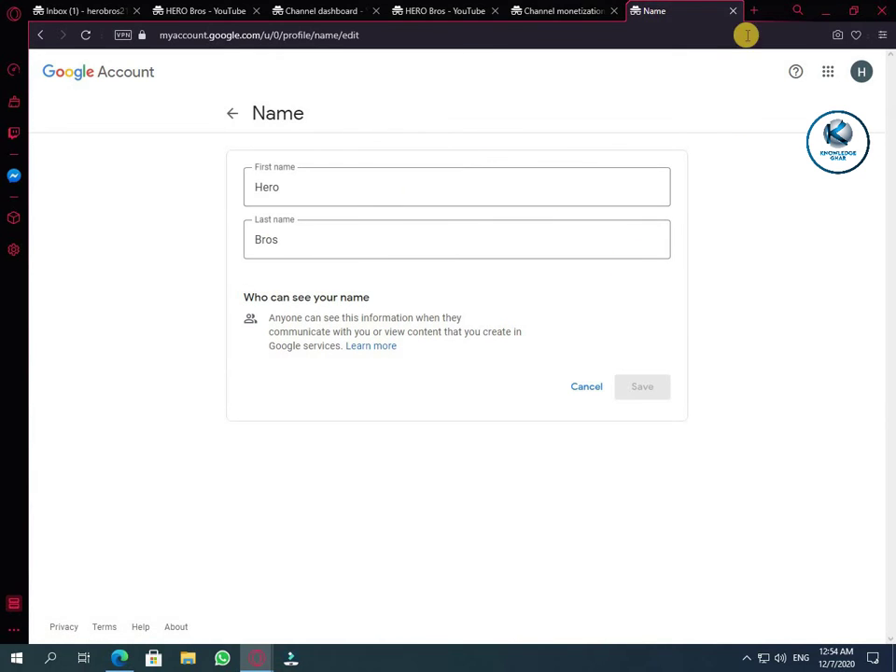
{"action": "left_click", "coordinate": [733, 10]}
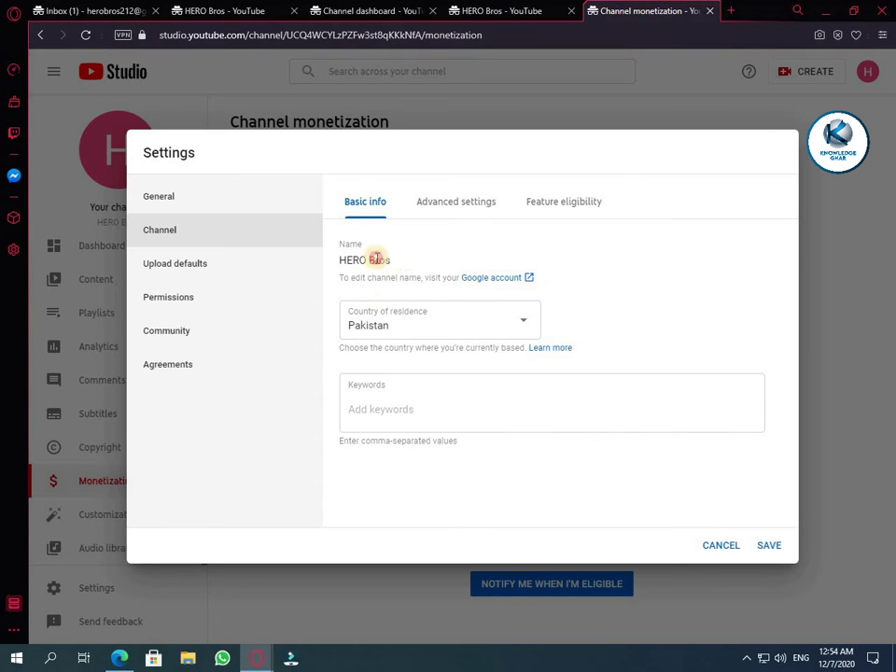
Step: Highlight the HERO Bros name and click into the Keywords field without changes
{"action": "left_click_drag", "start_coordinate": [376, 258], "coordinate": [334, 255]}
{"action": "left_click", "coordinate": [466, 234]}
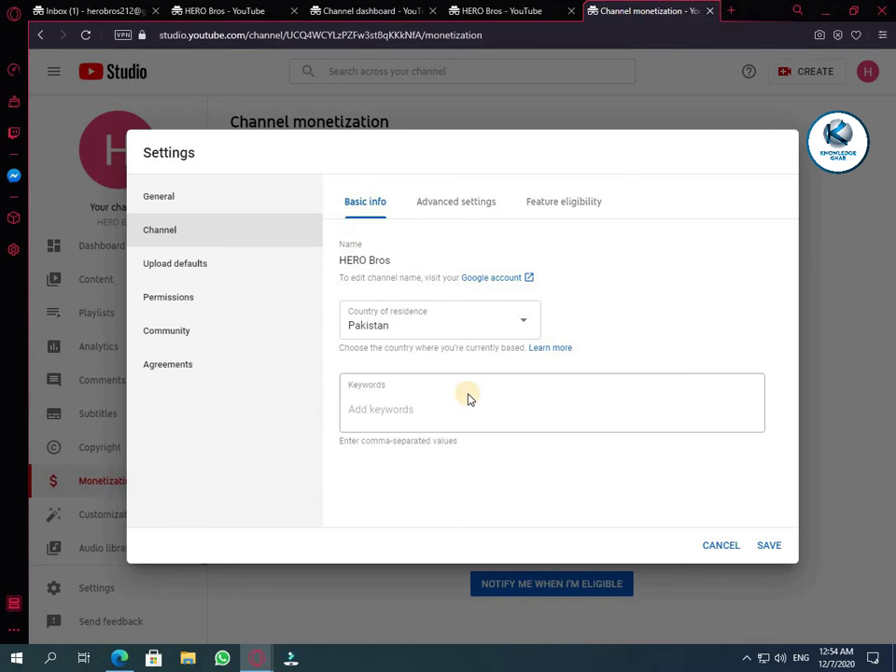
{"action": "left_click", "coordinate": [461, 425]}
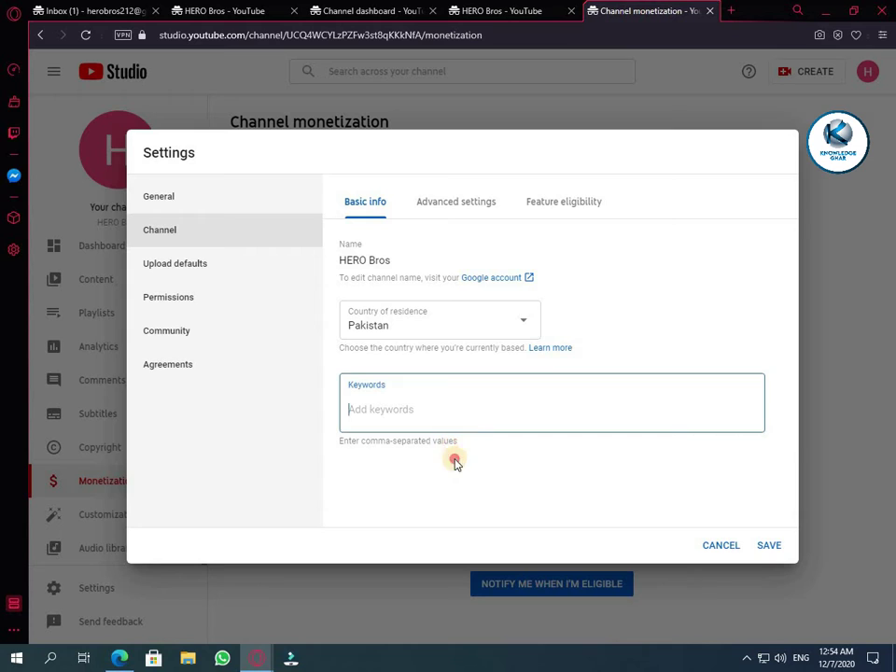
{"action": "left_click", "coordinate": [463, 399]}
{"action": "left_click", "coordinate": [508, 448]}
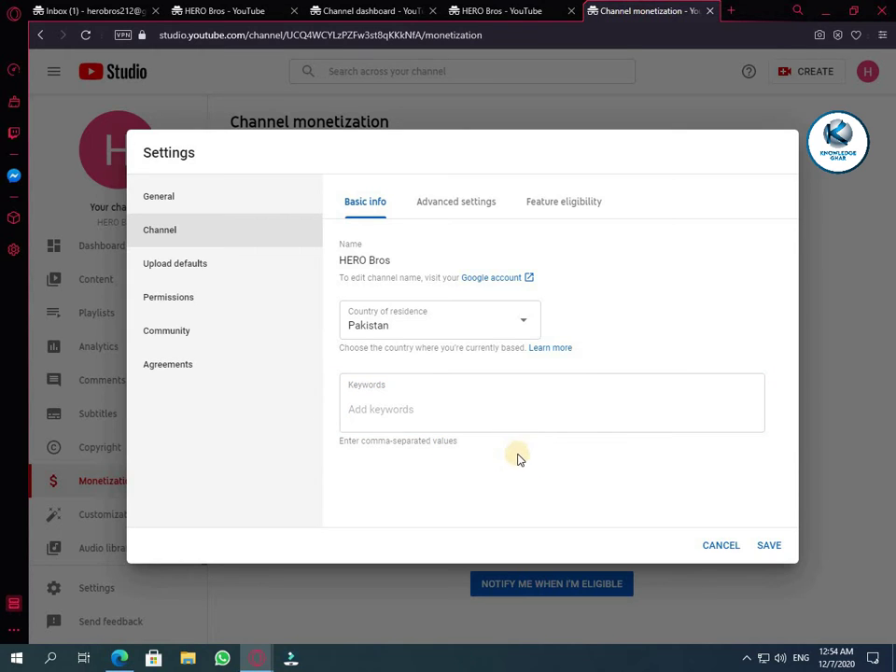
Step: Open Advanced settings, then Feature eligibility, and expand the phone-verification features
{"action": "left_click", "coordinate": [468, 207]}
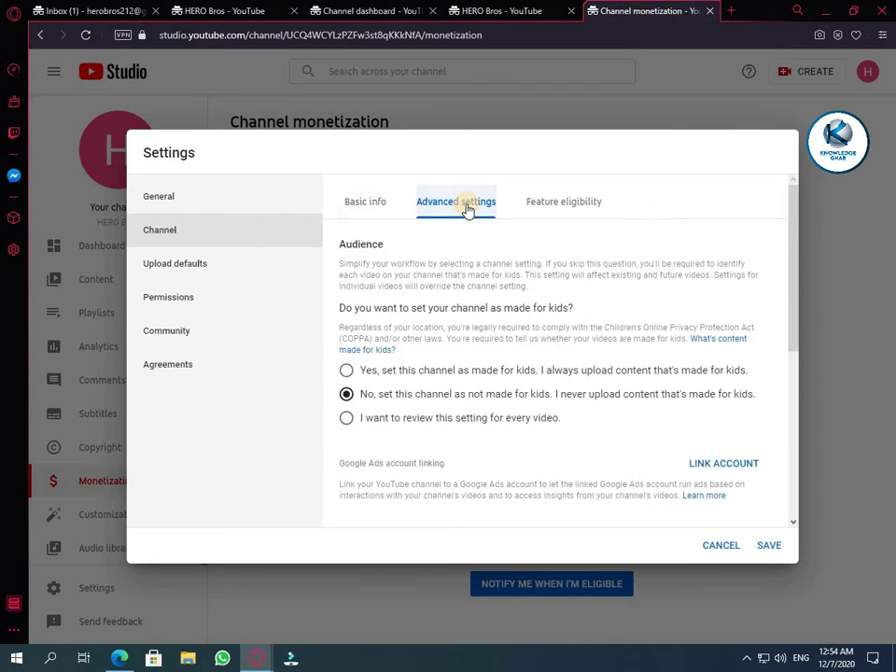
{"action": "left_click", "coordinate": [582, 212]}
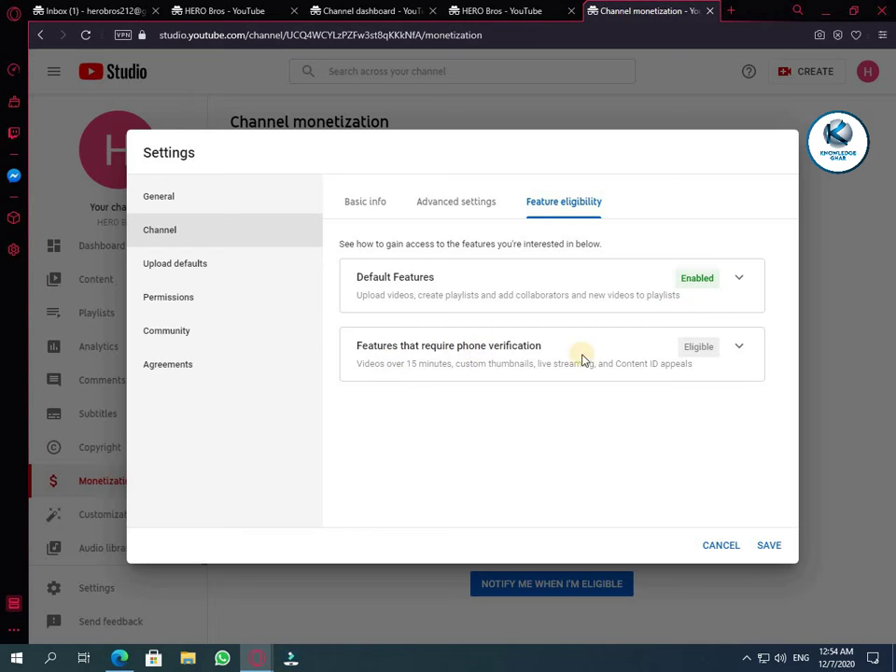
{"action": "left_click", "coordinate": [737, 348]}
{"action": "scroll", "coordinate": [564, 436], "scroll_direction": "down", "scroll_amount": 1}
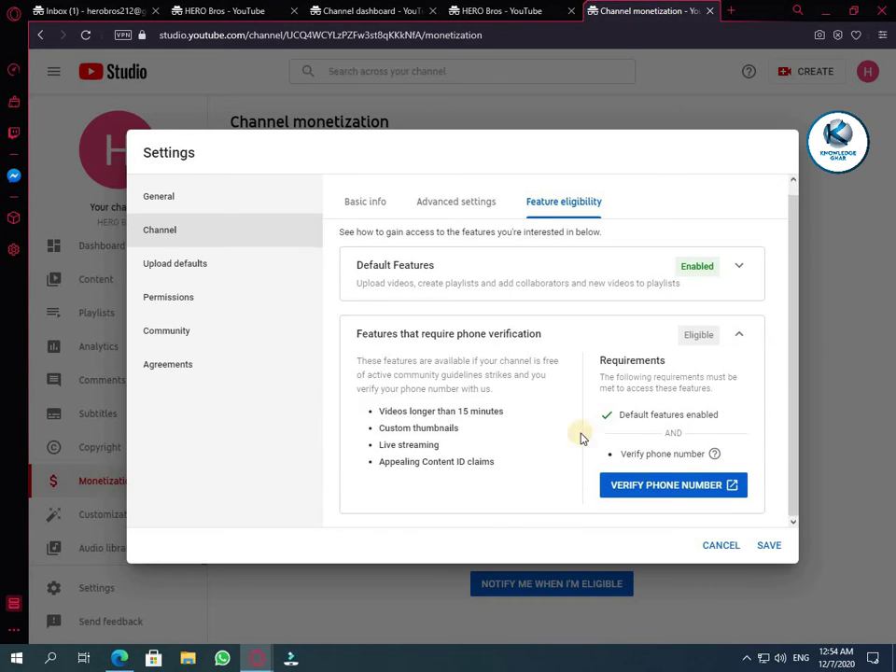
Step: Highlight the longer-videos, live streaming and requirement lines, then start phone verification
{"action": "left_click_drag", "start_coordinate": [505, 417], "coordinate": [381, 410]}
{"action": "left_click_drag", "start_coordinate": [508, 413], "coordinate": [371, 411]}
{"action": "left_click_drag", "start_coordinate": [527, 413], "coordinate": [377, 427]}
{"action": "left_click", "coordinate": [487, 429]}
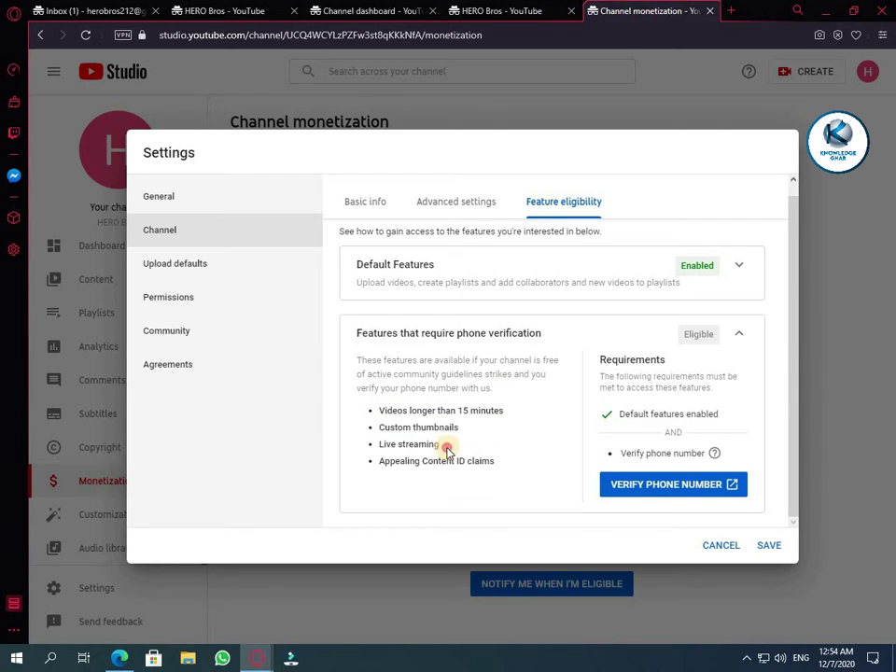
{"action": "left_click_drag", "start_coordinate": [448, 450], "coordinate": [390, 409]}
{"action": "left_click", "coordinate": [458, 446]}
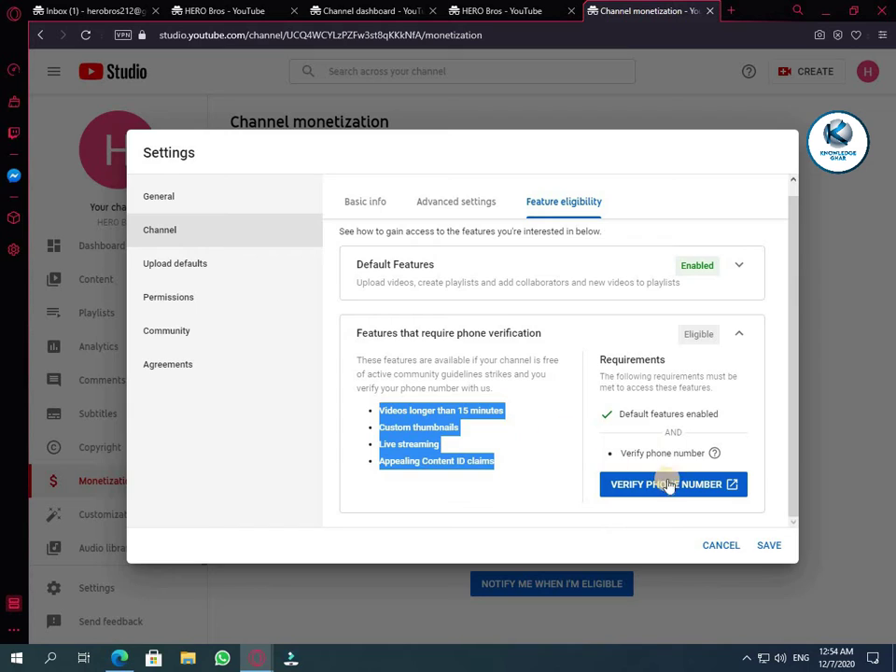
{"action": "left_click_drag", "start_coordinate": [724, 459], "coordinate": [593, 456]}
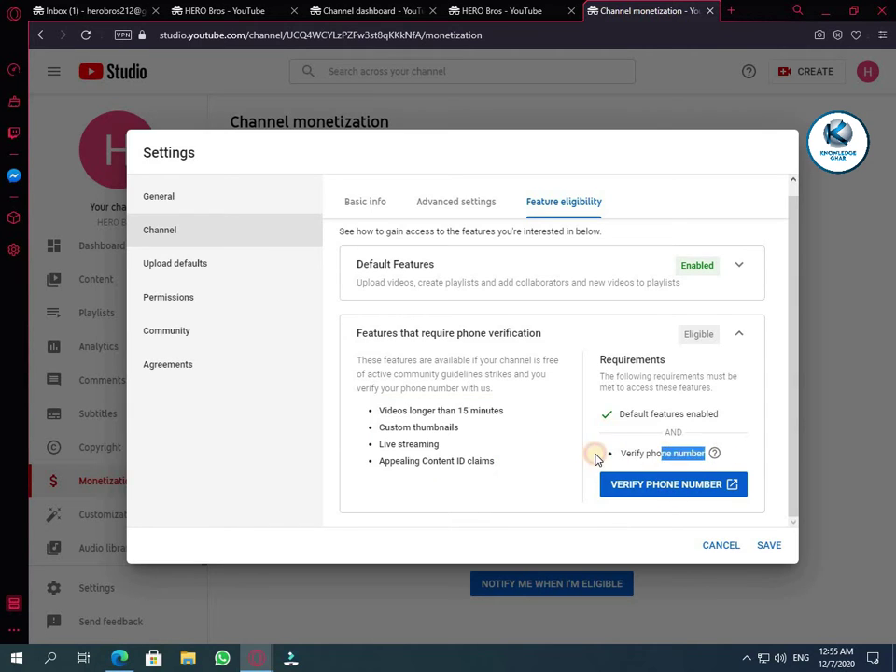
{"action": "left_click", "coordinate": [608, 458]}
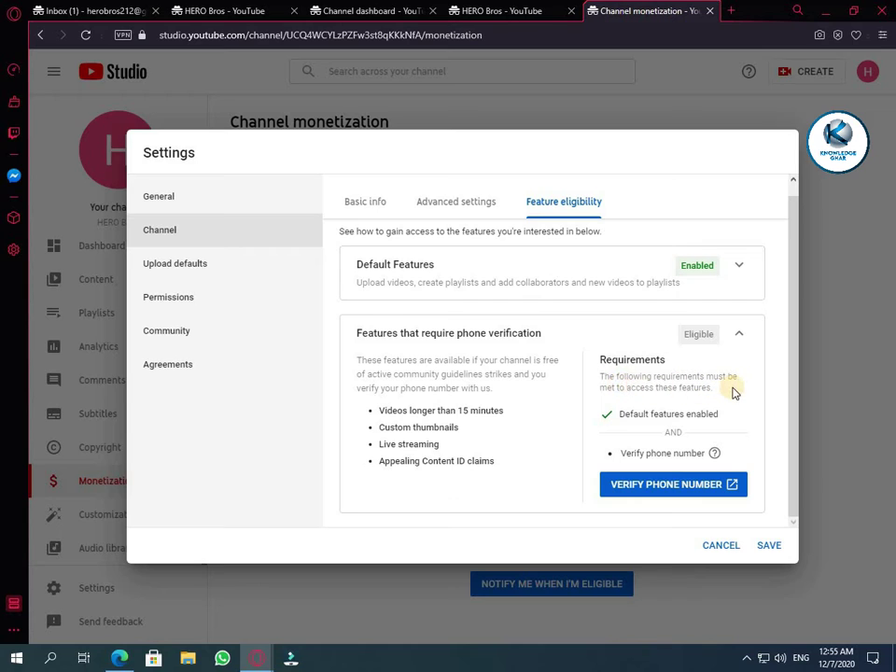
{"action": "triple_click", "coordinate": [676, 411]}
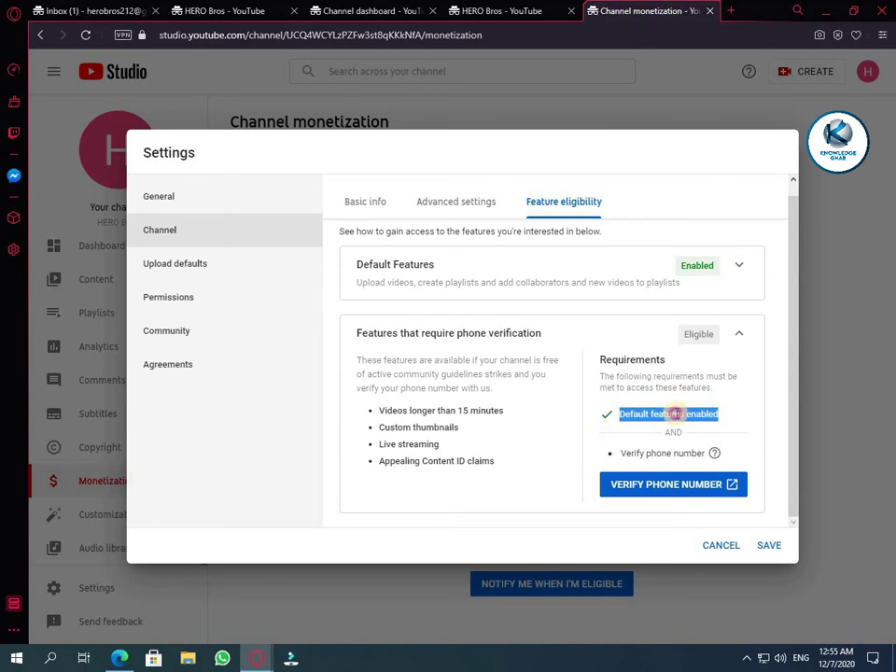
{"action": "left_click", "coordinate": [687, 444]}
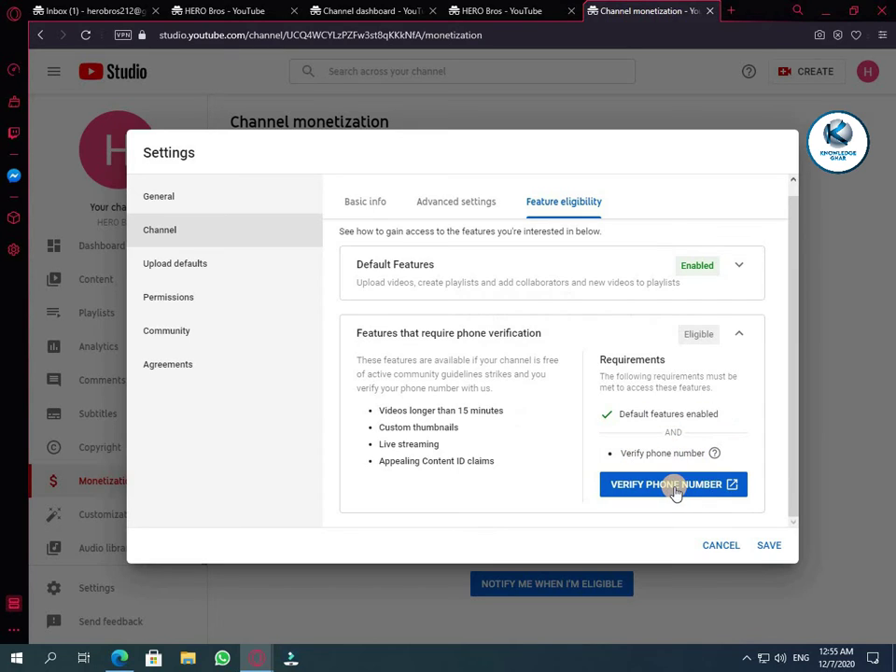
{"action": "left_click", "coordinate": [674, 484]}
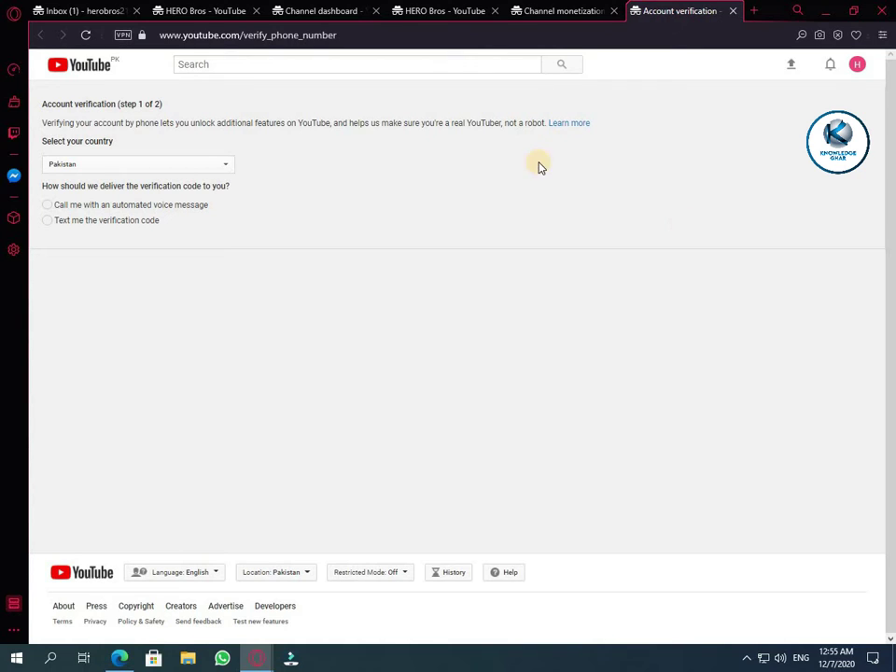
Step: Choose text-message delivery, enter the account's phone number and submit it
{"action": "left_click", "coordinate": [134, 224]}
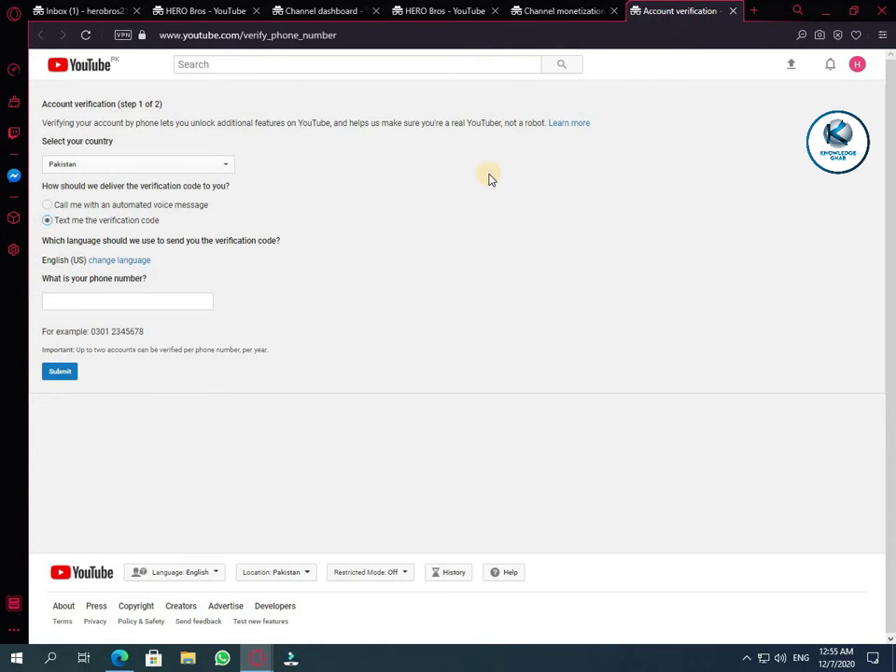
{"action": "left_click", "coordinate": [114, 299]}
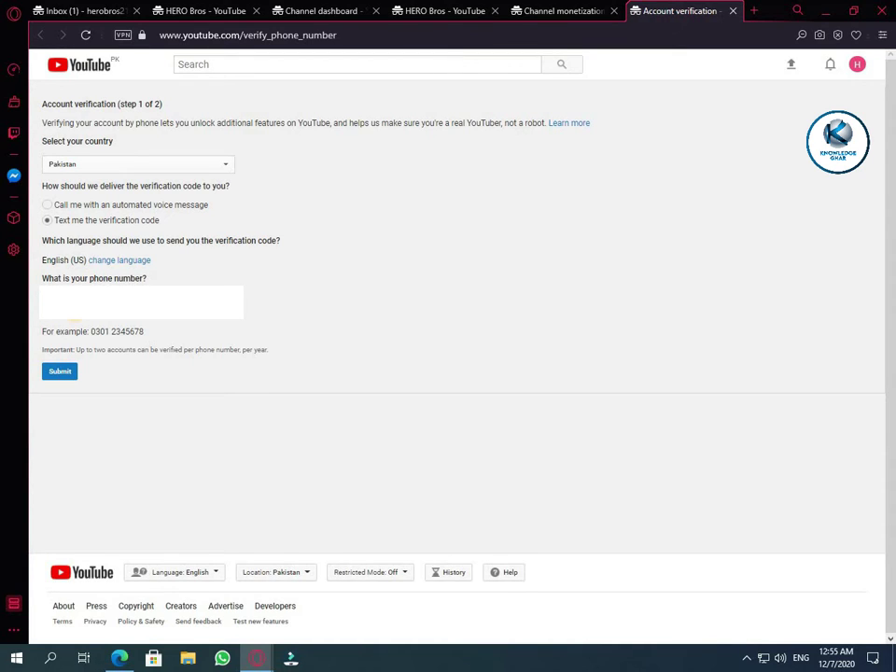
{"action": "key", "text": "Return"}
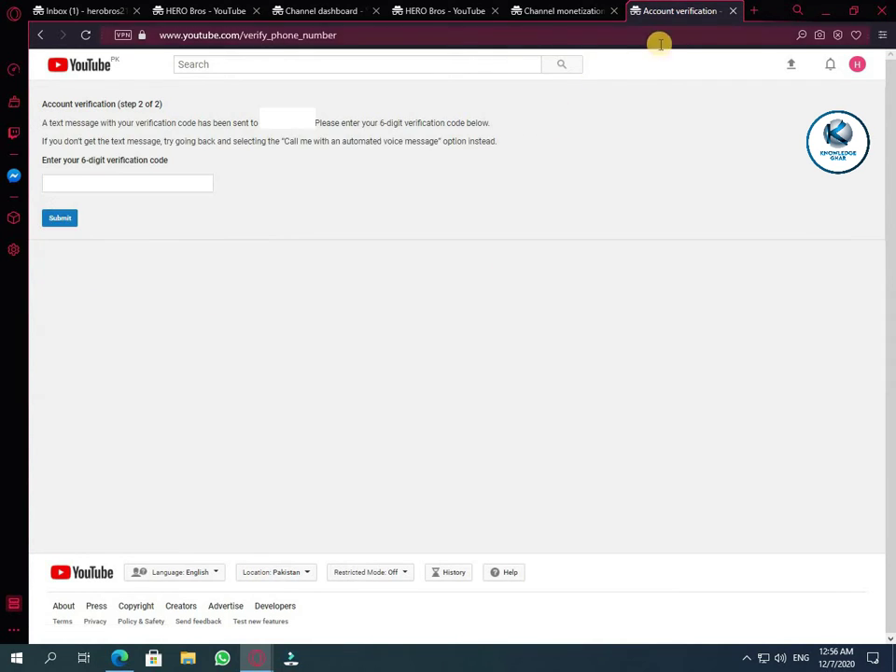
Step: Read over the step 2 instructions and place the caret in the verification code field
{"action": "triple_click", "coordinate": [108, 103]}
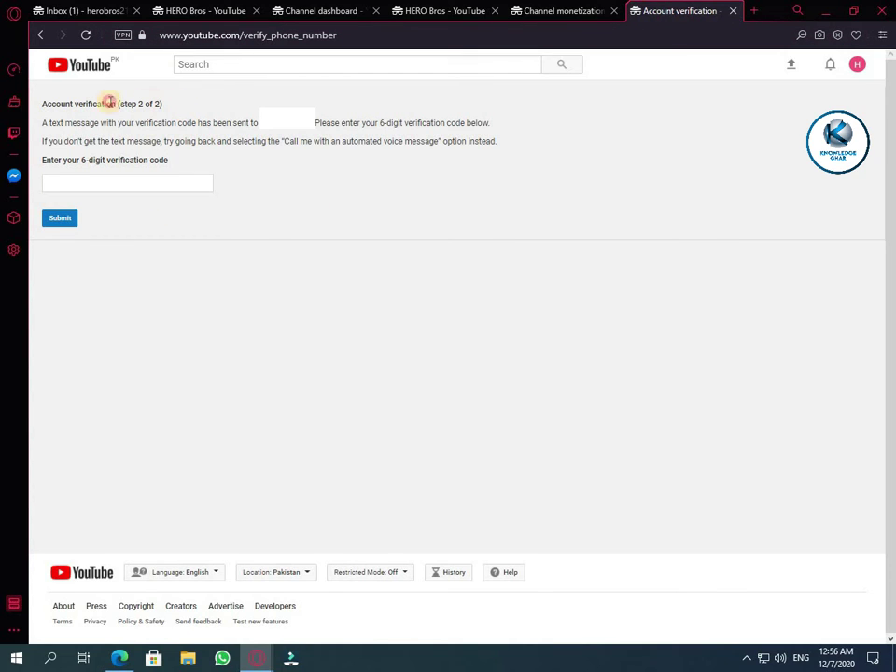
{"action": "left_click", "coordinate": [114, 160]}
{"action": "left_click", "coordinate": [246, 166]}
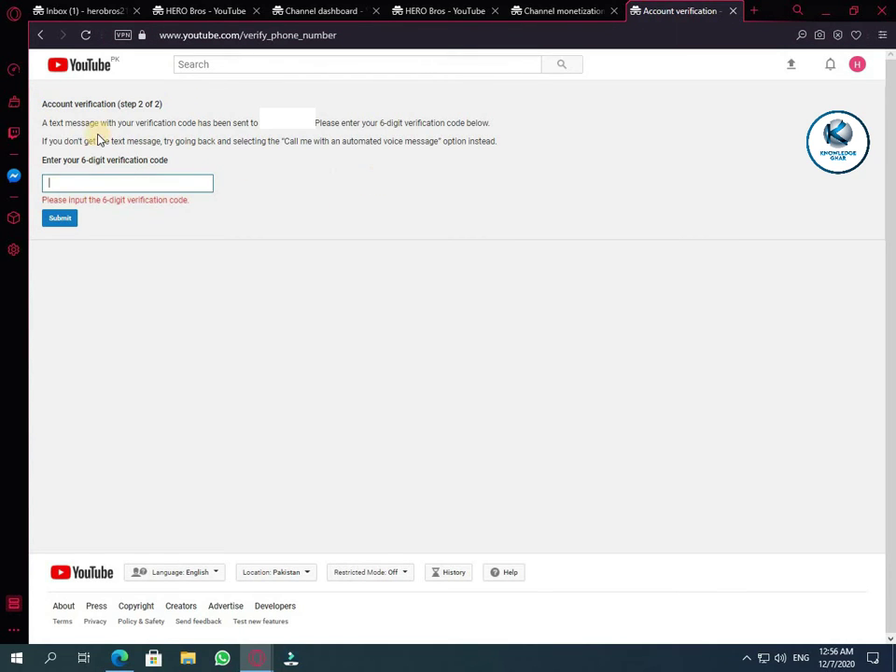
{"action": "left_click_drag", "start_coordinate": [74, 124], "coordinate": [260, 122]}
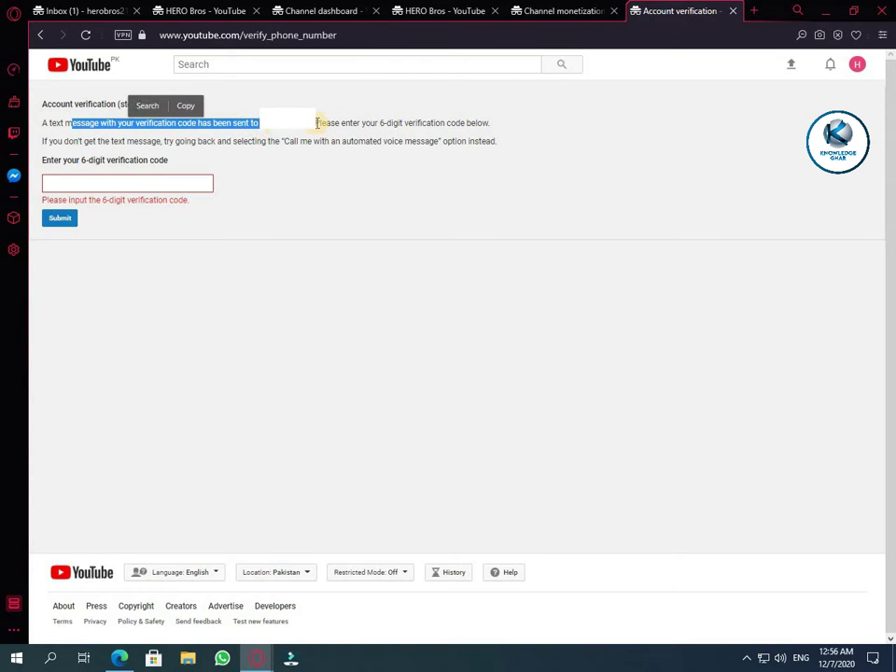
{"action": "left_click", "coordinate": [541, 130]}
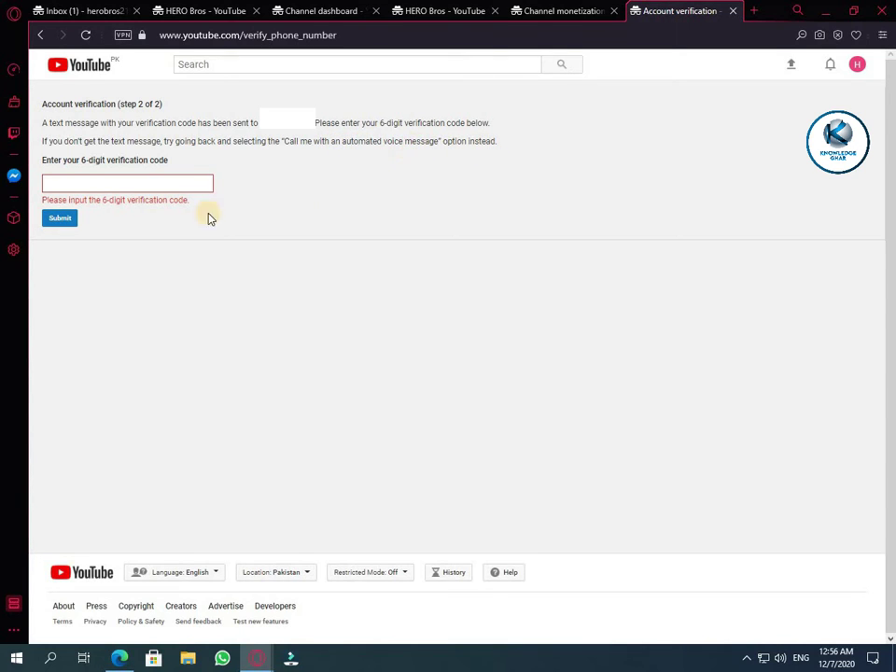
{"action": "left_click_drag", "start_coordinate": [173, 160], "coordinate": [72, 160]}
{"action": "left_click", "coordinate": [191, 184]}
{"action": "left_click", "coordinate": [286, 212]}
Step: Enter the texted 6-digit code, submit it, and close the verification tab
{"action": "left_click", "coordinate": [65, 220]}
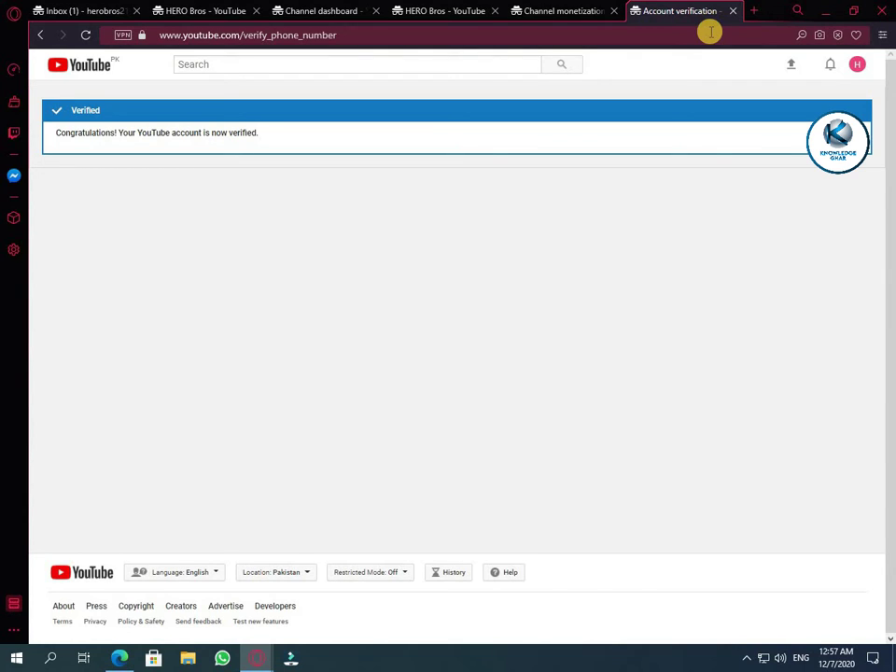
{"action": "left_click", "coordinate": [733, 11]}
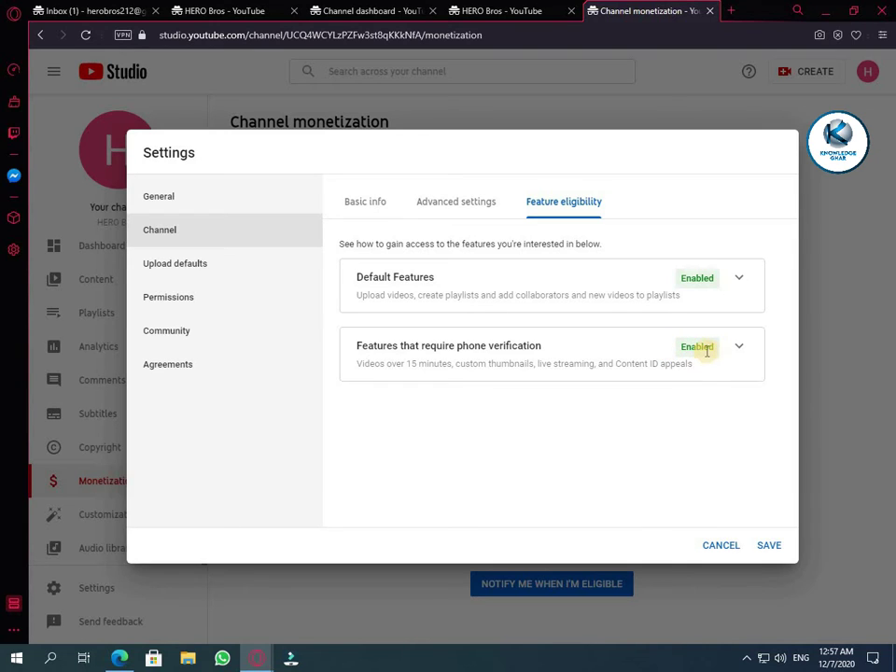
Step: Expand both feature sections and highlight the video upload and playlist creation features
{"action": "left_click_drag", "start_coordinate": [695, 346], "coordinate": [738, 348]}
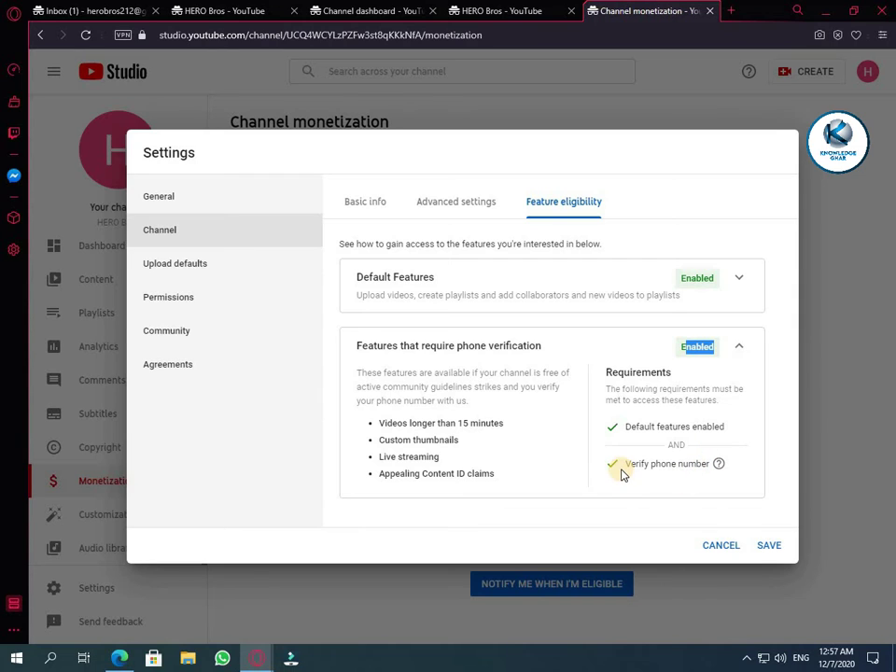
{"action": "left_click", "coordinate": [736, 285]}
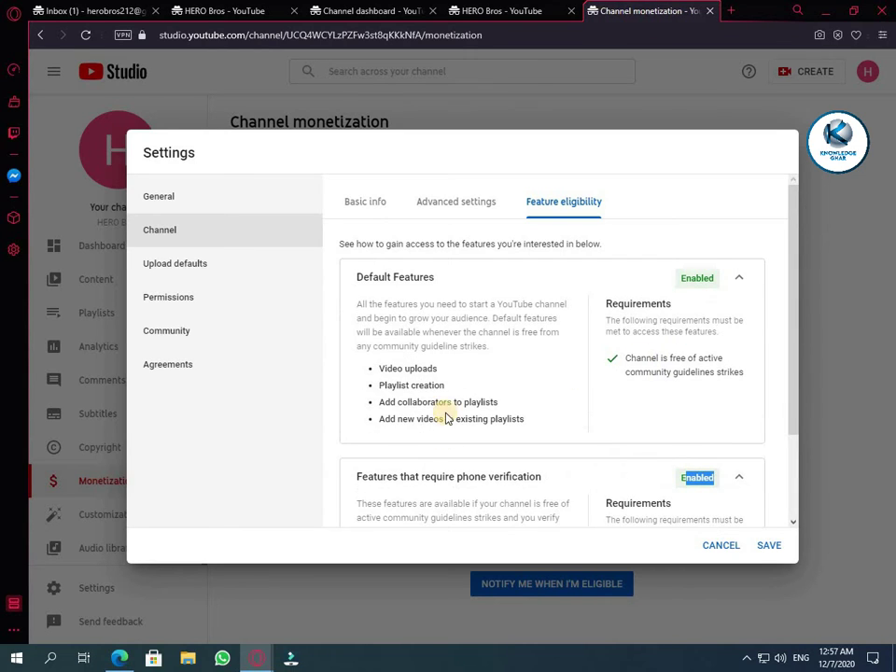
{"action": "left_click_drag", "start_coordinate": [437, 369], "coordinate": [374, 371]}
{"action": "left_click", "coordinate": [476, 397]}
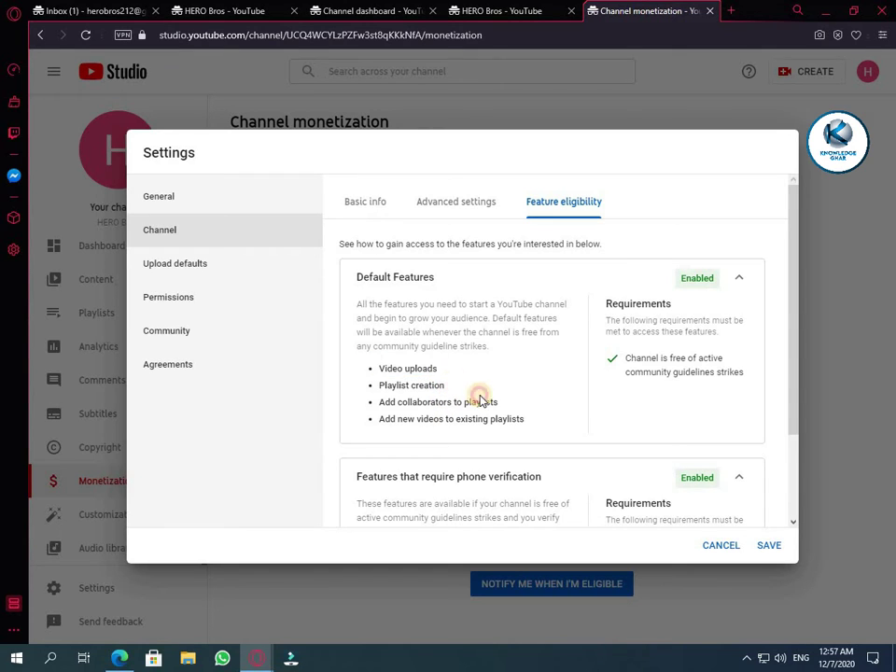
{"action": "left_click_drag", "start_coordinate": [467, 392], "coordinate": [378, 392]}
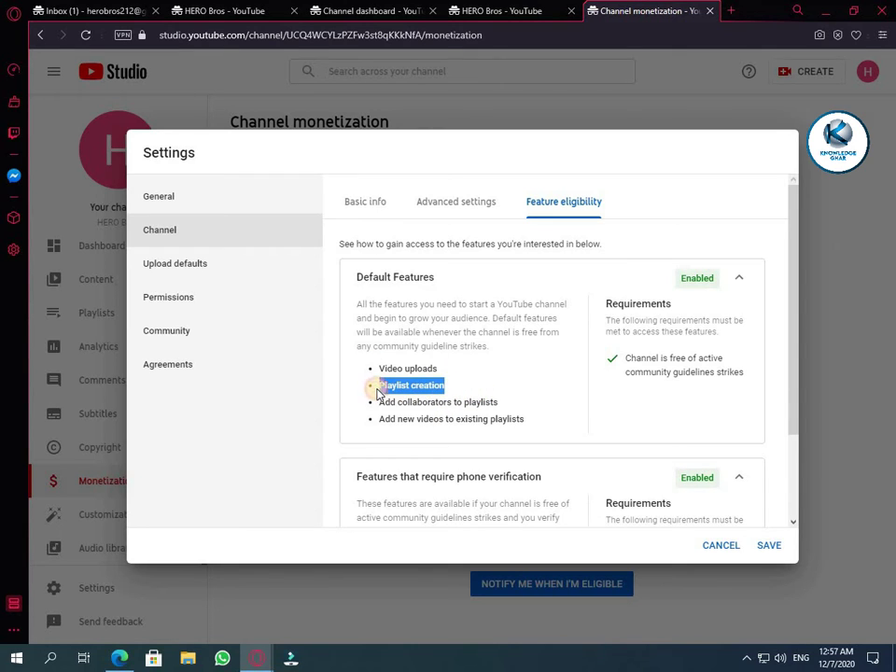
{"action": "left_click", "coordinate": [508, 409]}
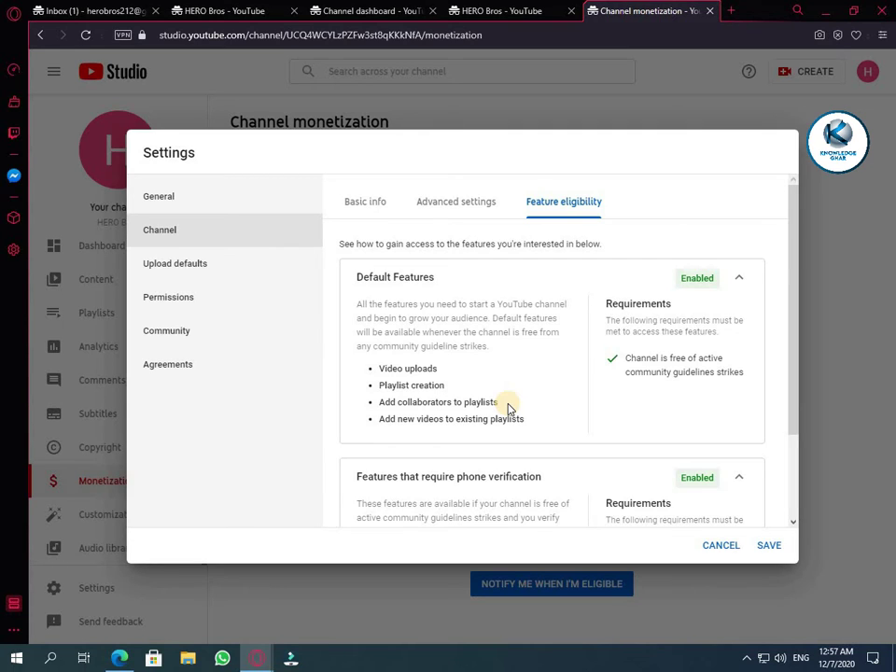
{"action": "left_click_drag", "start_coordinate": [524, 421], "coordinate": [477, 419]}
{"action": "left_click", "coordinate": [644, 370]}
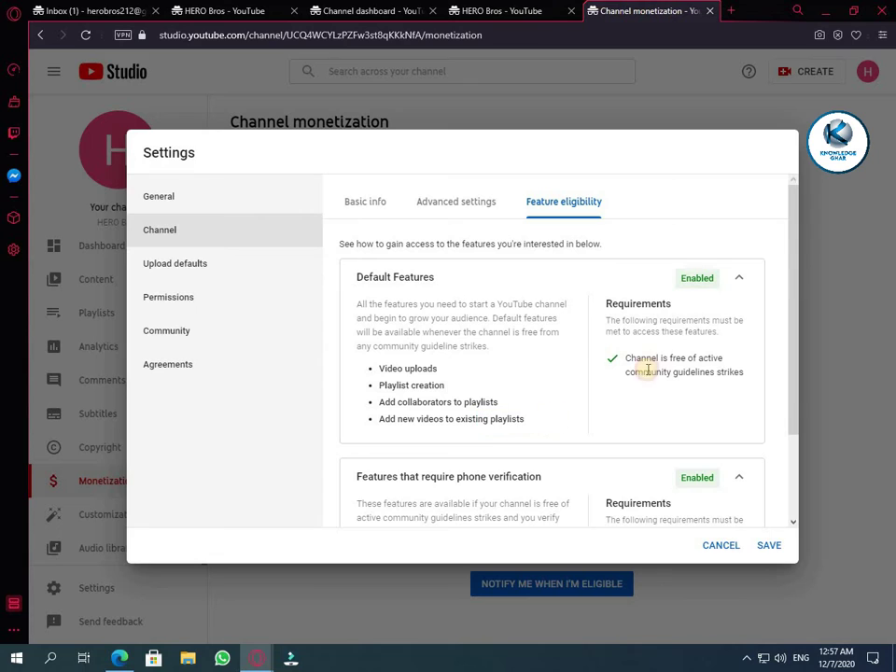
Step: Collapse Default Features and phone-verification sections and go to Upload defaults
{"action": "left_click", "coordinate": [745, 287]}
{"action": "left_click", "coordinate": [738, 348]}
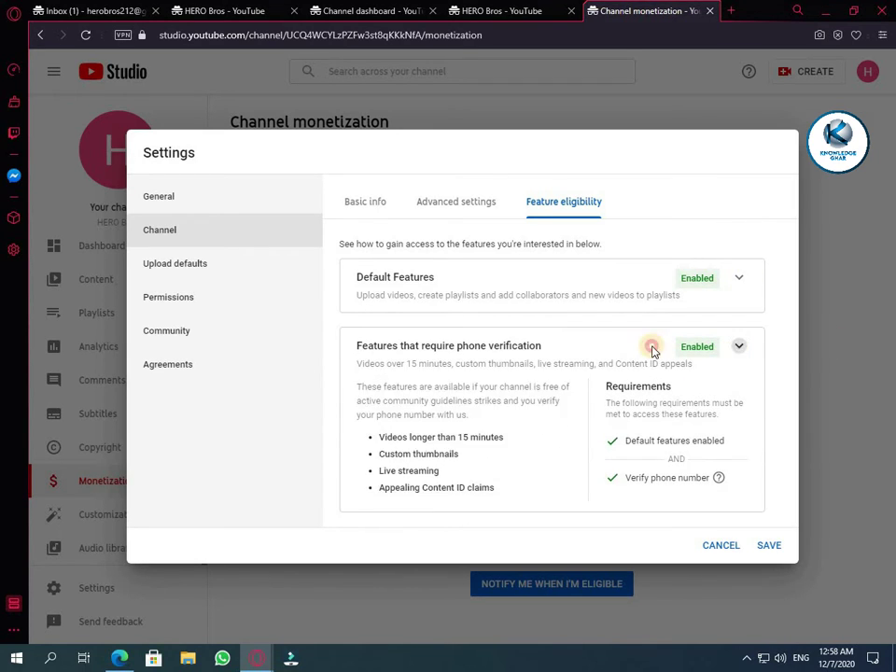
{"action": "left_click", "coordinate": [248, 278]}
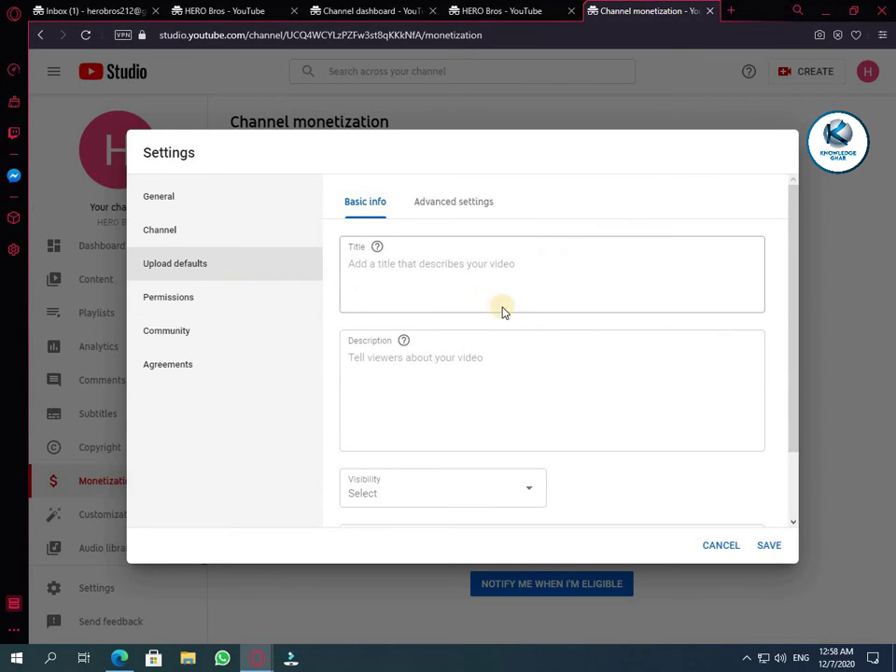
Step: Leave the default title and description empty and set default visibility to Unlisted
{"action": "left_click", "coordinate": [498, 296]}
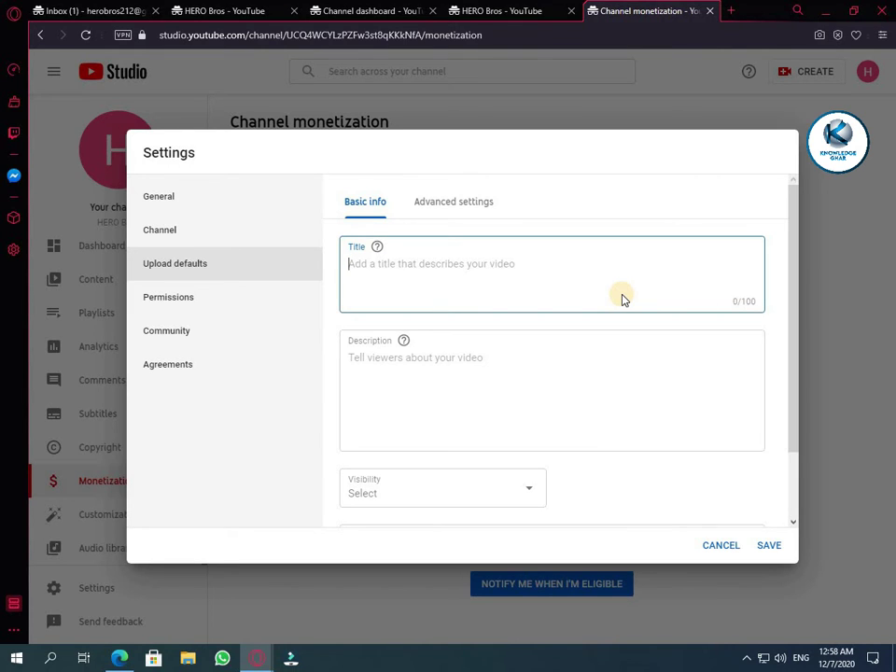
{"action": "right_click", "coordinate": [560, 291]}
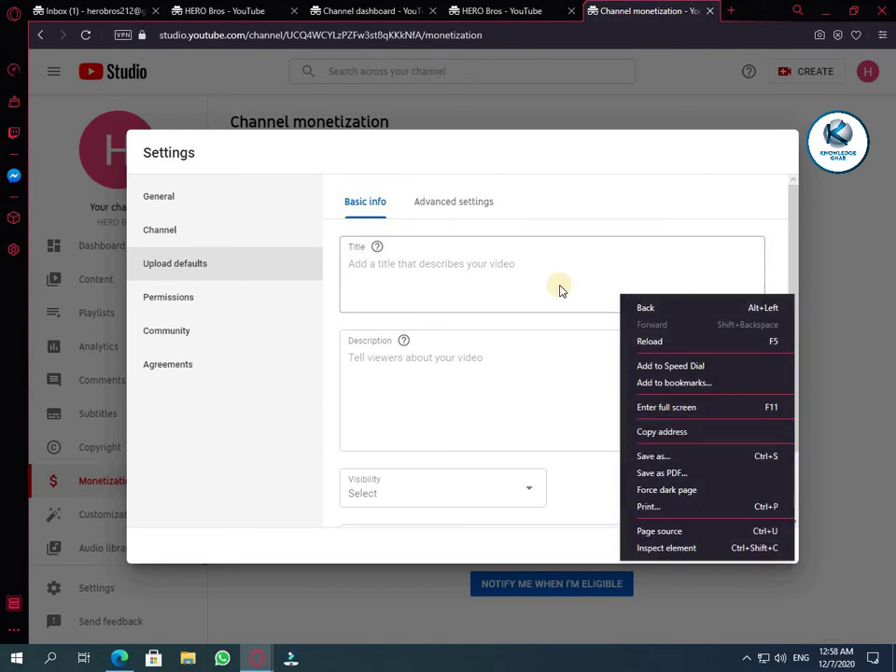
{"action": "left_click", "coordinate": [530, 276]}
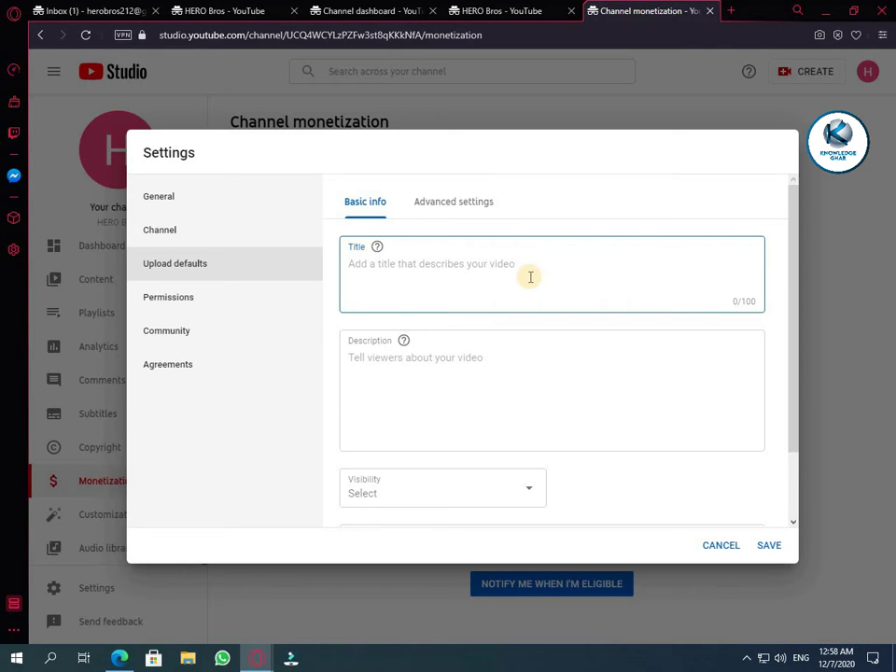
{"action": "scroll", "coordinate": [540, 313], "scroll_direction": "down", "scroll_amount": 2}
{"action": "left_click", "coordinate": [565, 318]}
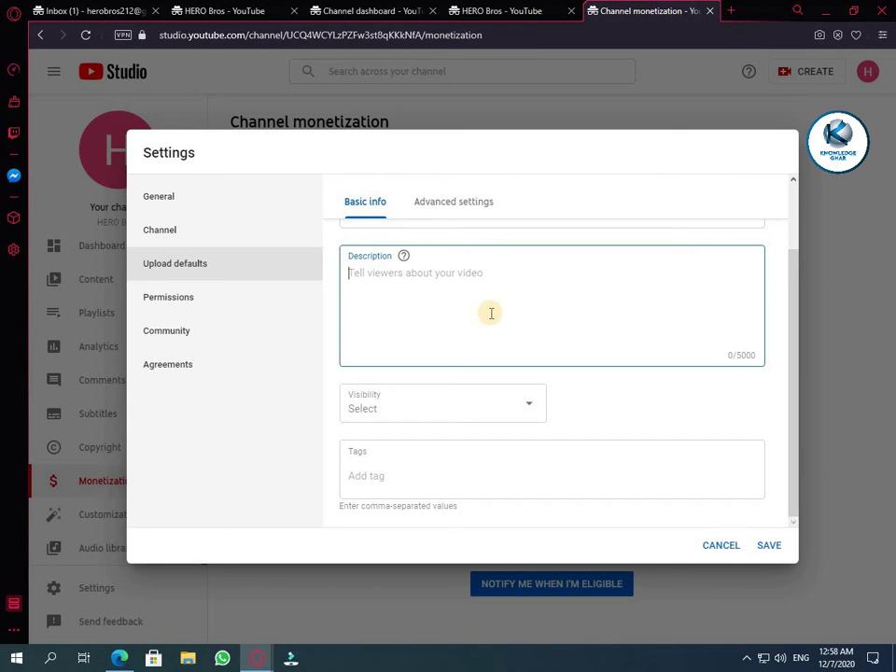
{"action": "left_click", "coordinate": [518, 408]}
{"action": "left_click", "coordinate": [454, 408]}
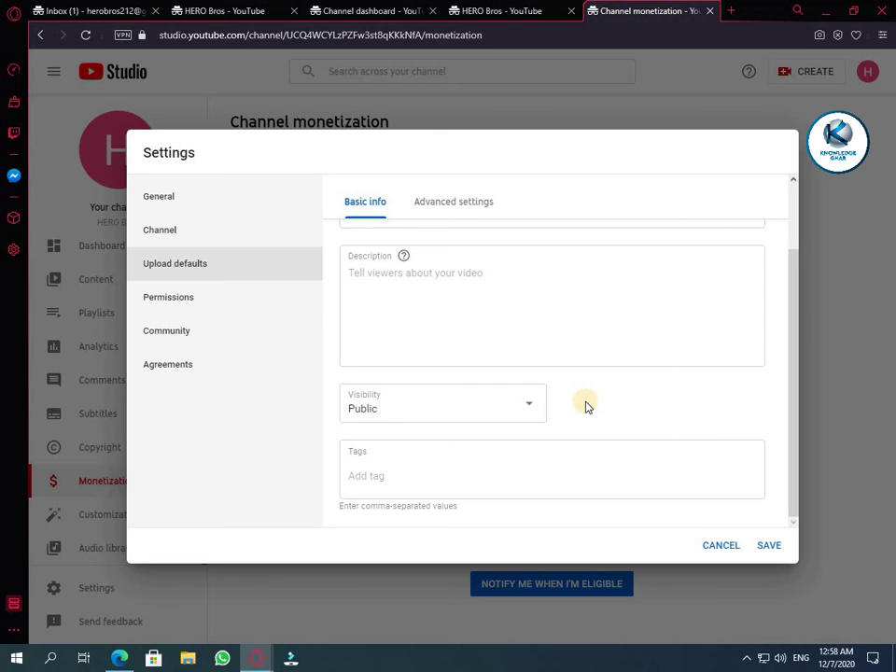
{"action": "left_click", "coordinate": [521, 408]}
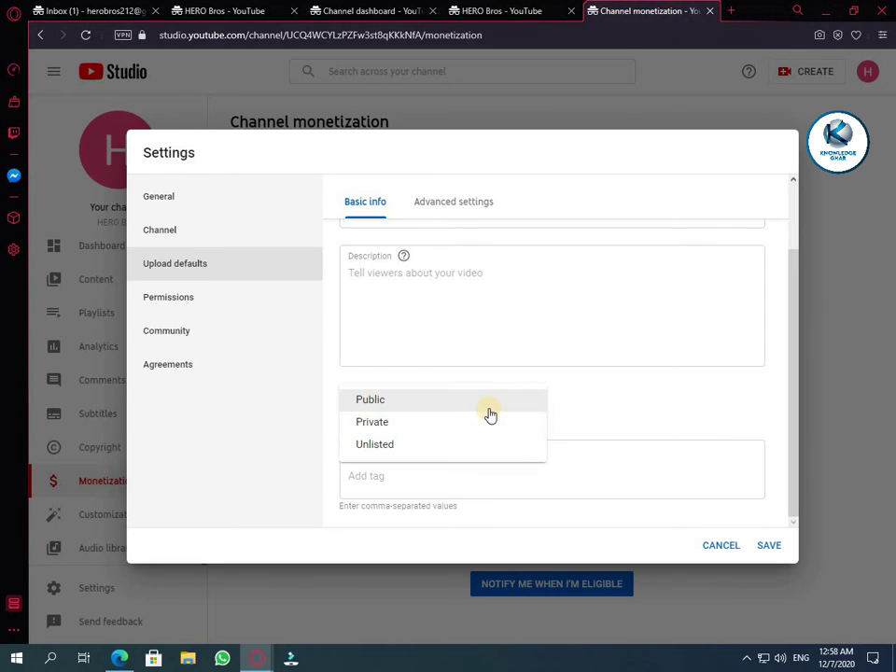
{"action": "left_click", "coordinate": [504, 446]}
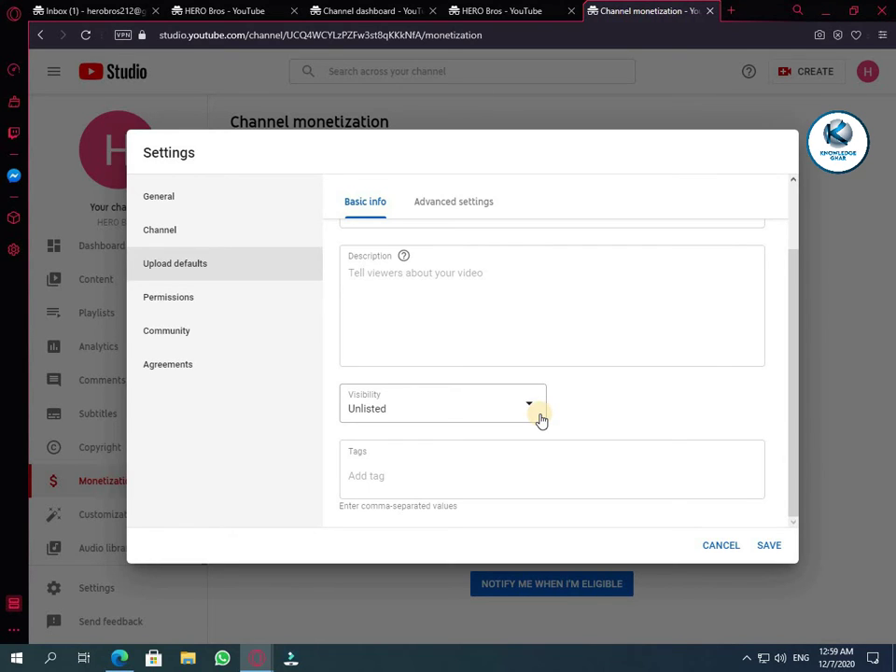
Step: Leave the default tags empty and bring up the advanced upload default settings
{"action": "left_click", "coordinate": [516, 466]}
{"action": "left_click", "coordinate": [676, 356]}
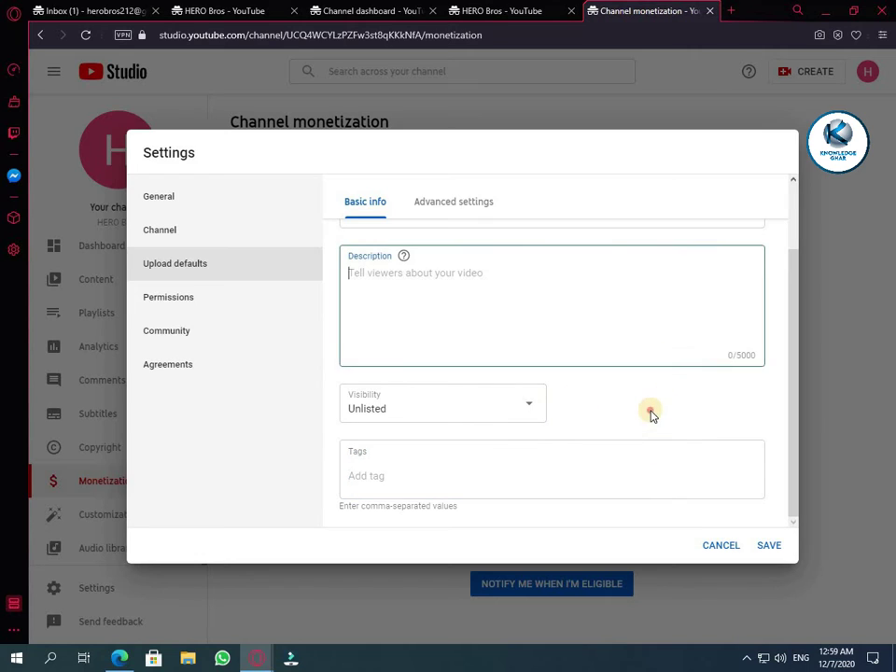
{"action": "left_click", "coordinate": [550, 488]}
{"action": "left_click", "coordinate": [542, 504]}
{"action": "left_click", "coordinate": [536, 483]}
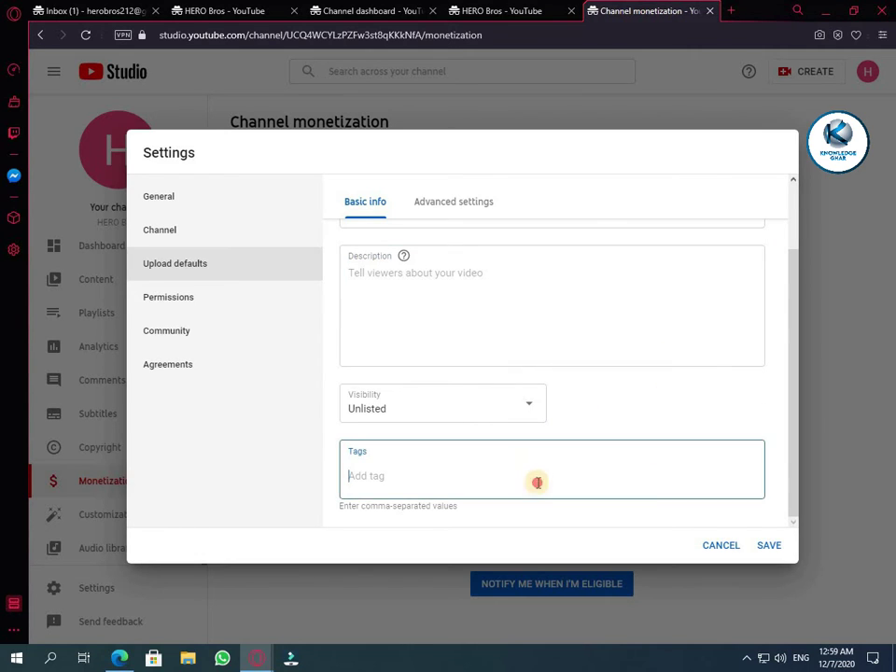
{"action": "left_click", "coordinate": [536, 510]}
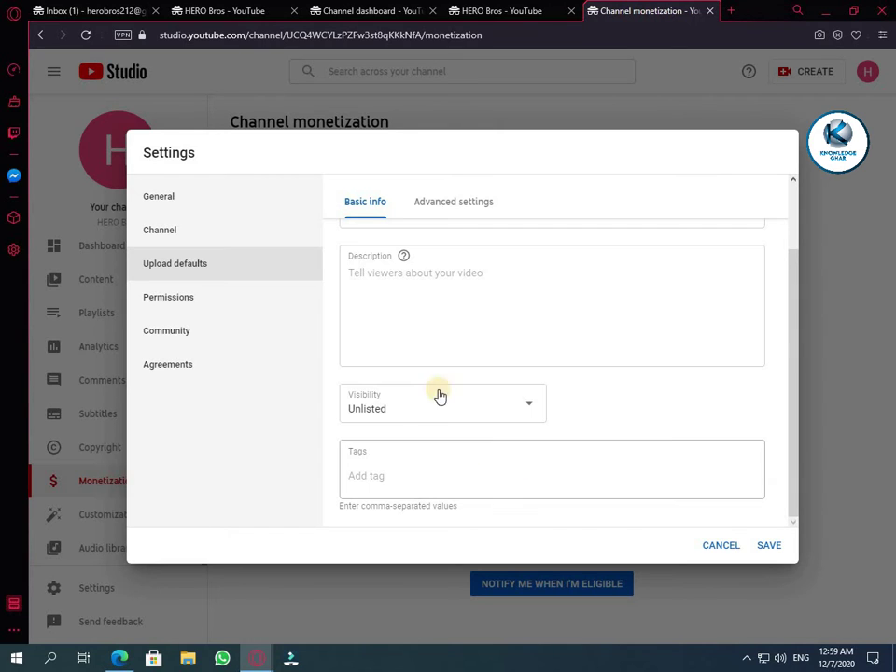
{"action": "left_click", "coordinate": [479, 206]}
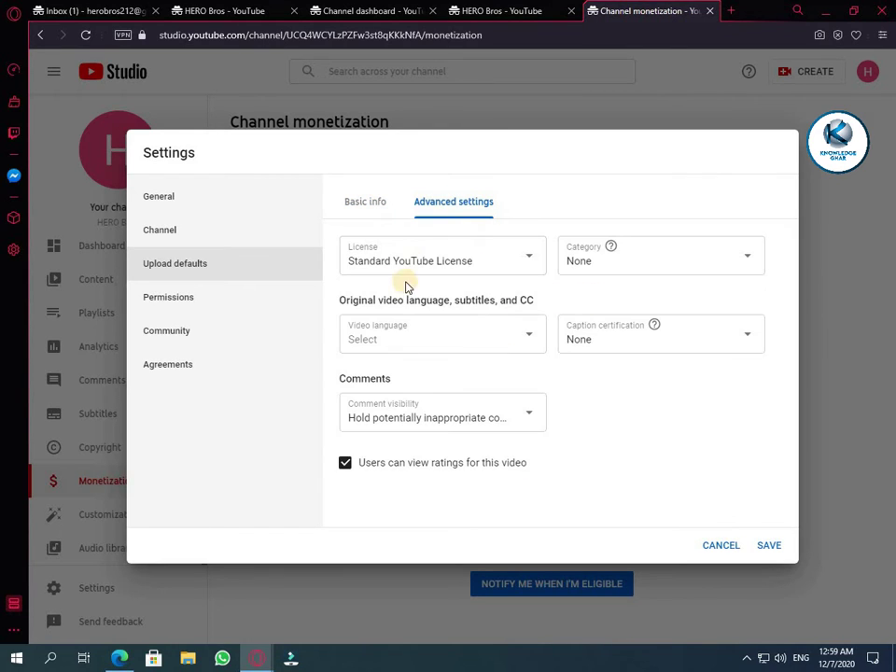
Step: Keep Standard YouTube License as the default licence after briefly trying Creative Commons
{"action": "left_click", "coordinate": [471, 260]}
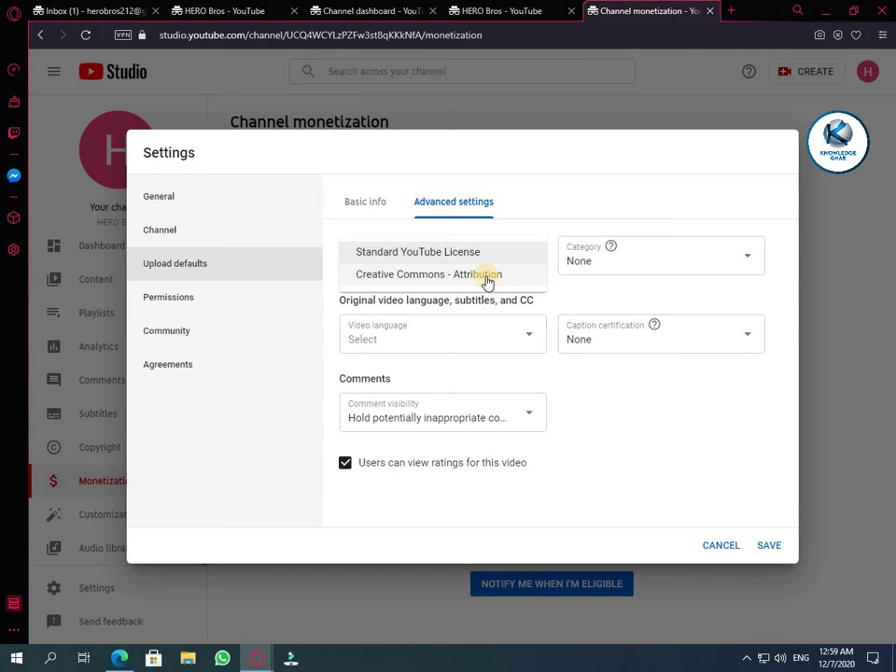
{"action": "left_click", "coordinate": [485, 280]}
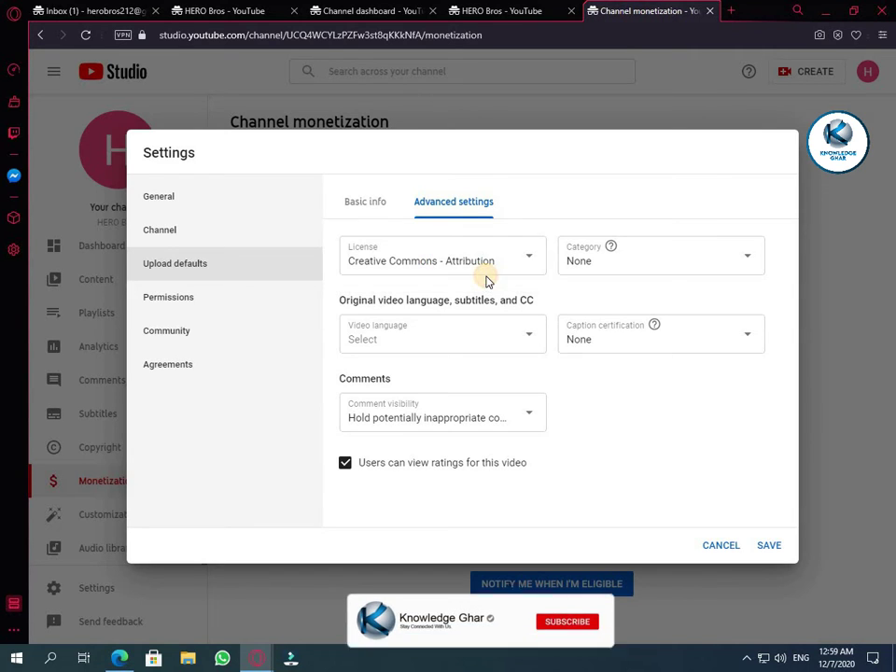
{"action": "left_click", "coordinate": [487, 262]}
{"action": "left_click", "coordinate": [489, 254]}
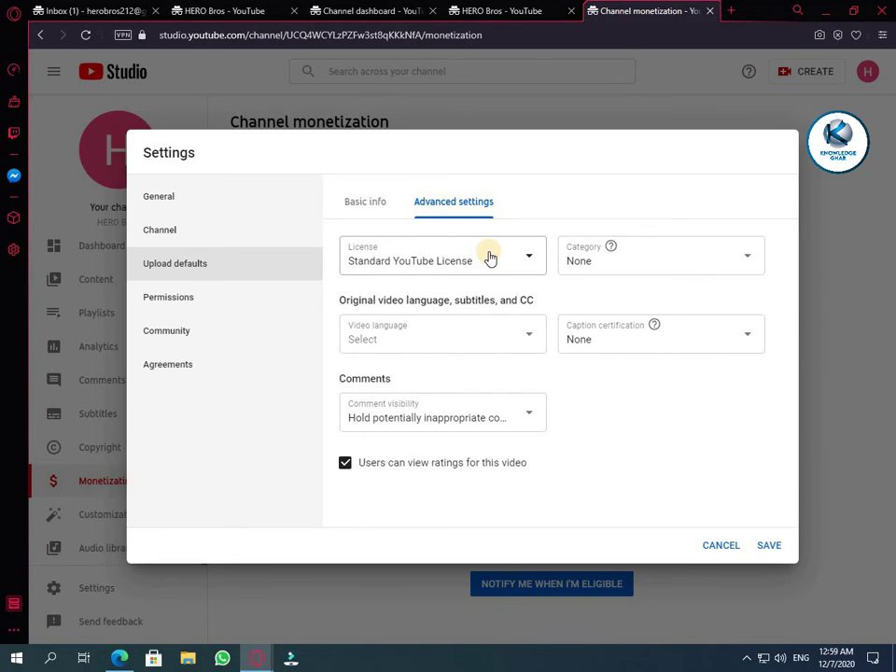
Step: Leave video language unset and set default comment visibility to Allow all comments
{"action": "left_click", "coordinate": [444, 342]}
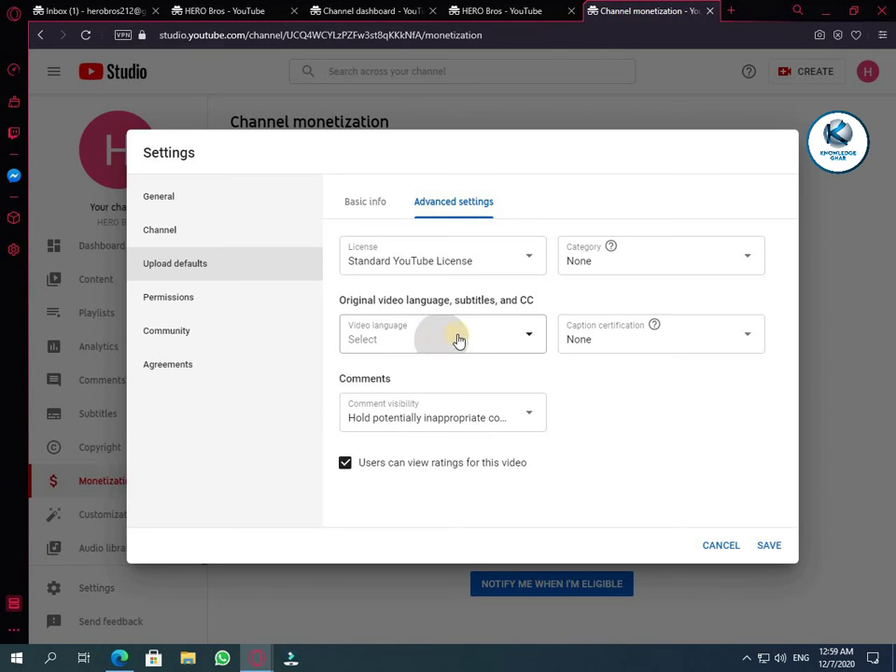
{"action": "left_click", "coordinate": [677, 415]}
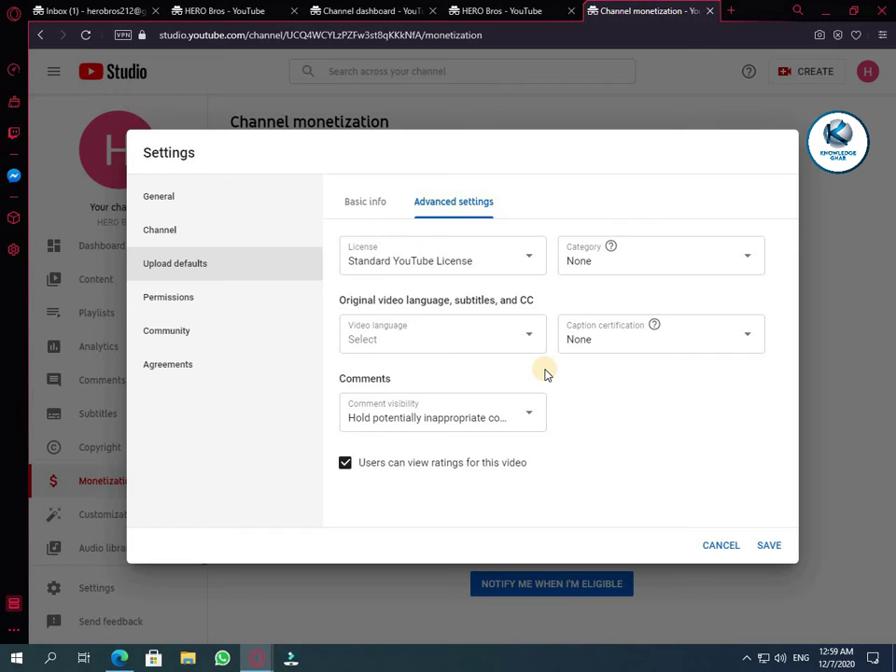
{"action": "left_click", "coordinate": [534, 413]}
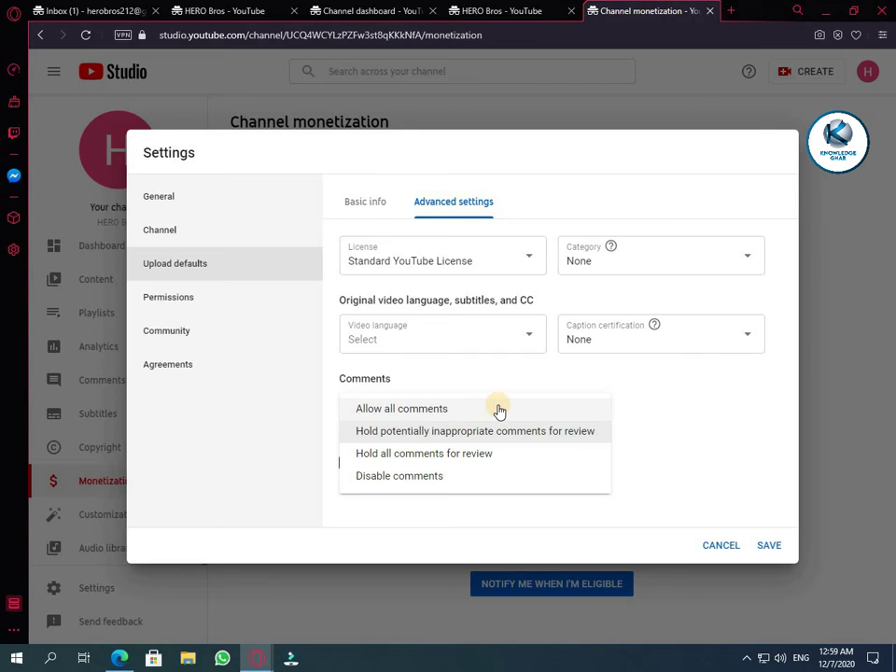
{"action": "left_click", "coordinate": [414, 412]}
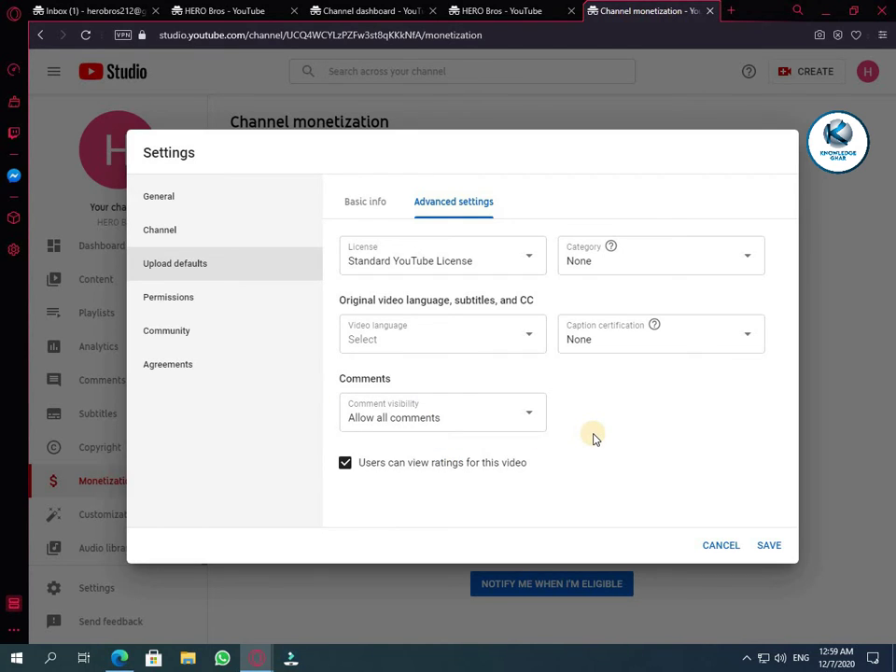
{"action": "left_click", "coordinate": [520, 414]}
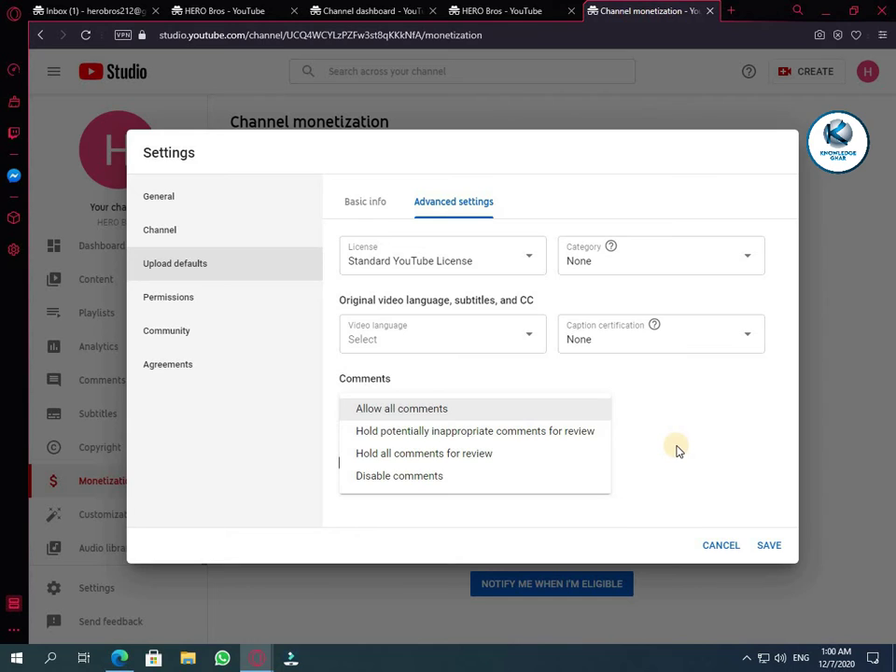
{"action": "left_click", "coordinate": [677, 450]}
{"action": "left_click", "coordinate": [460, 425]}
{"action": "left_click", "coordinate": [672, 428]}
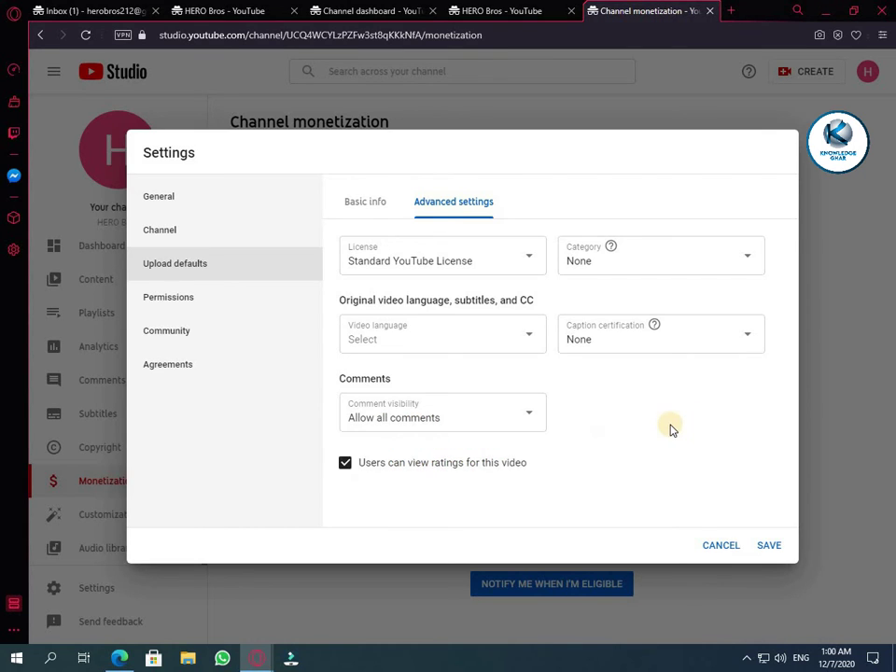
{"action": "left_click", "coordinate": [191, 305]}
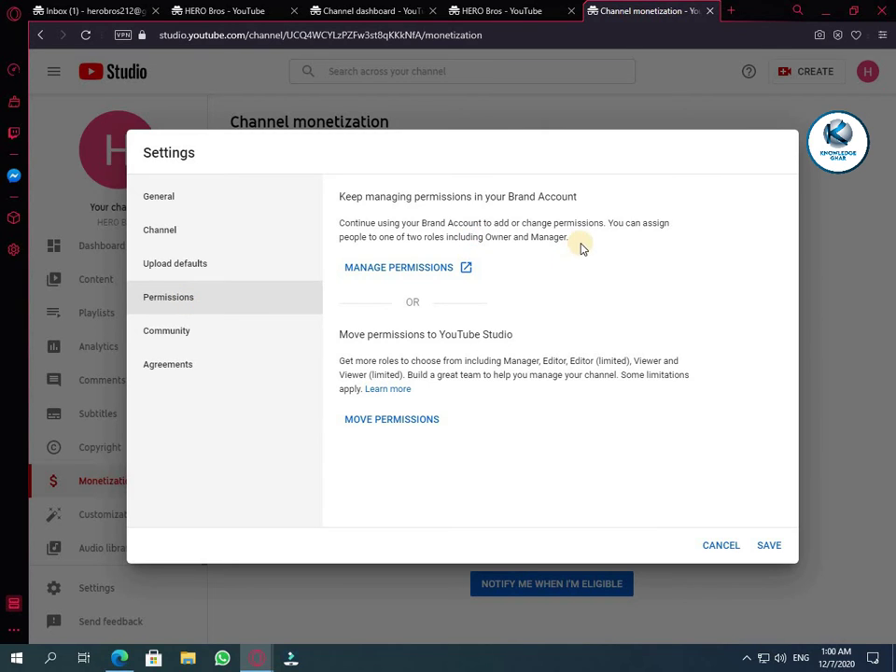
{"action": "left_click", "coordinate": [185, 331]}
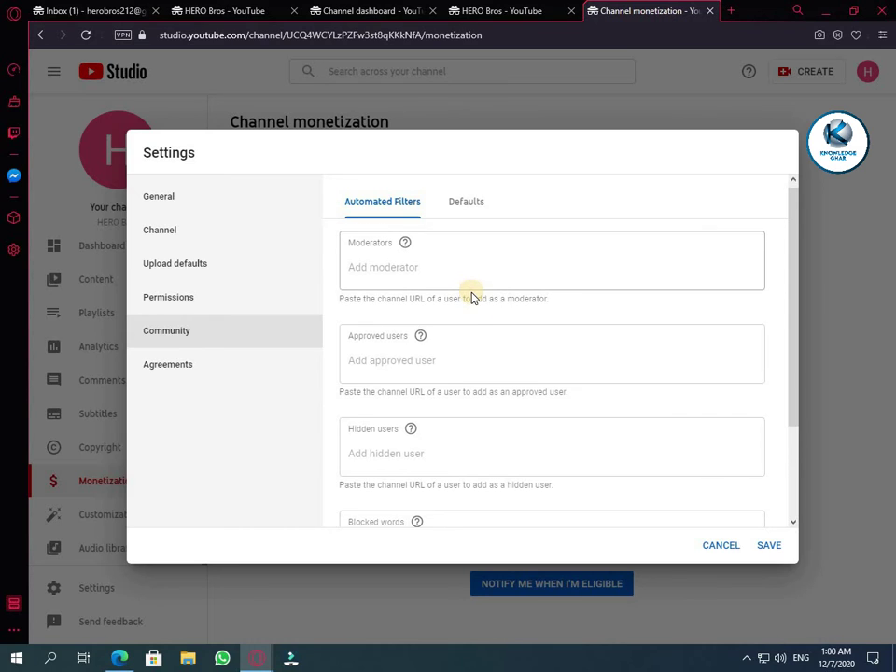
{"action": "scroll", "coordinate": [471, 296], "scroll_direction": "down", "scroll_amount": 1}
{"action": "left_click", "coordinate": [455, 391]}
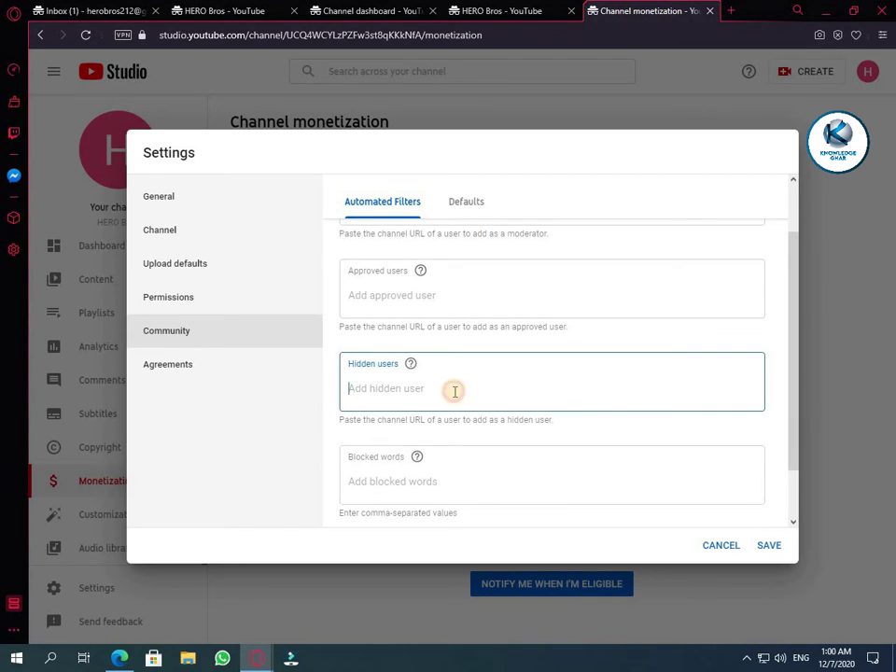
{"action": "left_click", "coordinate": [491, 424]}
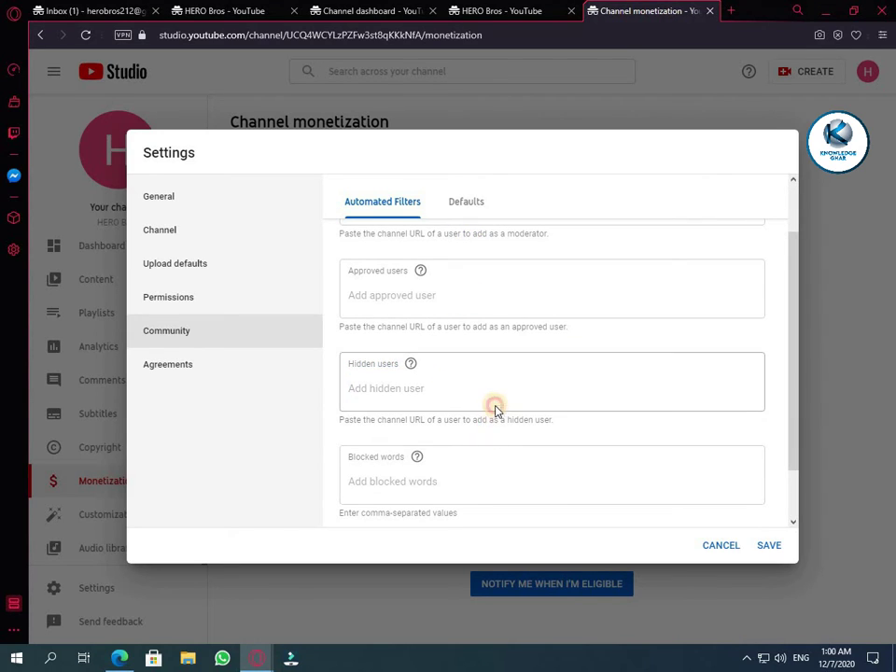
{"action": "left_click", "coordinate": [494, 409]}
{"action": "left_click", "coordinate": [532, 435]}
{"action": "left_click", "coordinate": [536, 396]}
{"action": "left_click", "coordinate": [551, 427]}
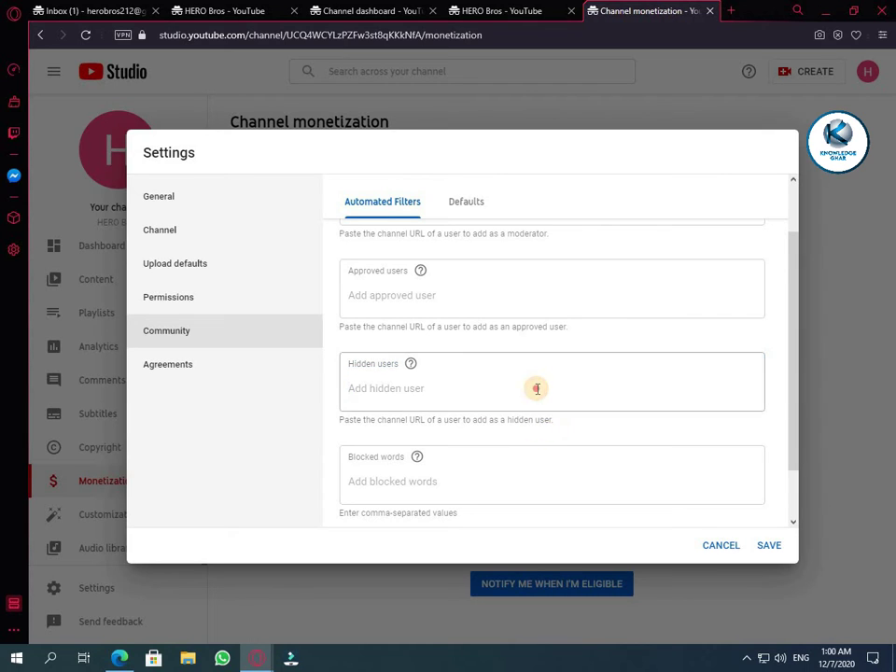
{"action": "left_click", "coordinate": [537, 388]}
{"action": "left_click", "coordinate": [544, 421]}
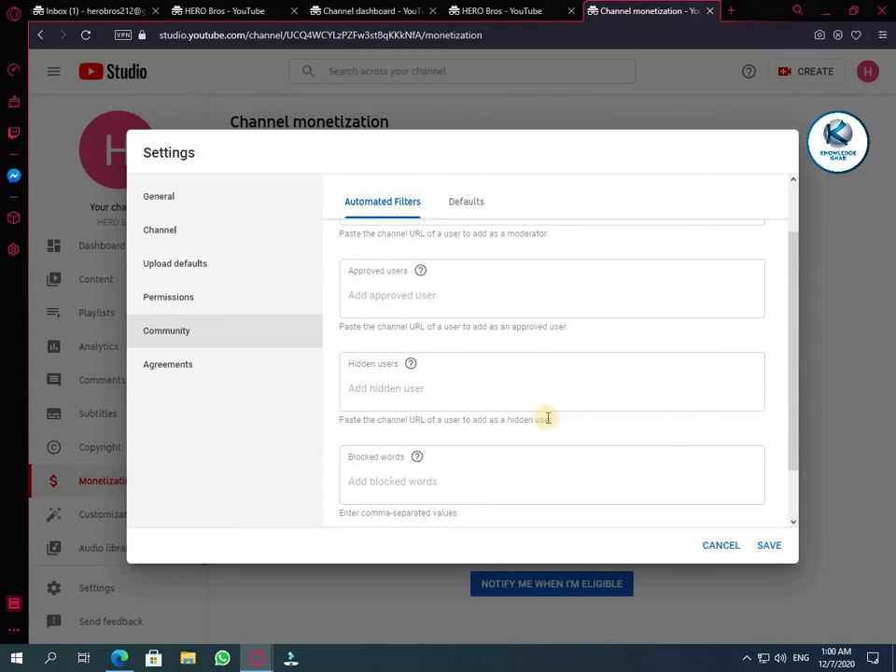
{"action": "left_click", "coordinate": [489, 383]}
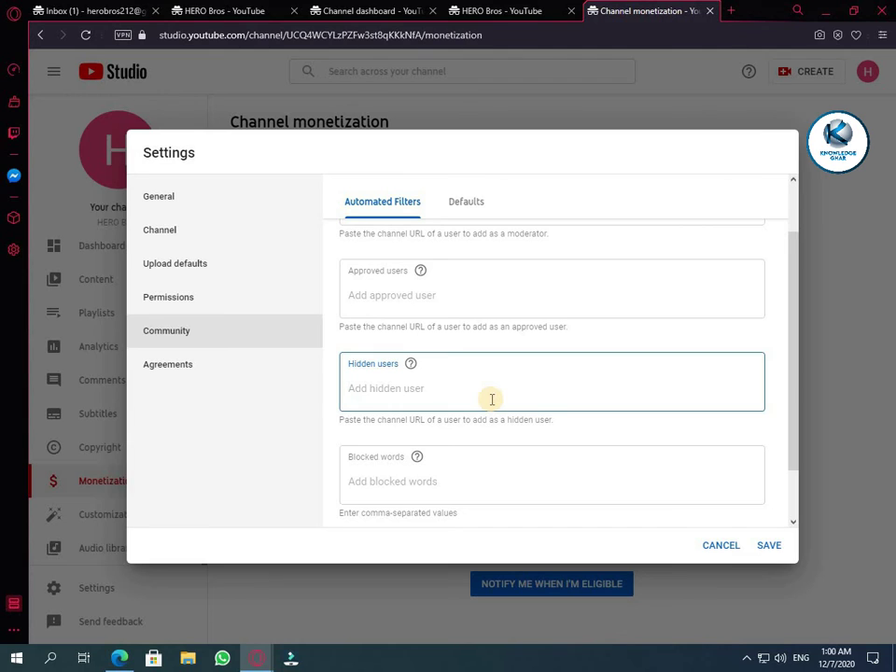
{"action": "scroll", "coordinate": [471, 420], "scroll_direction": "down", "scroll_amount": 1}
{"action": "left_click", "coordinate": [442, 416]}
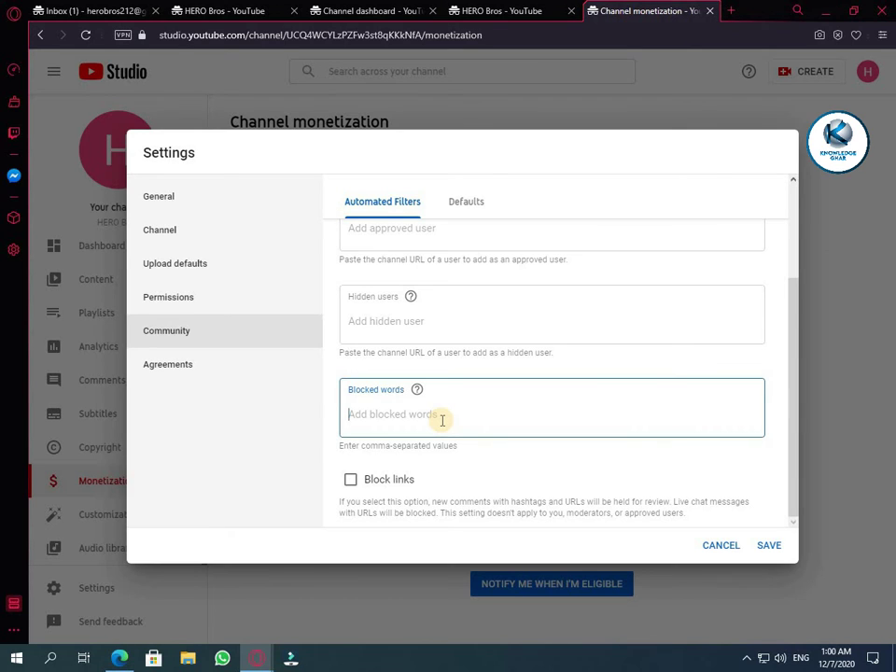
{"action": "right_click", "coordinate": [442, 418]}
{"action": "left_click", "coordinate": [420, 432]}
{"action": "left_click", "coordinate": [421, 418]}
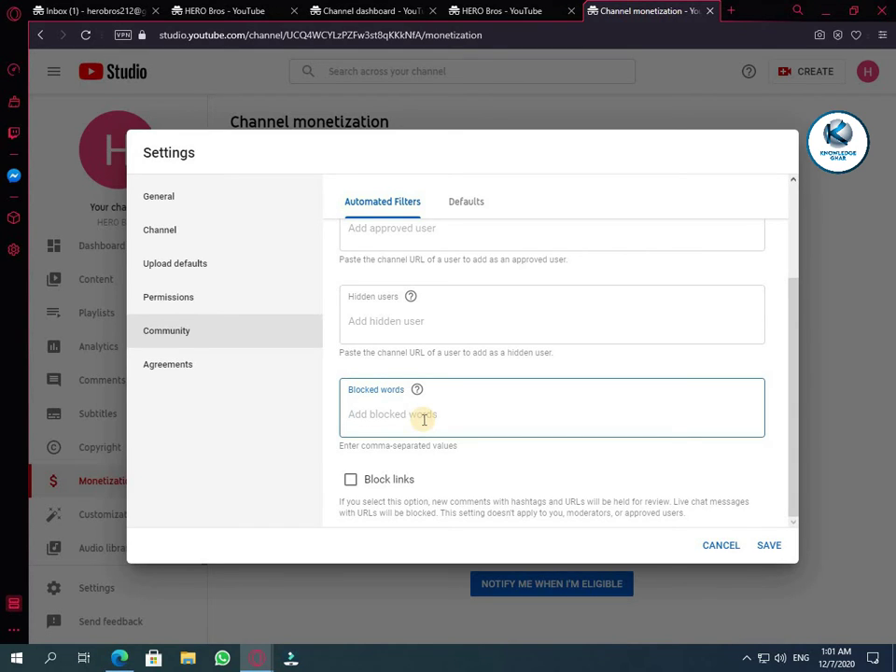
{"action": "scroll", "coordinate": [424, 417], "scroll_direction": "up", "scroll_amount": 3}
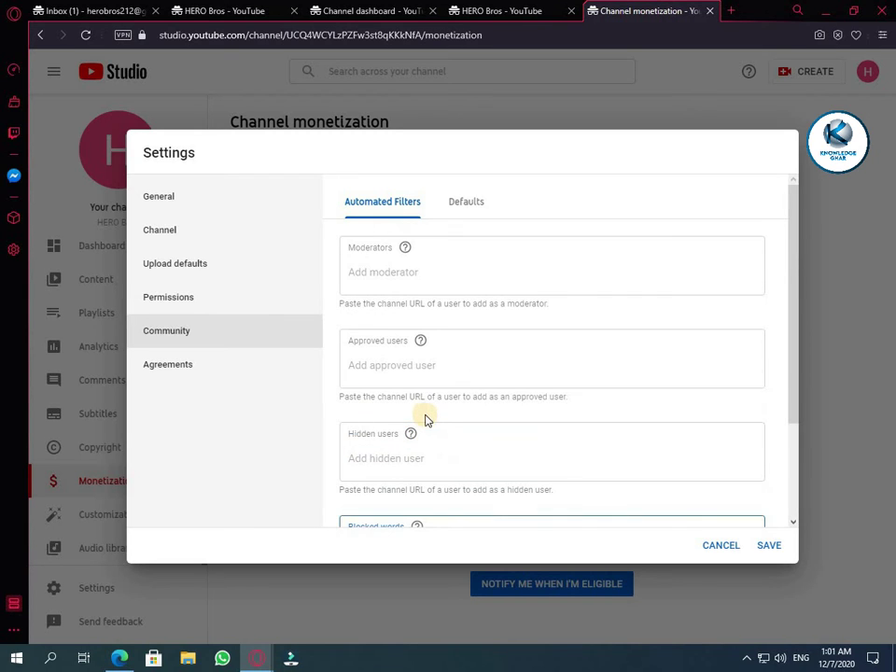
Step: Review the default comment settings on the Defaults tab
{"action": "left_click", "coordinate": [456, 211]}
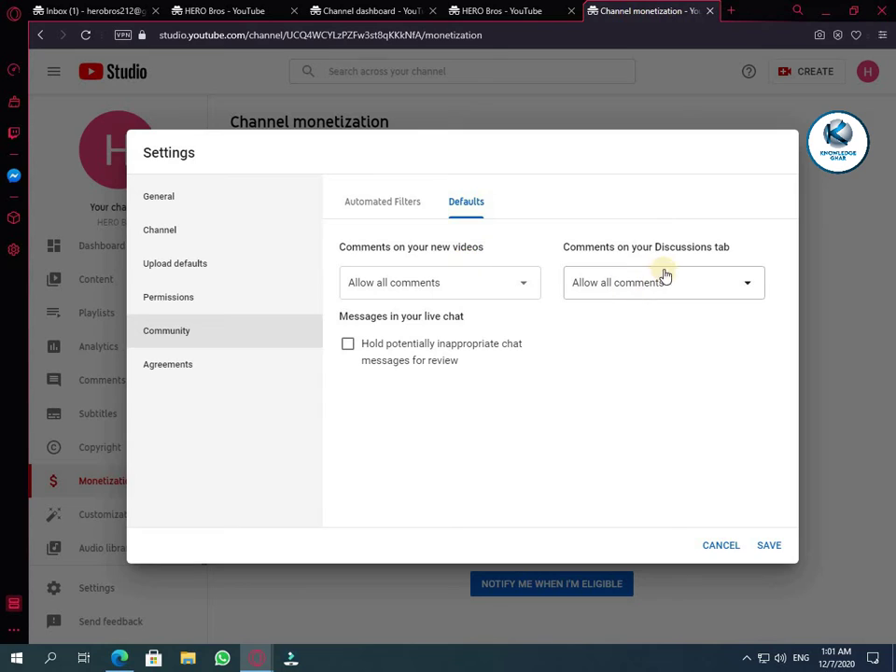
{"action": "left_click_drag", "start_coordinate": [747, 253], "coordinate": [570, 242]}
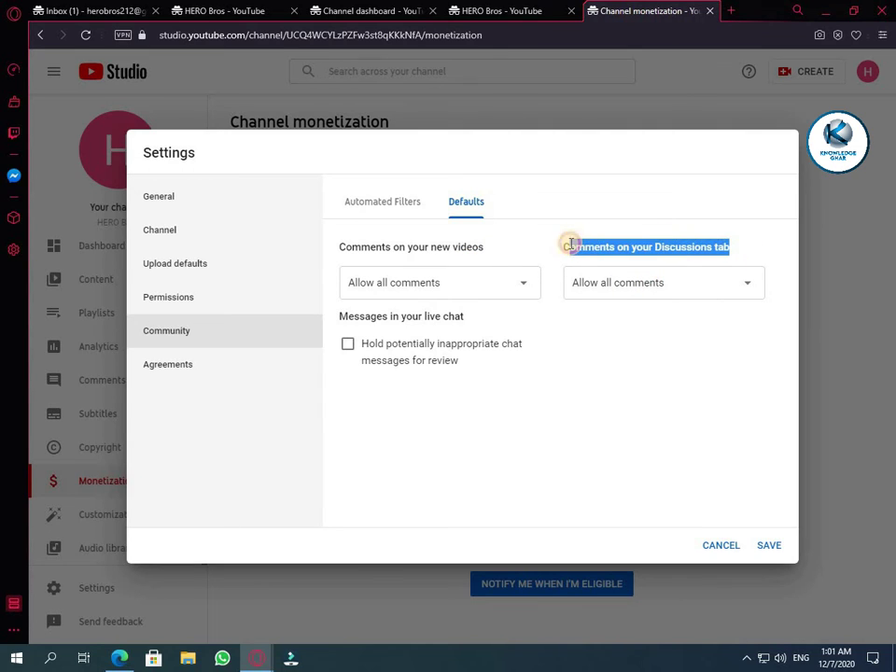
{"action": "left_click", "coordinate": [674, 234]}
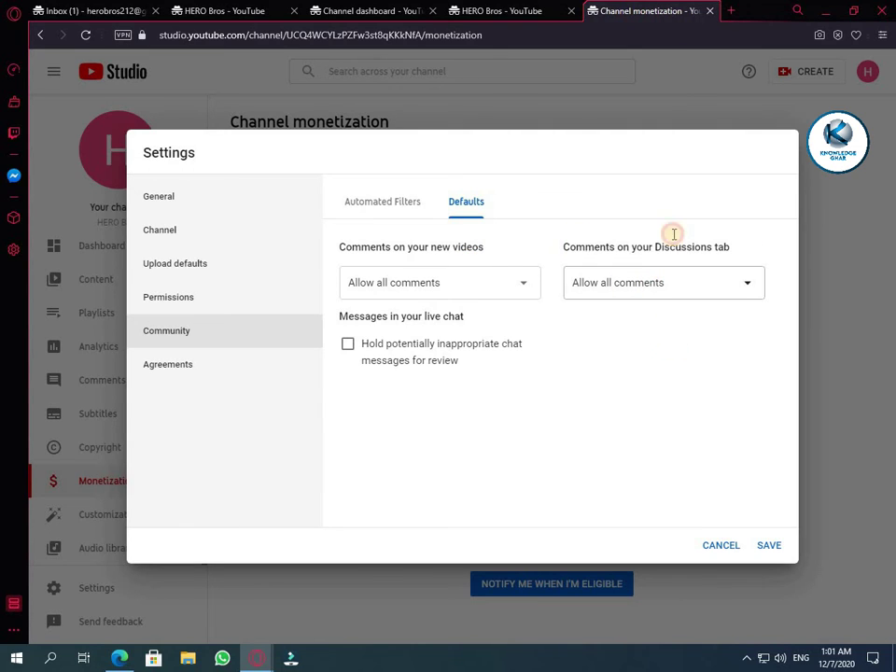
Step: Look over the Agreements, General and Channel settings sections
{"action": "left_click", "coordinate": [252, 375]}
{"action": "left_click", "coordinate": [175, 200]}
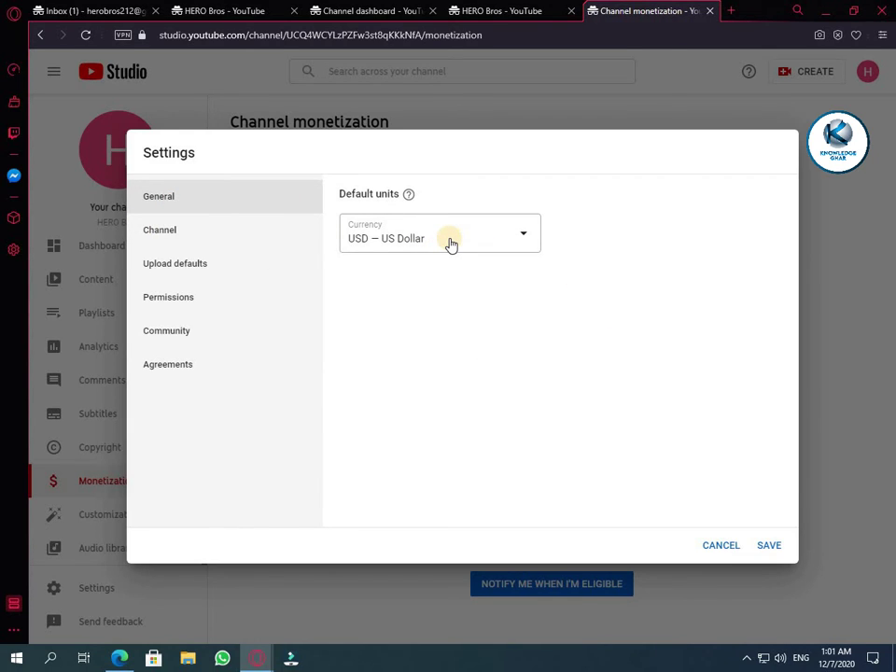
{"action": "left_click", "coordinate": [254, 232]}
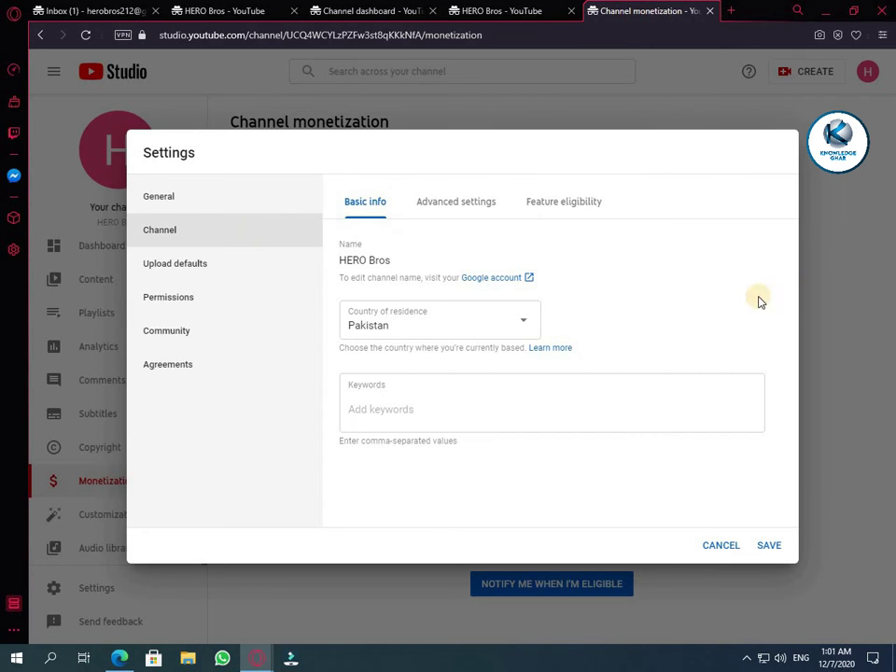
Step: Show the channel's Advanced settings and scroll through them
{"action": "left_click", "coordinate": [455, 205]}
{"action": "scroll", "coordinate": [555, 388], "scroll_direction": "down", "scroll_amount": 5}
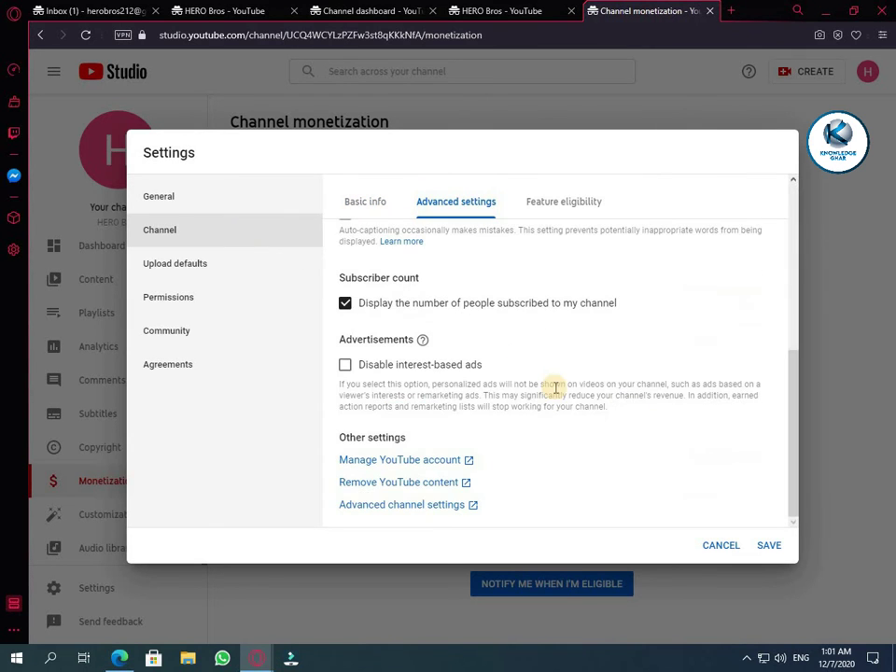
{"action": "scroll", "coordinate": [555, 388], "scroll_direction": "up", "scroll_amount": 5}
{"action": "scroll", "coordinate": [556, 383], "scroll_direction": "down", "scroll_amount": 4}
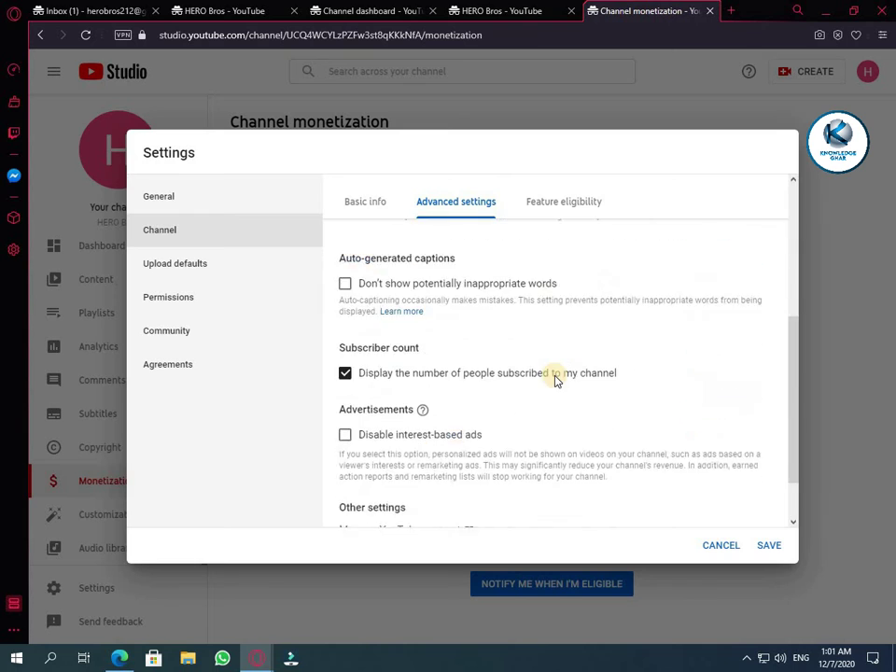
{"action": "scroll", "coordinate": [555, 378], "scroll_direction": "up", "scroll_amount": 5}
{"action": "left_click", "coordinate": [586, 196]}
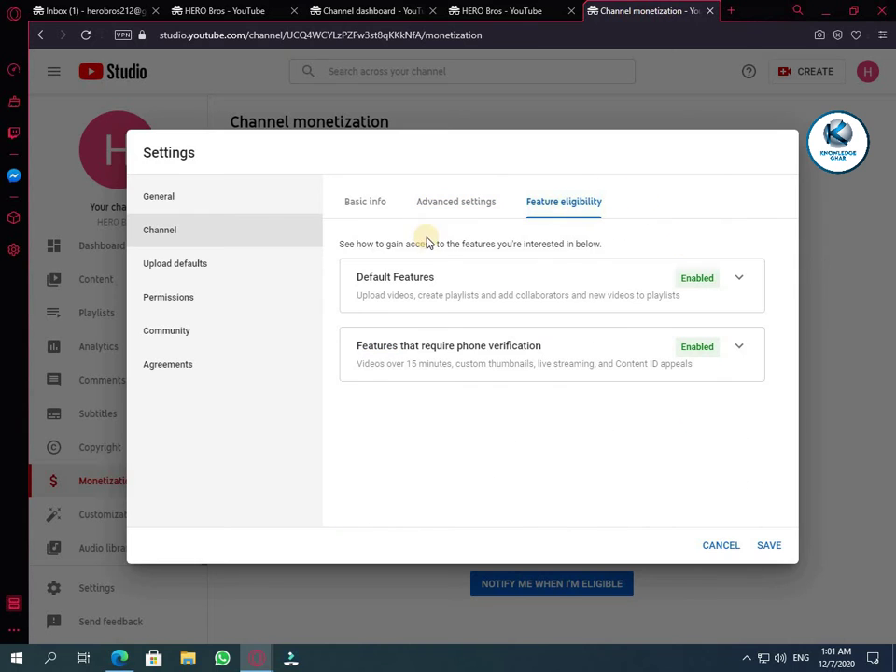
{"action": "left_click", "coordinate": [480, 202]}
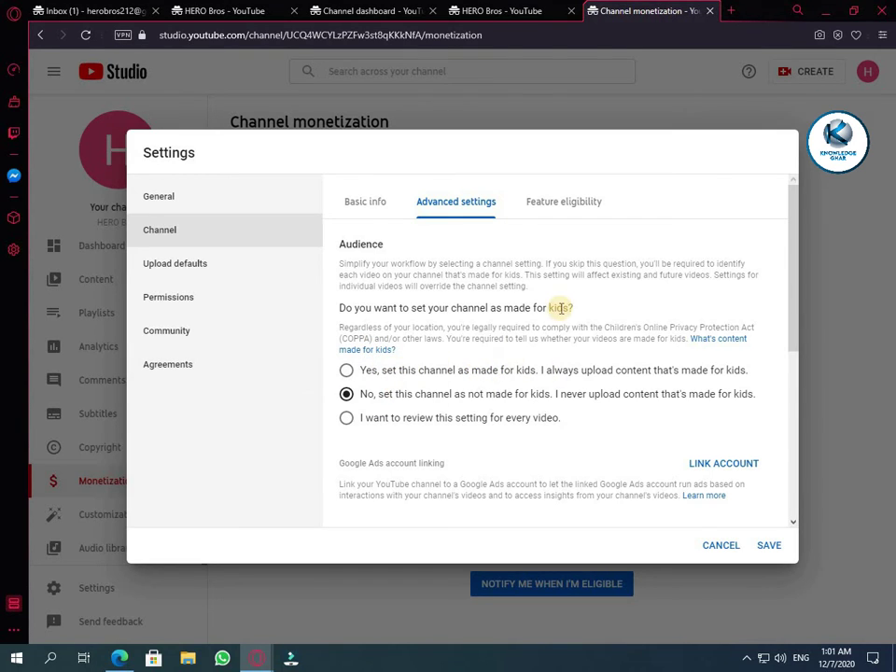
{"action": "left_click", "coordinate": [427, 373]}
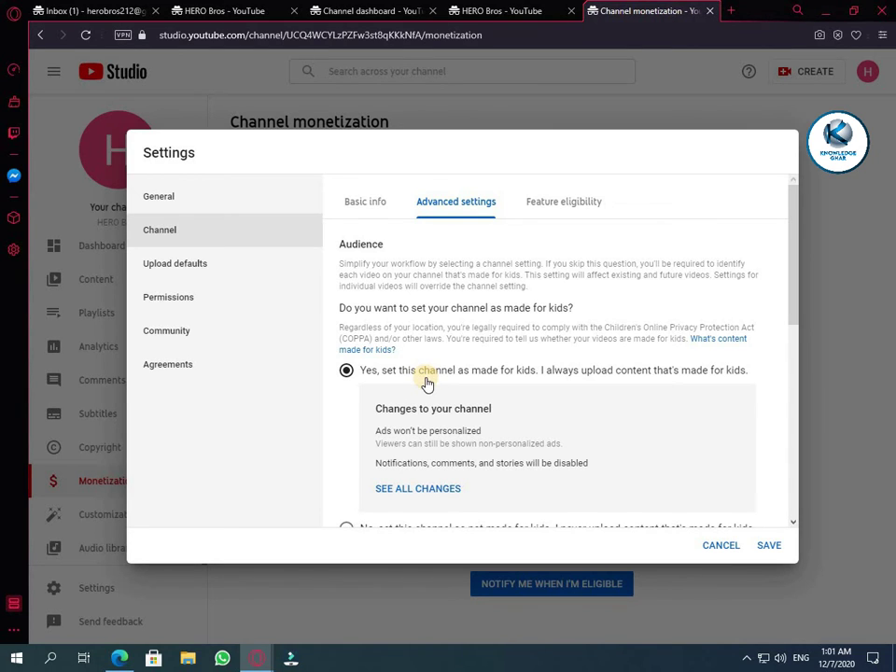
{"action": "scroll", "coordinate": [495, 387], "scroll_direction": "down", "scroll_amount": 3}
{"action": "left_click", "coordinate": [406, 319]}
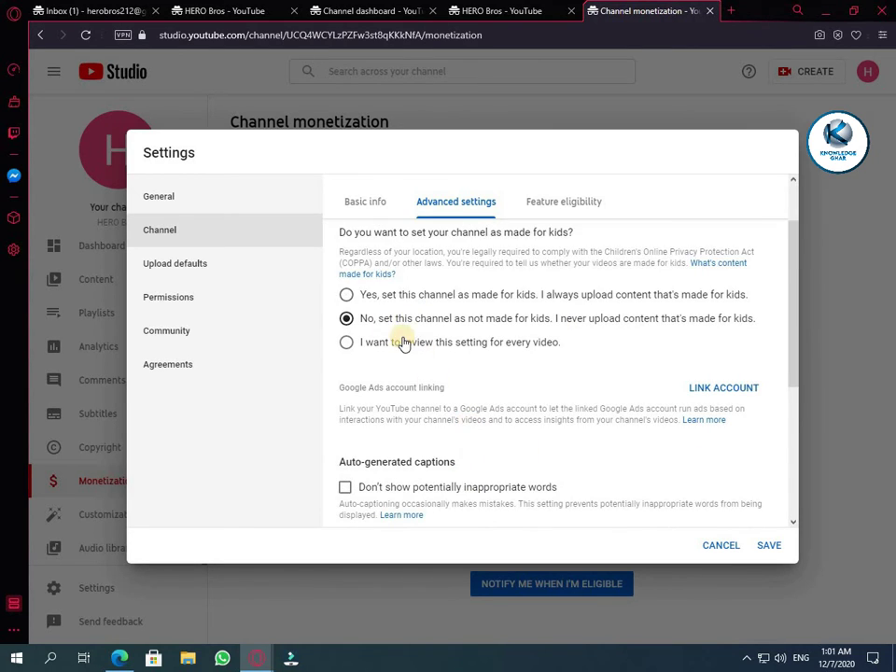
{"action": "scroll", "coordinate": [420, 355], "scroll_direction": "up", "scroll_amount": 2}
{"action": "left_click", "coordinate": [404, 366]}
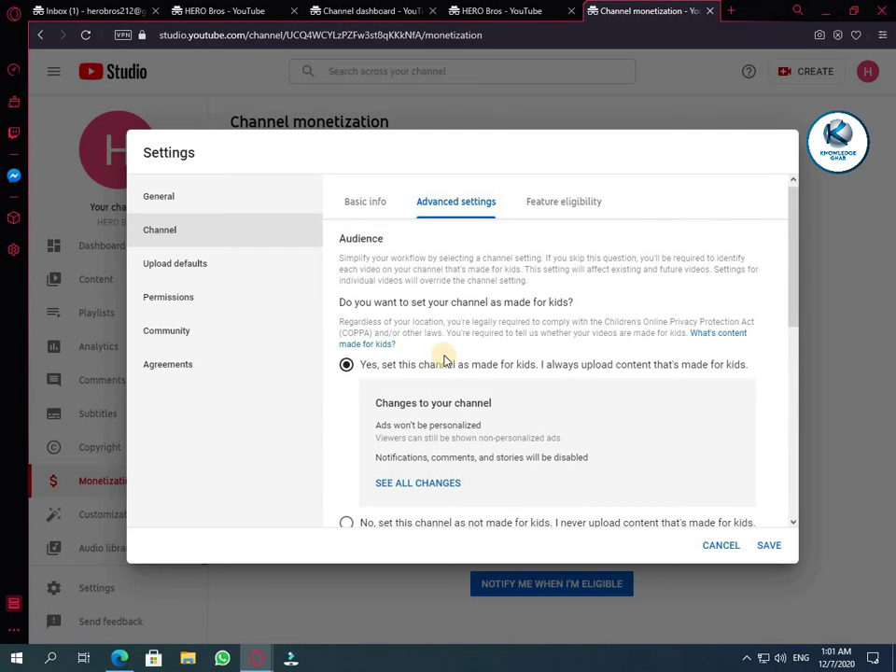
{"action": "scroll", "coordinate": [439, 364], "scroll_direction": "down", "scroll_amount": 2}
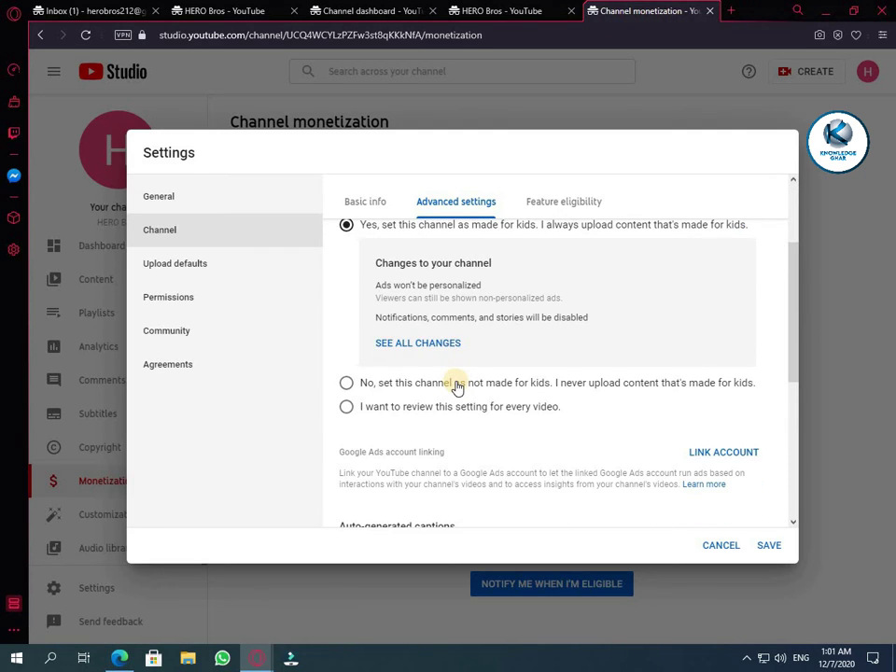
{"action": "left_click", "coordinate": [457, 389]}
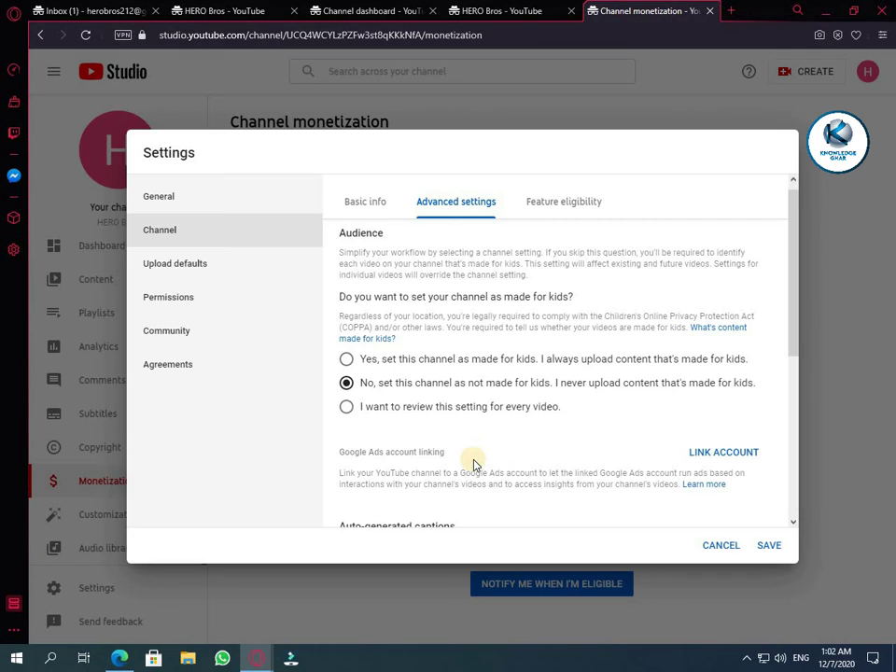
{"action": "left_click", "coordinate": [448, 409]}
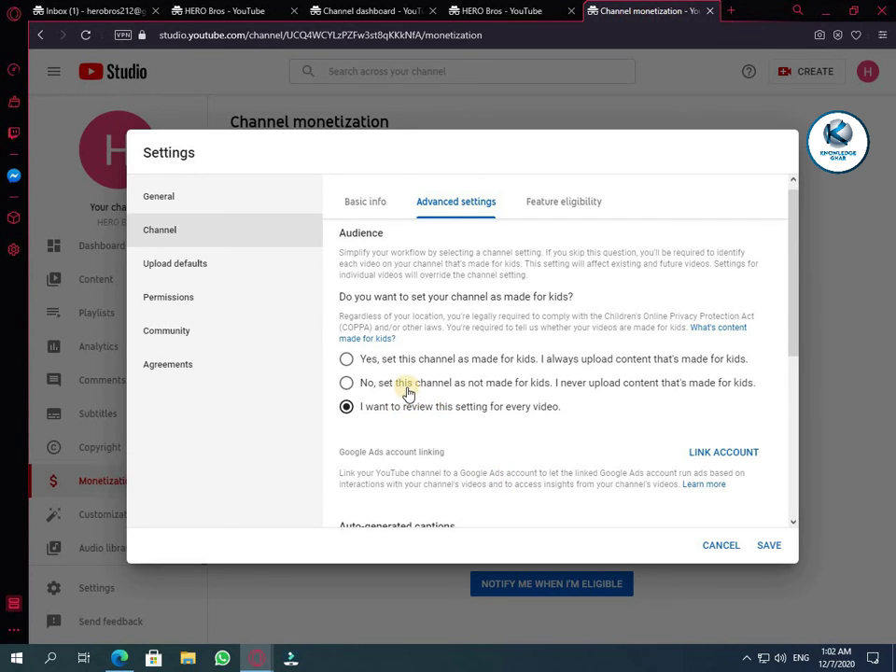
{"action": "left_click", "coordinate": [346, 383]}
Step: Save the channel settings and go to the channel's Content list
{"action": "left_click", "coordinate": [779, 545]}
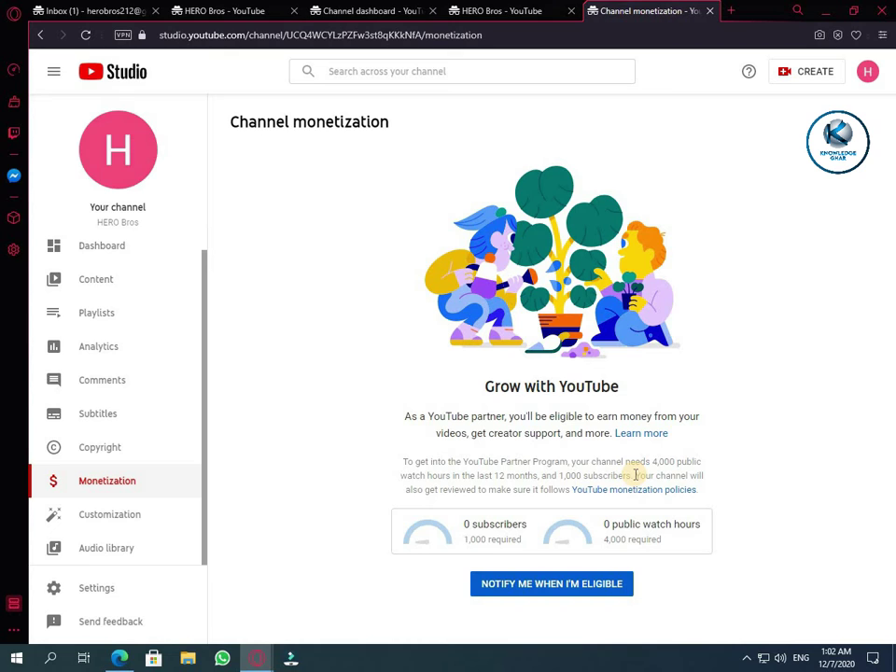
{"action": "left_click", "coordinate": [131, 82]}
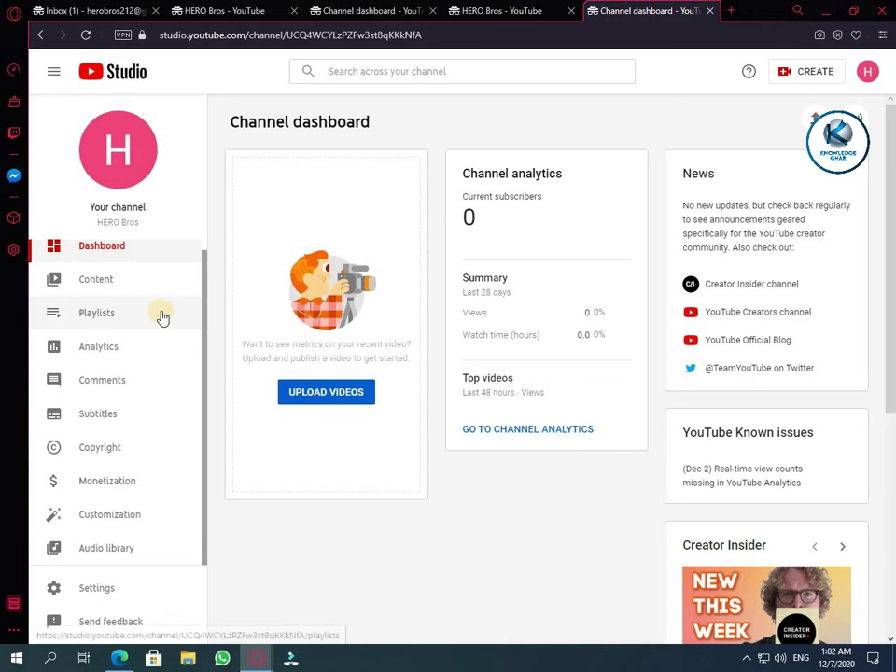
{"action": "left_click", "coordinate": [168, 280]}
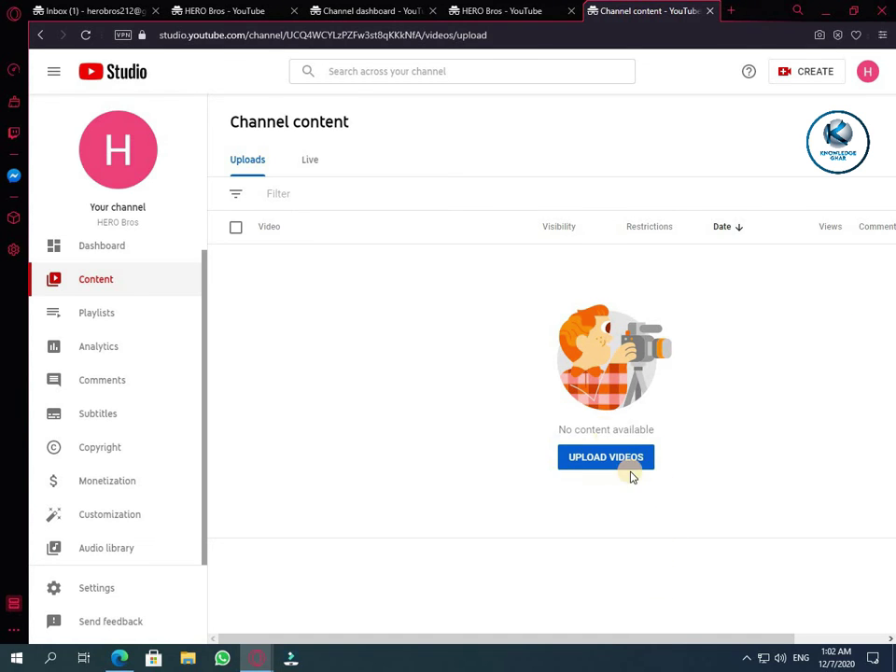
Step: Start a video upload, cancel the file picker and upload window, and return to the dashboard
{"action": "left_click", "coordinate": [588, 463]}
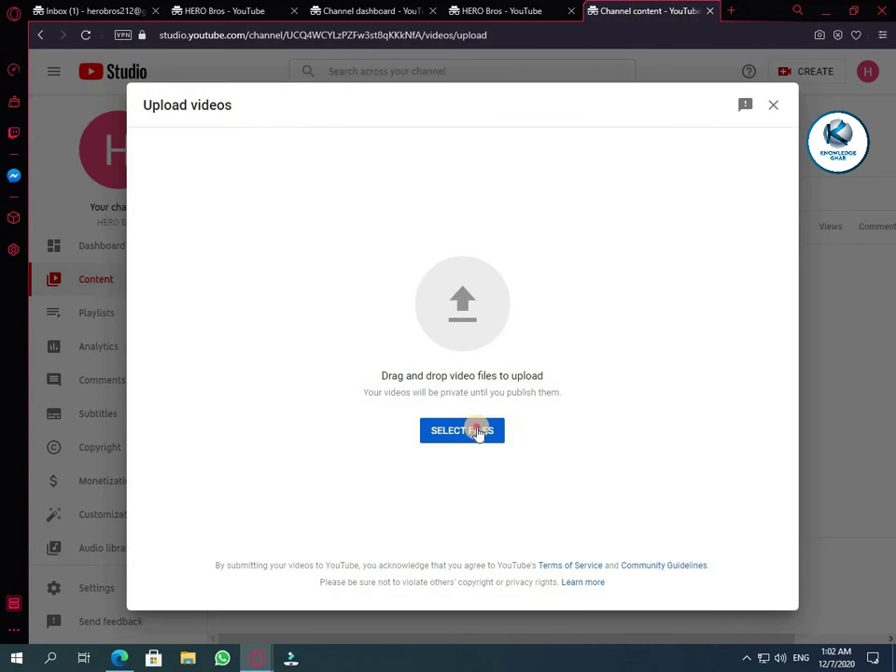
{"action": "left_click", "coordinate": [478, 430]}
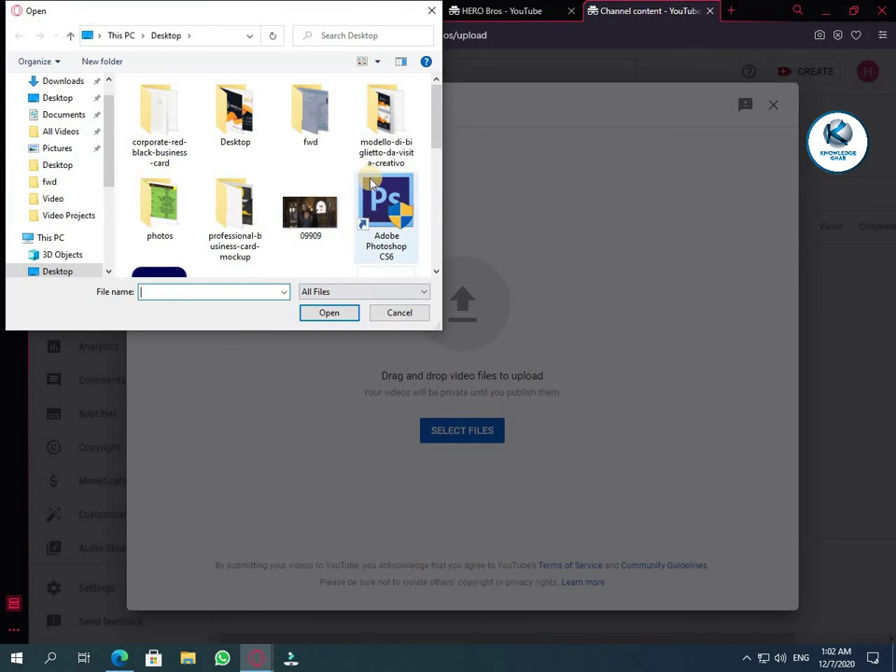
{"action": "scroll", "coordinate": [199, 239], "scroll_direction": "down", "scroll_amount": 3}
{"action": "scroll", "coordinate": [380, 226], "scroll_direction": "down", "scroll_amount": 2}
{"action": "scroll", "coordinate": [380, 228], "scroll_direction": "up", "scroll_amount": 10}
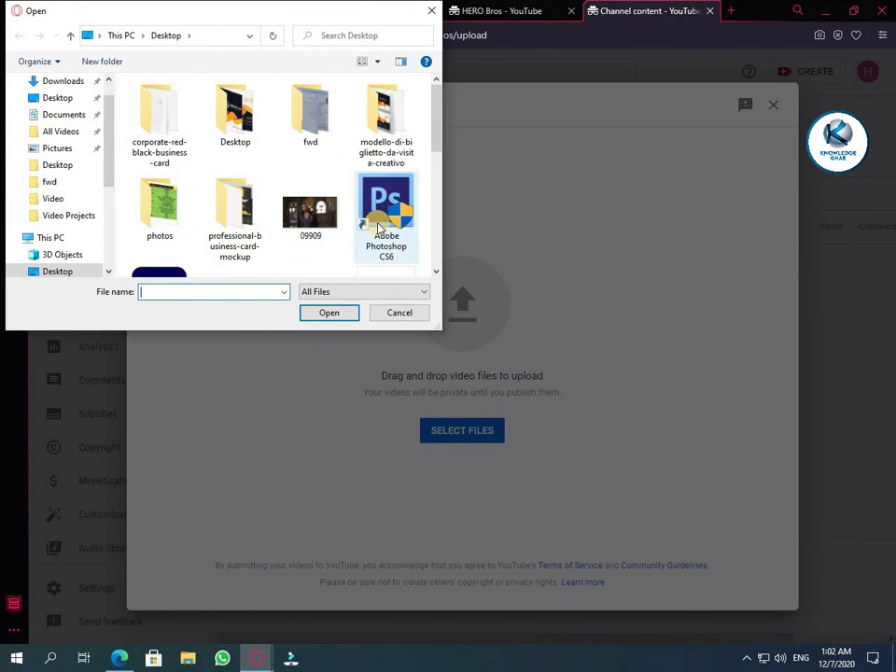
{"action": "left_click", "coordinate": [399, 314]}
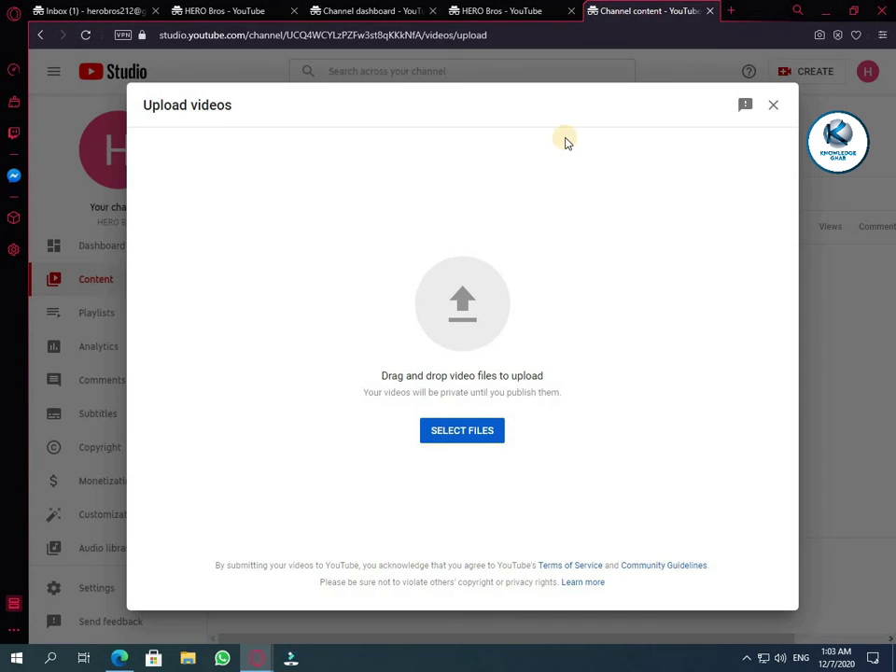
{"action": "left_click", "coordinate": [769, 106]}
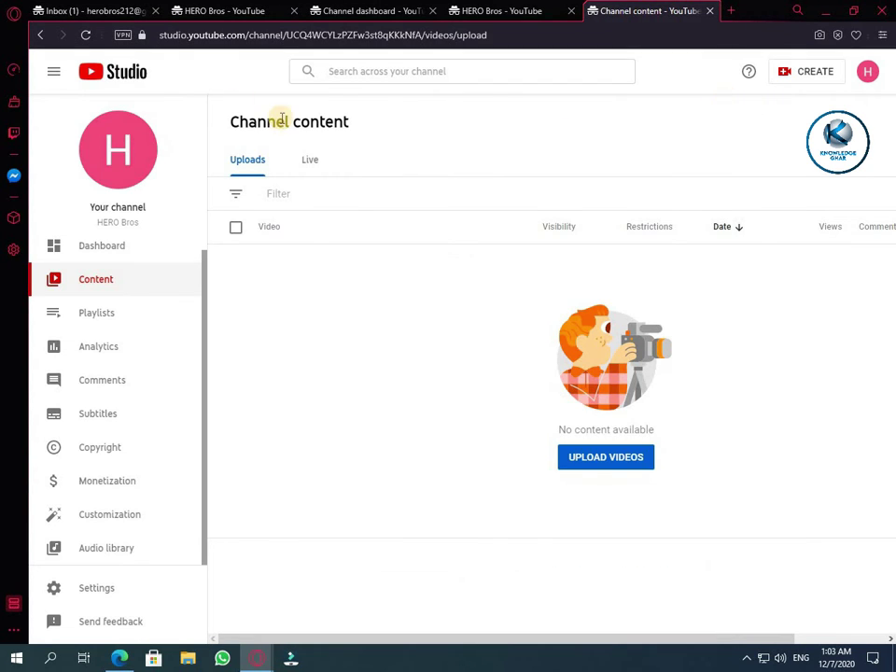
{"action": "left_click", "coordinate": [140, 71]}
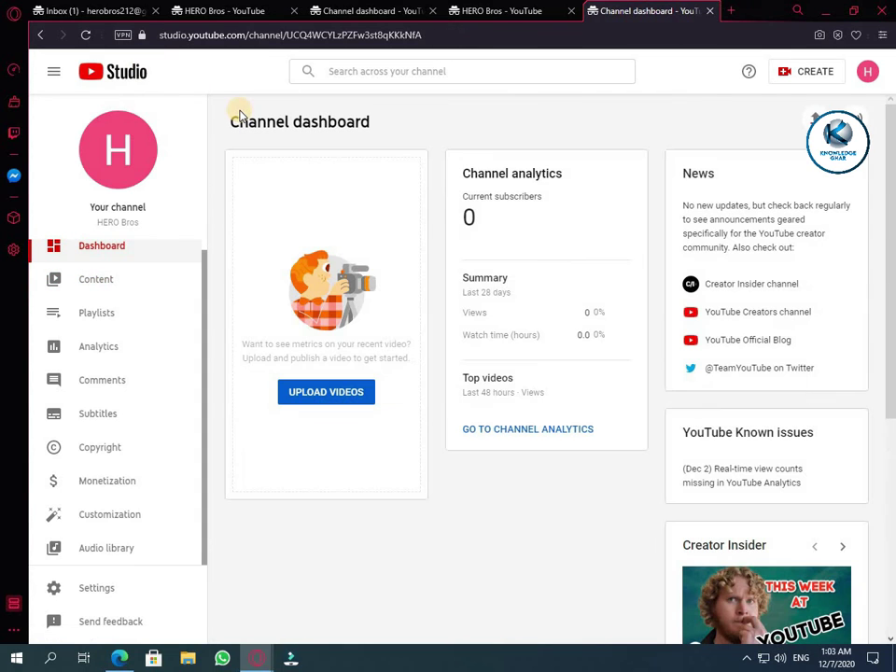
Step: View the HERO Bros channel on YouTube, close the extra tab, and open channel customization
{"action": "left_click", "coordinate": [118, 160]}
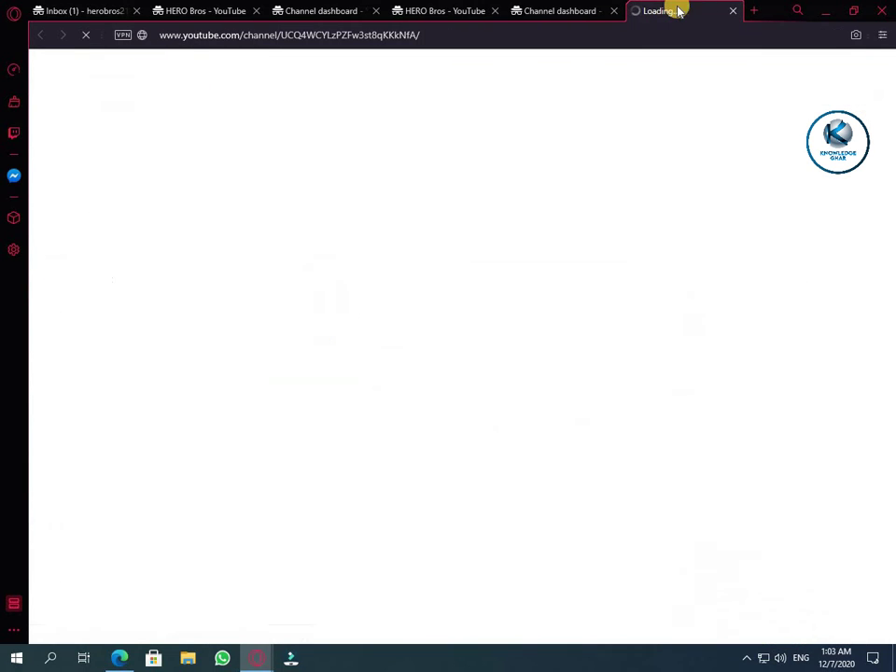
{"action": "left_click", "coordinate": [614, 11]}
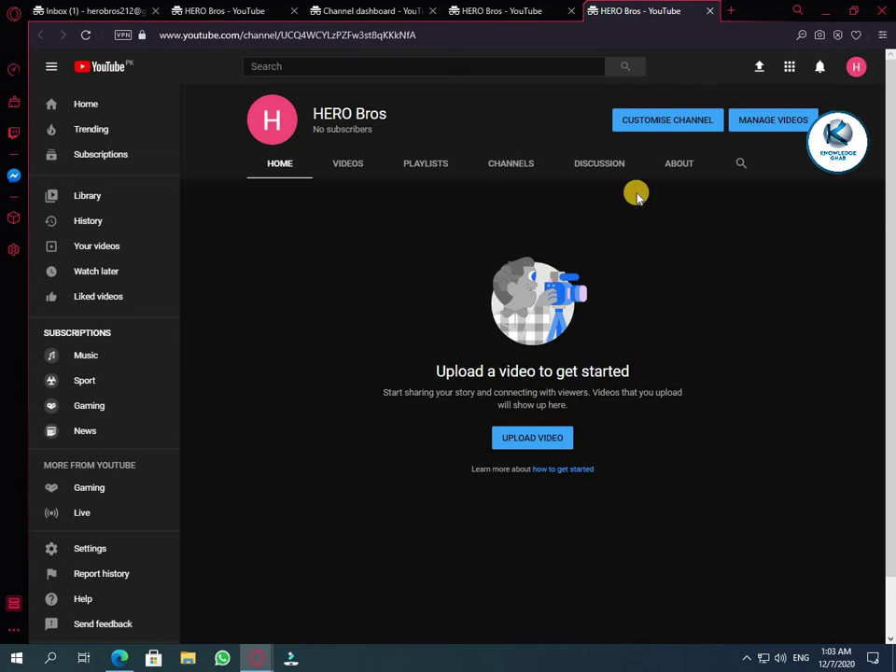
{"action": "left_click", "coordinate": [672, 114]}
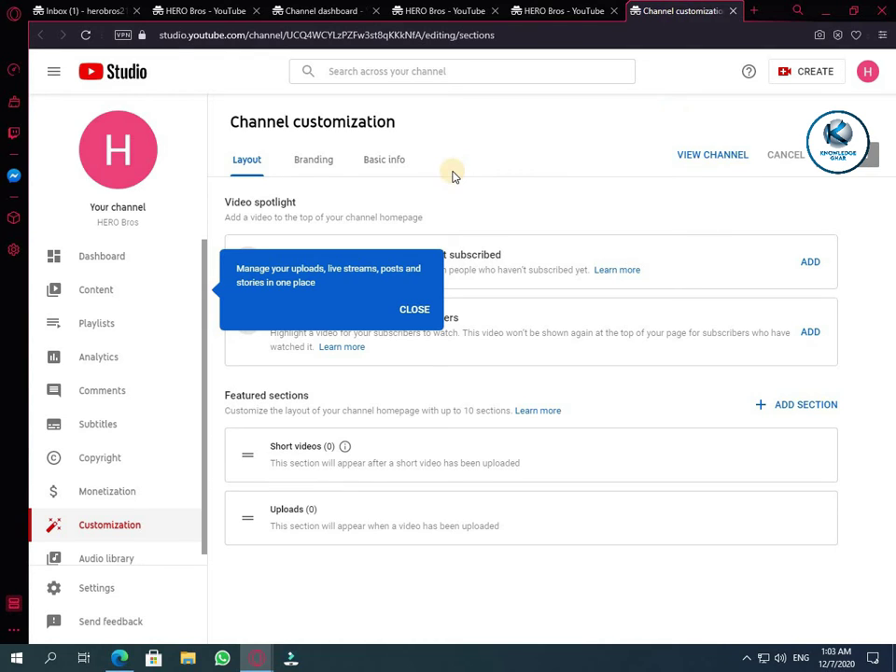
Step: Dismiss the uploads tip and bring up the channel's Branding section
{"action": "left_click", "coordinate": [413, 309]}
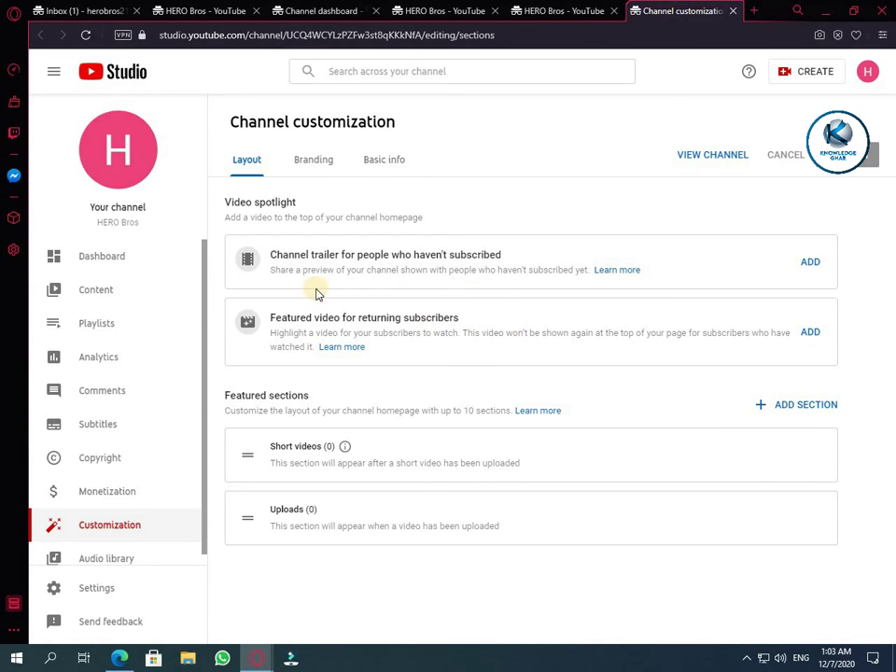
{"action": "left_click", "coordinate": [320, 170]}
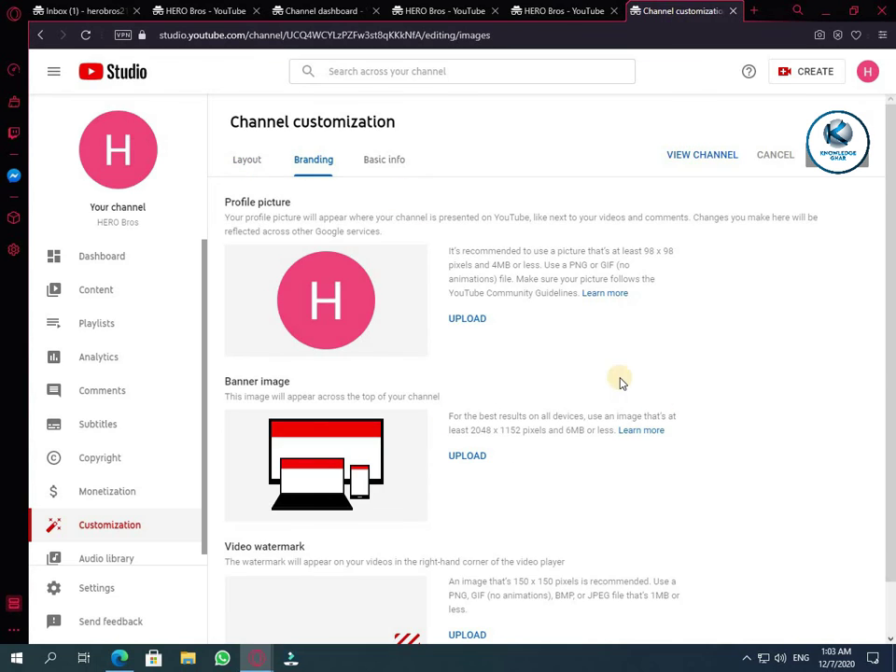
{"action": "scroll", "coordinate": [560, 358], "scroll_direction": "down", "scroll_amount": 1}
{"action": "scroll", "coordinate": [561, 357], "scroll_direction": "up", "scroll_amount": 1}
Step: Upload the TP logo from the Desktop as the profile picture, confirm it, then remove it
{"action": "left_click", "coordinate": [467, 318]}
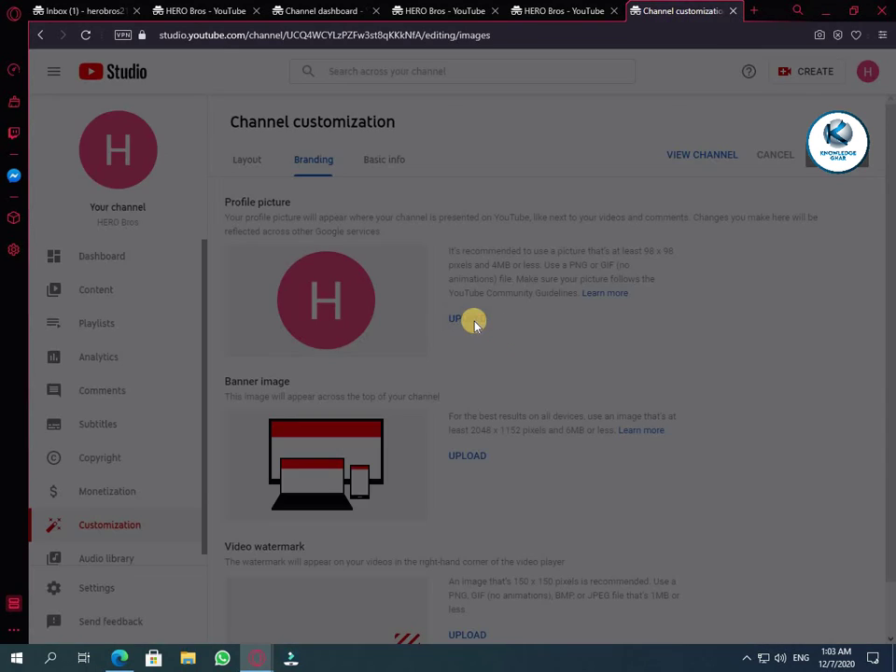
{"action": "scroll", "coordinate": [334, 206], "scroll_direction": "down", "scroll_amount": 1}
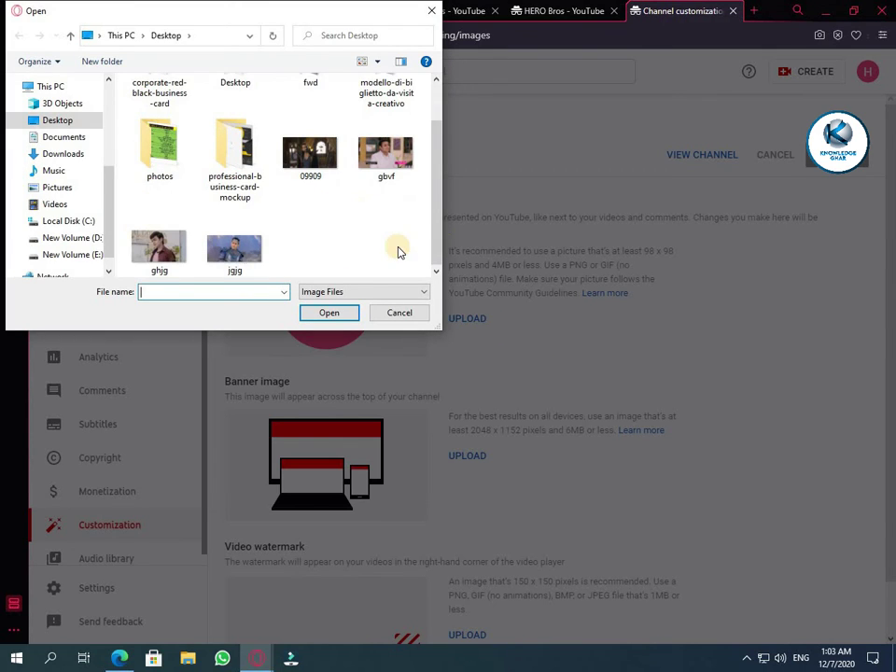
{"action": "scroll", "coordinate": [373, 215], "scroll_direction": "up", "scroll_amount": 1}
{"action": "double_click", "coordinate": [214, 207]}
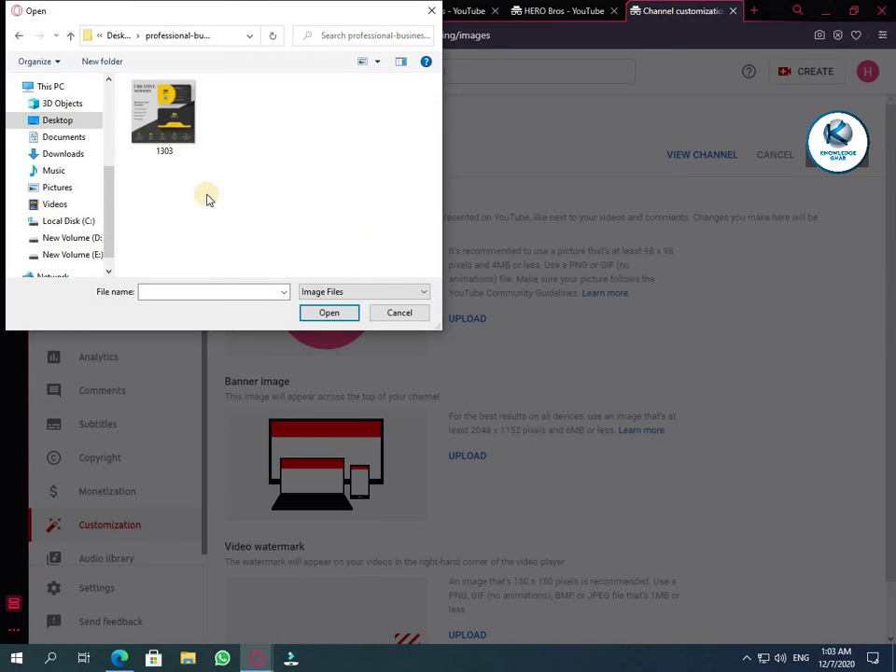
{"action": "left_click", "coordinate": [19, 36]}
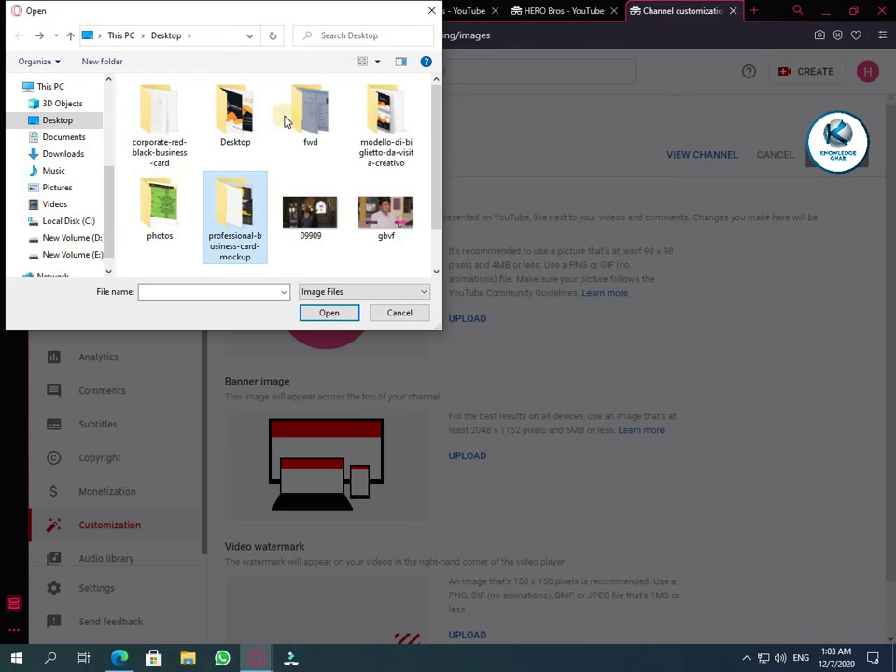
{"action": "double_click", "coordinate": [229, 112]}
{"action": "scroll", "coordinate": [340, 200], "scroll_direction": "down", "scroll_amount": 5}
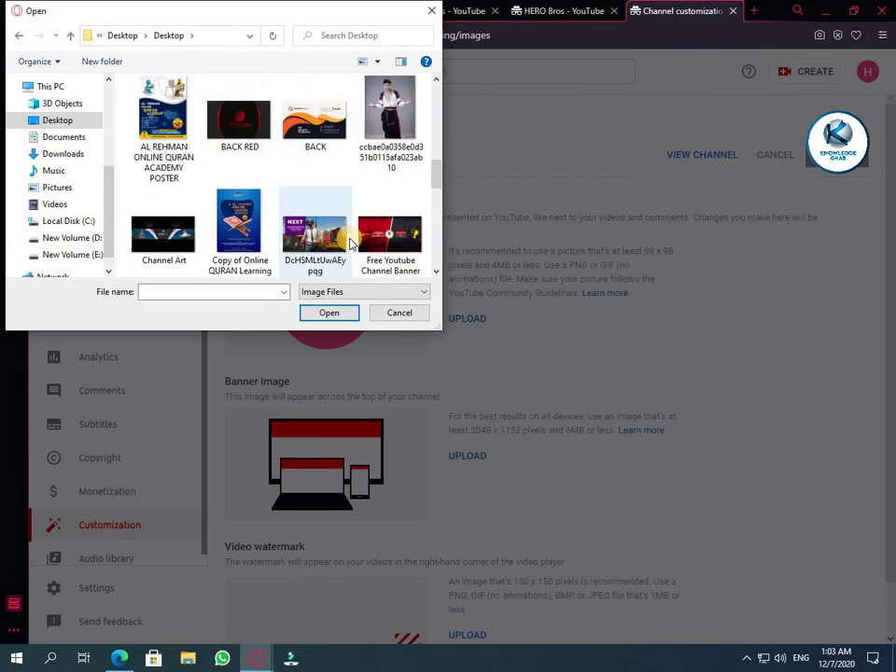
{"action": "double_click", "coordinate": [342, 224]}
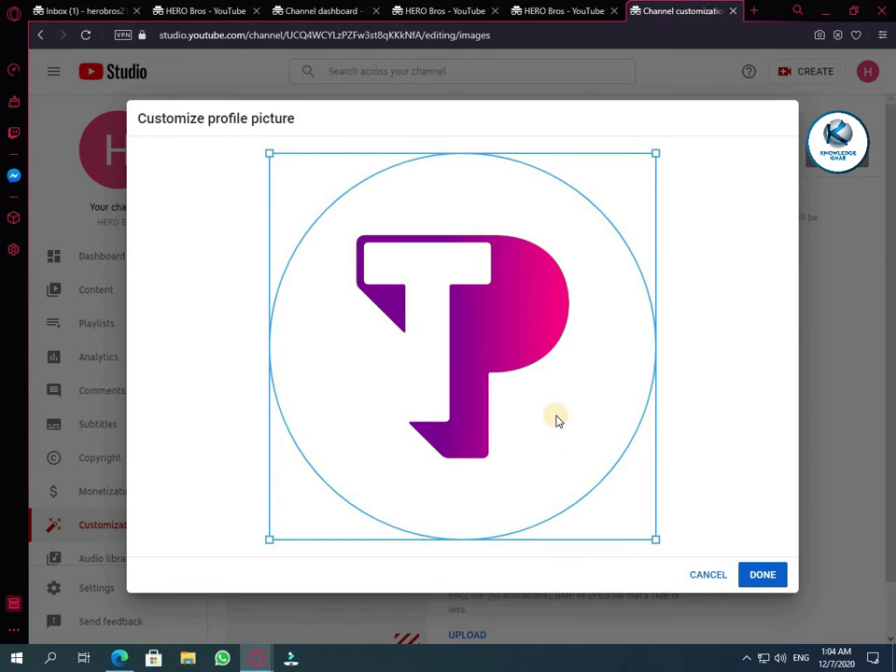
{"action": "left_click", "coordinate": [762, 577]}
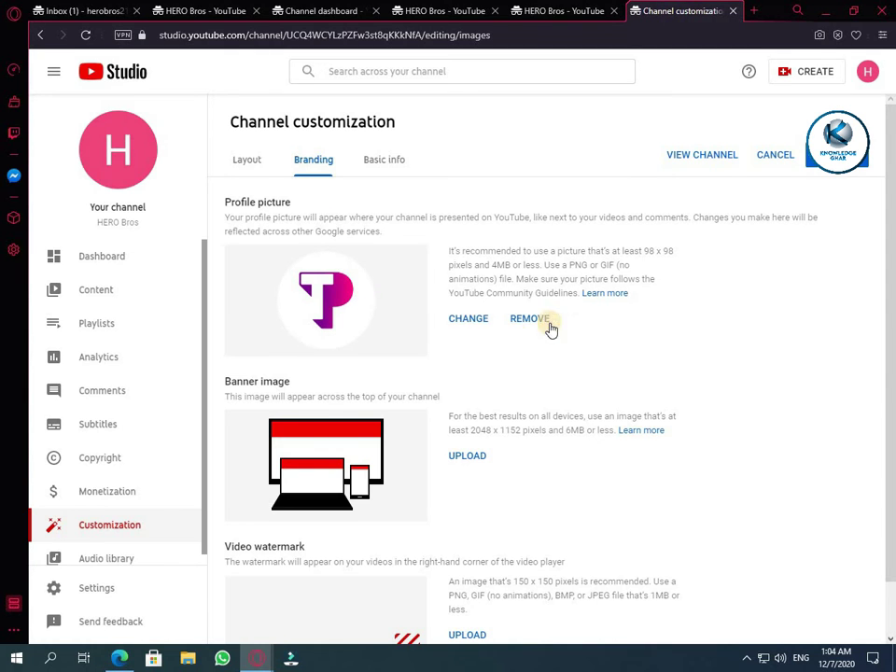
{"action": "left_click", "coordinate": [539, 320]}
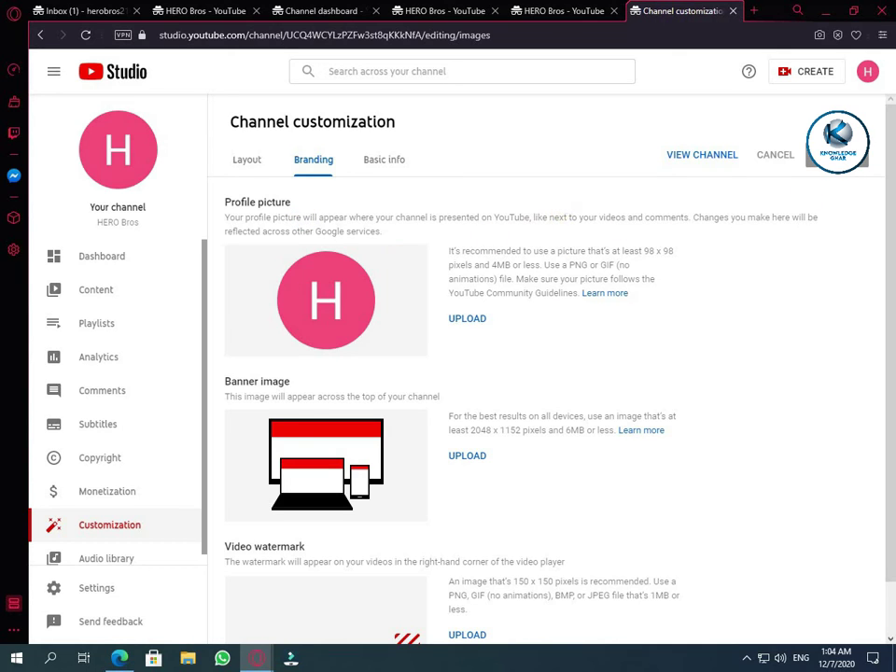
{"action": "scroll", "coordinate": [717, 241], "scroll_direction": "down", "scroll_amount": 1}
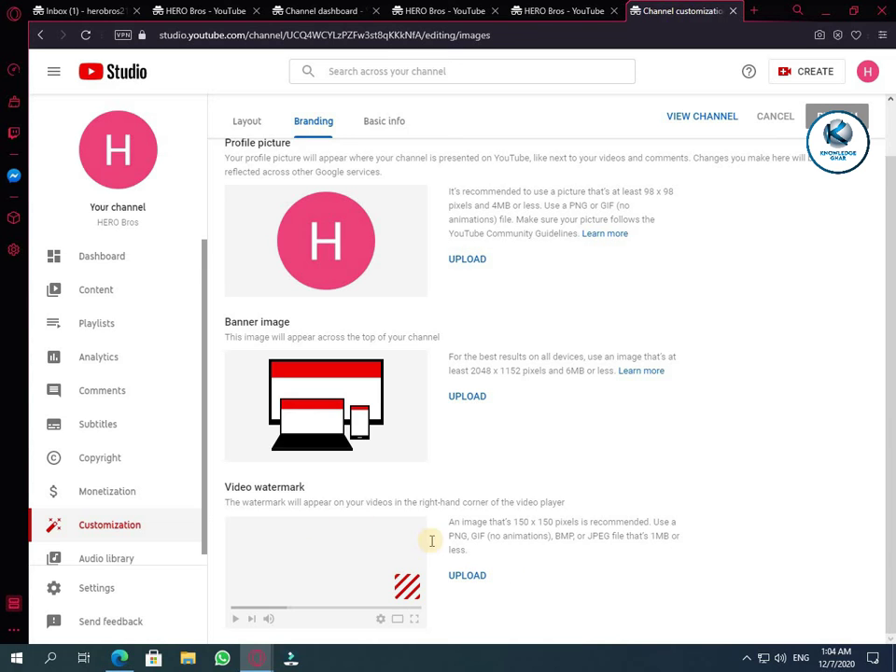
{"action": "left_click", "coordinate": [480, 582]}
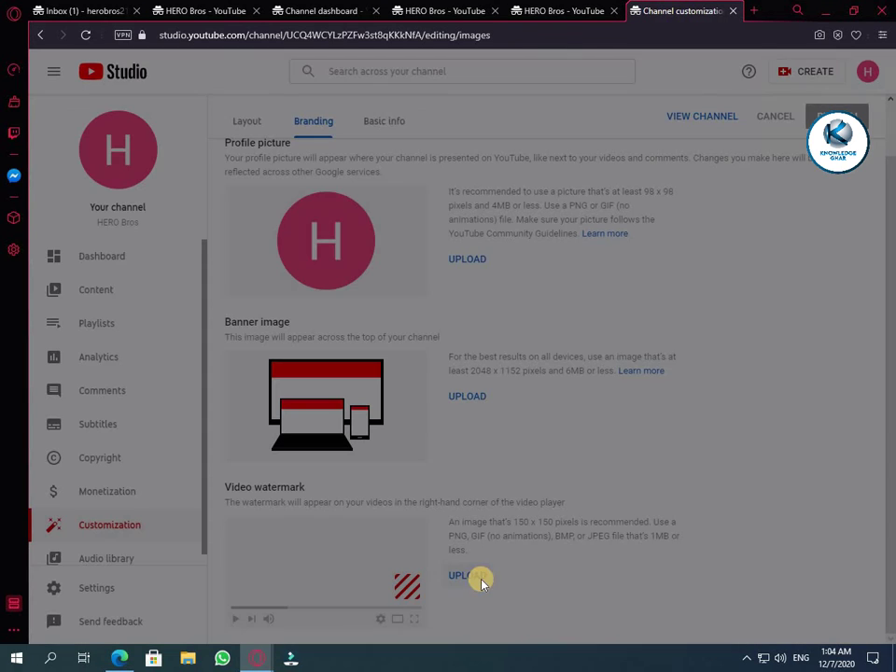
{"action": "scroll", "coordinate": [377, 236], "scroll_direction": "down", "scroll_amount": 5}
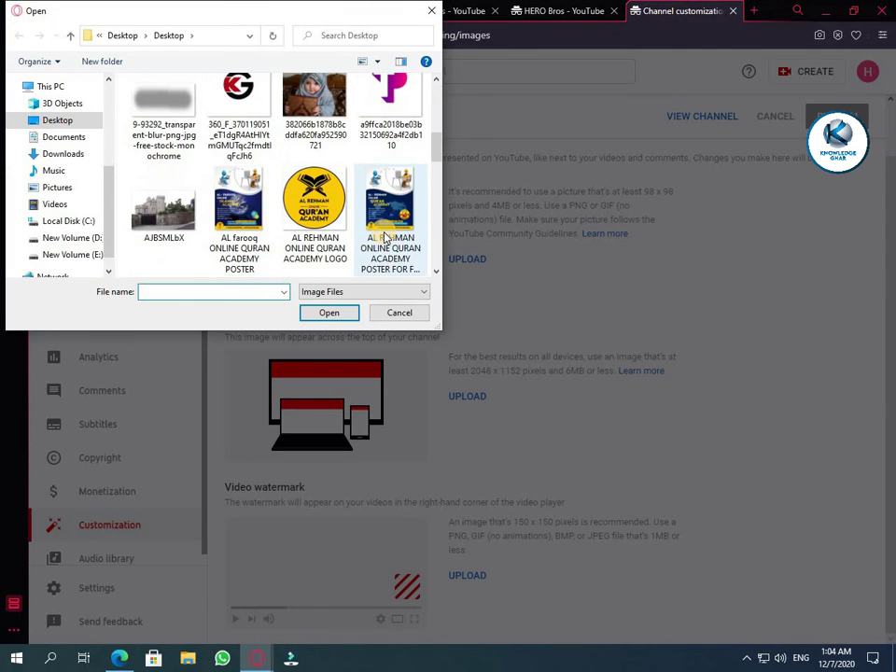
{"action": "double_click", "coordinate": [410, 94]}
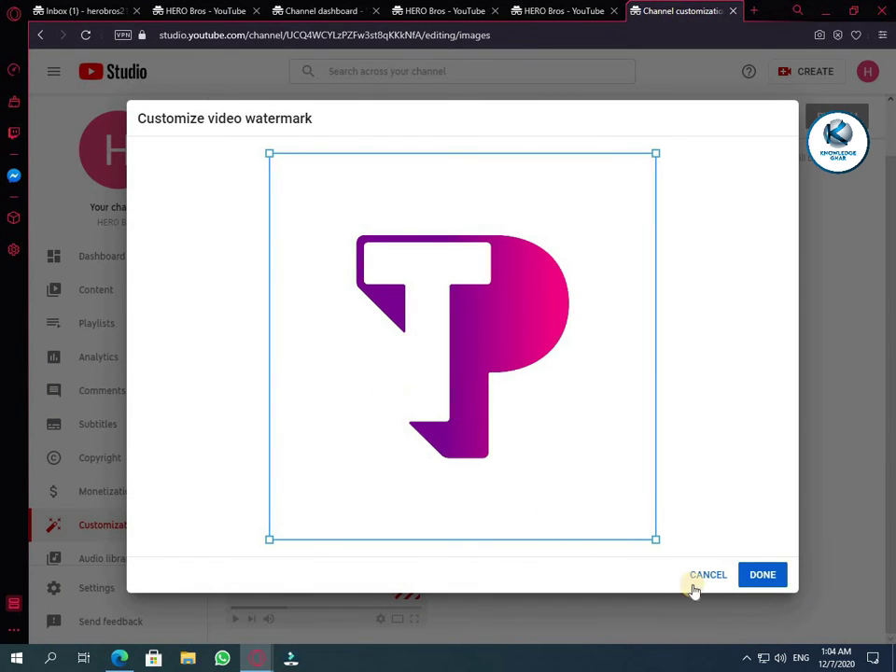
{"action": "left_click", "coordinate": [763, 577]}
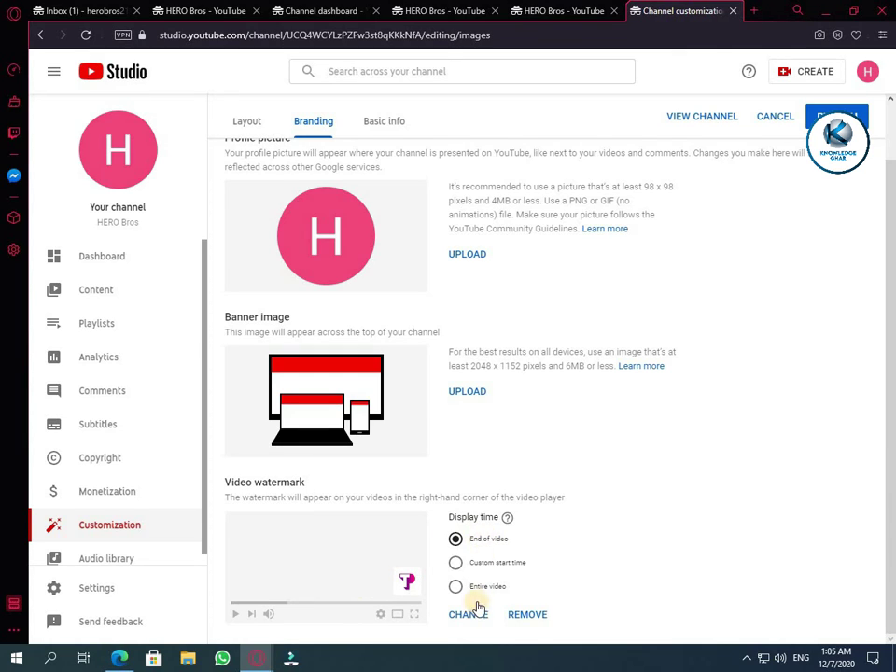
{"action": "left_click", "coordinate": [514, 592]}
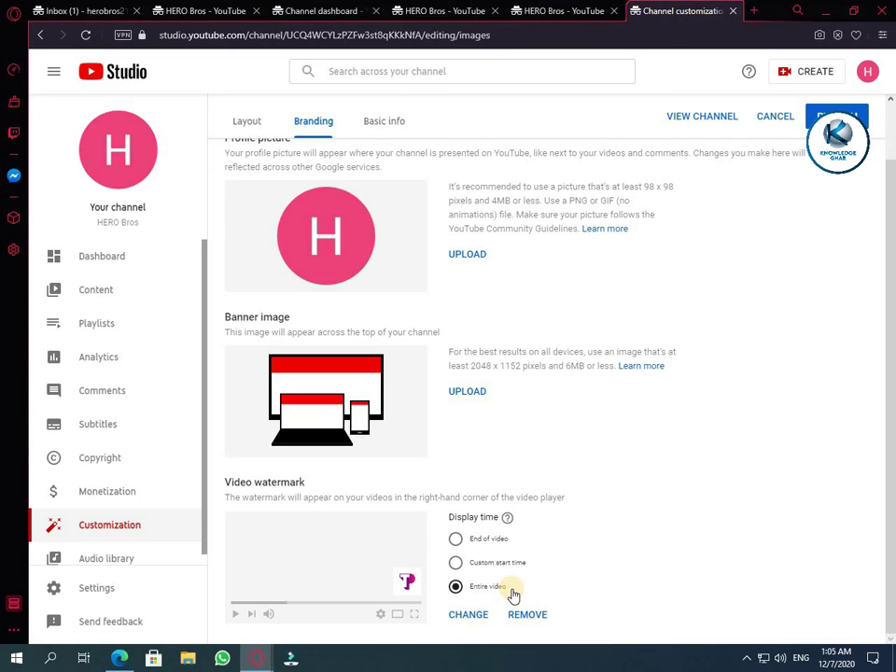
{"action": "left_click", "coordinate": [500, 539]}
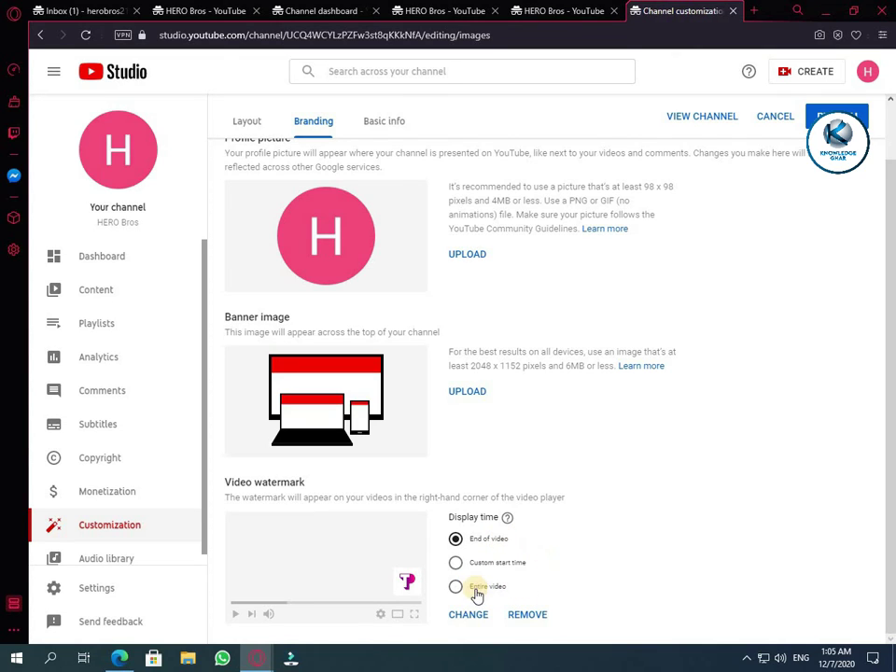
{"action": "left_click", "coordinate": [480, 592]}
{"action": "left_click", "coordinate": [527, 615]}
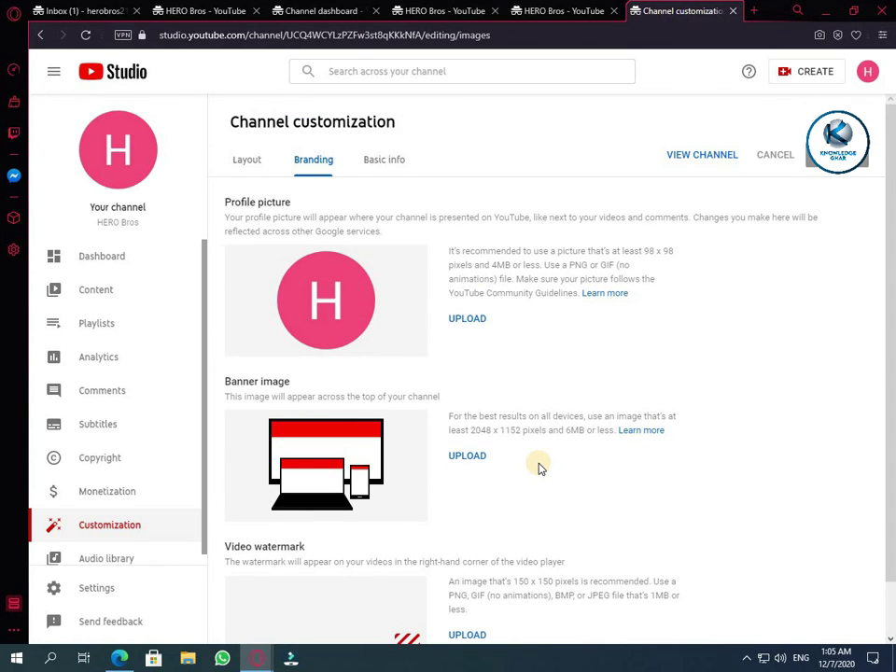
{"action": "scroll", "coordinate": [537, 468], "scroll_direction": "down", "scroll_amount": 1}
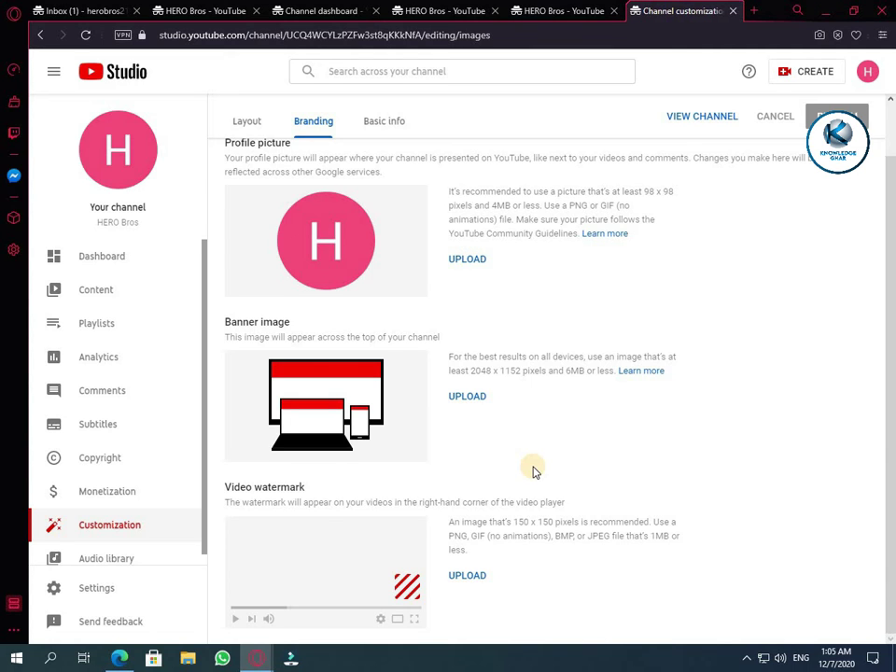
{"action": "scroll", "coordinate": [484, 198], "scroll_direction": "up", "scroll_amount": 1}
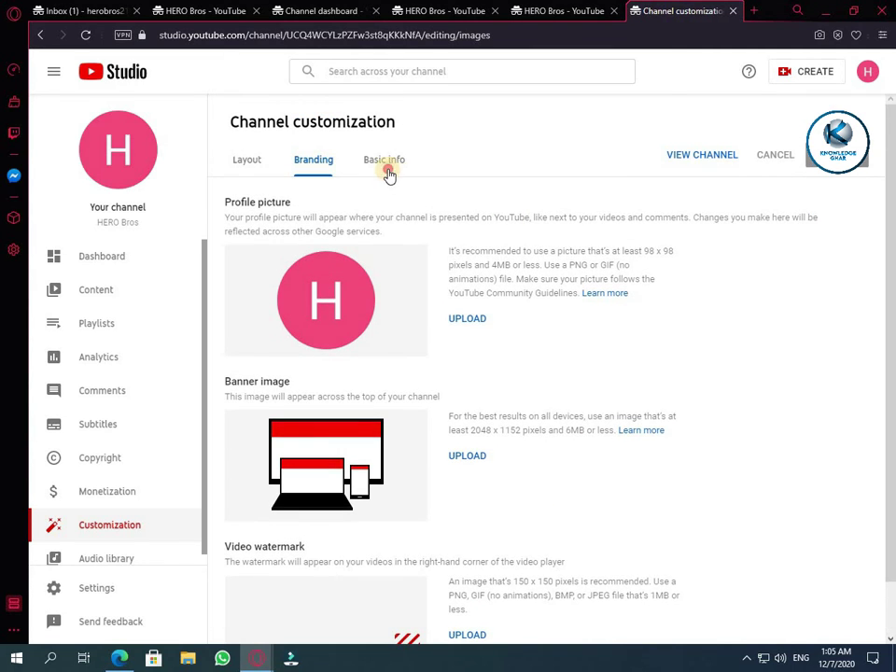
Step: Enter a placeholder channel description starting 'cnhfg' in Basic info and publish it
{"action": "left_click", "coordinate": [388, 168]}
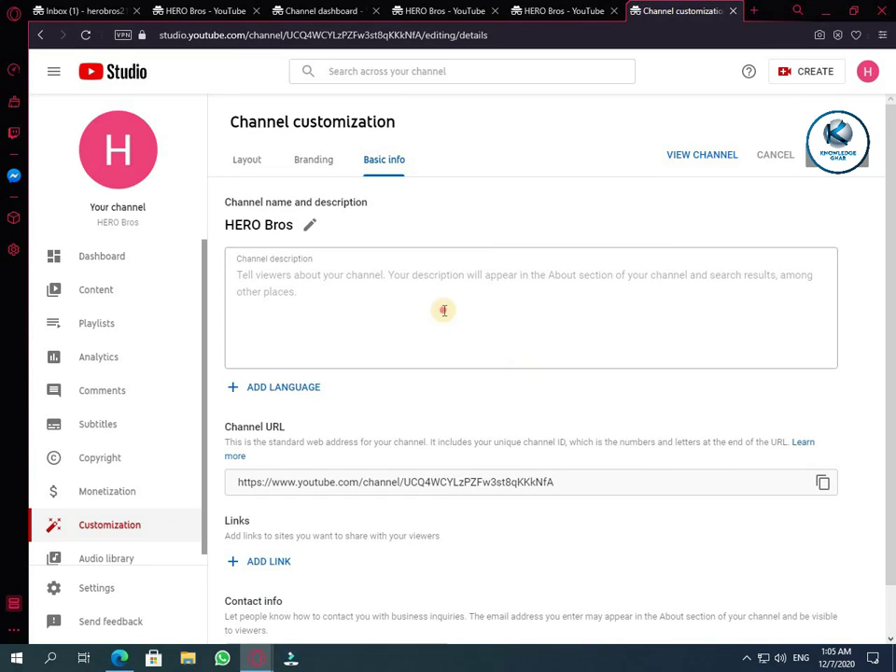
{"action": "left_click", "coordinate": [444, 310]}
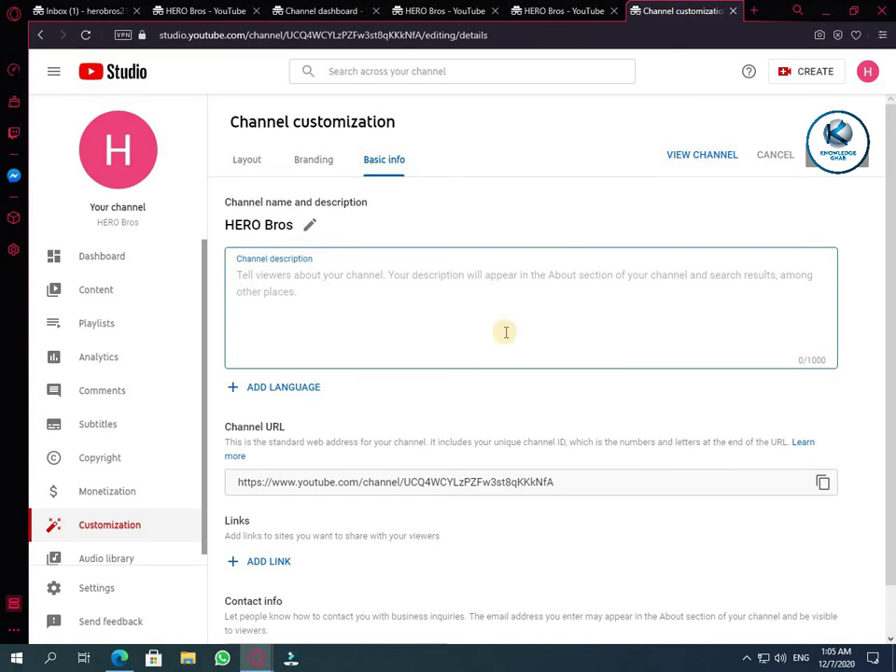
{"action": "left_click", "coordinate": [565, 11]}
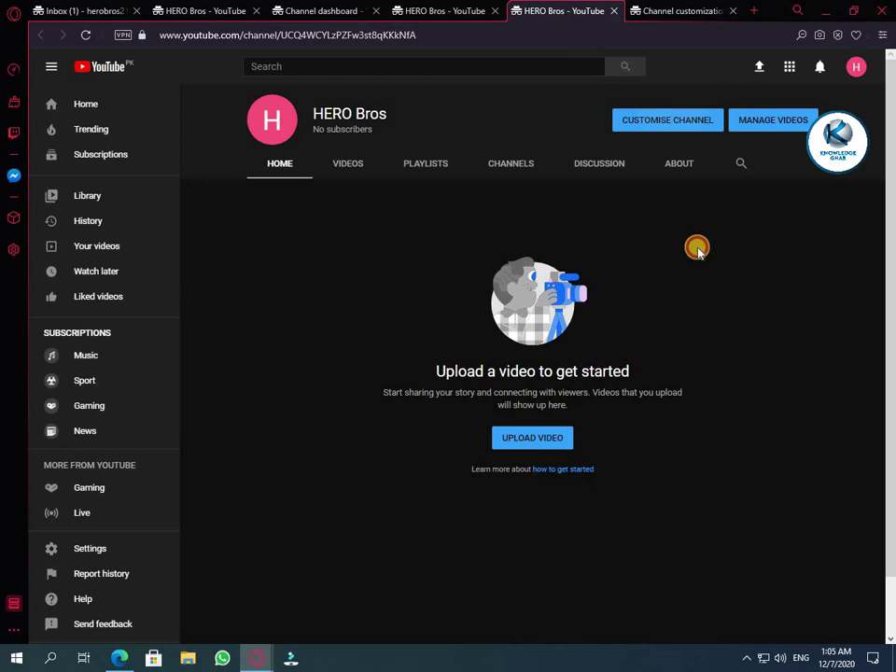
{"action": "left_click", "coordinate": [673, 170]}
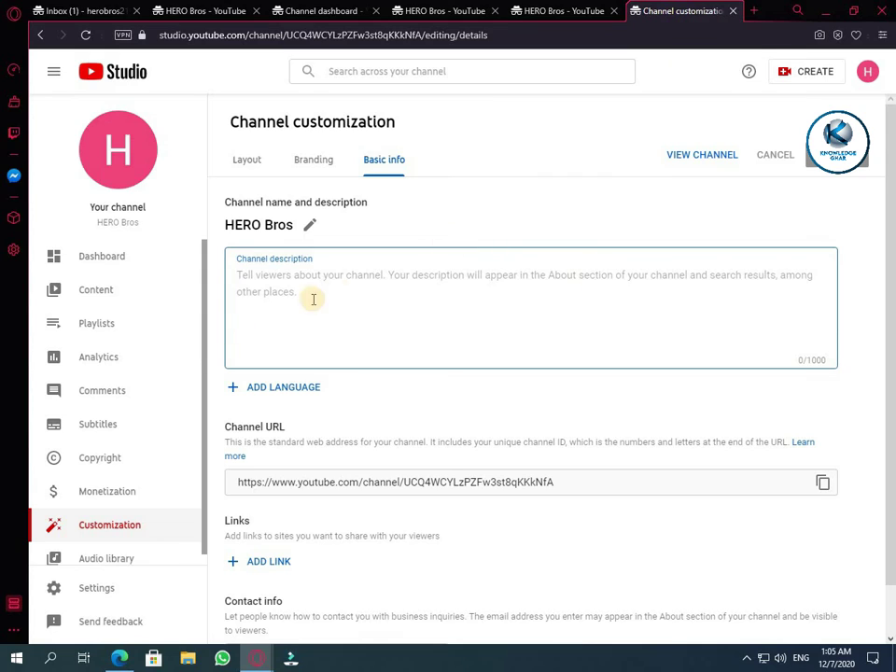
{"action": "type", "text": "cnhfgfggjyukjgkuhjloijh"}
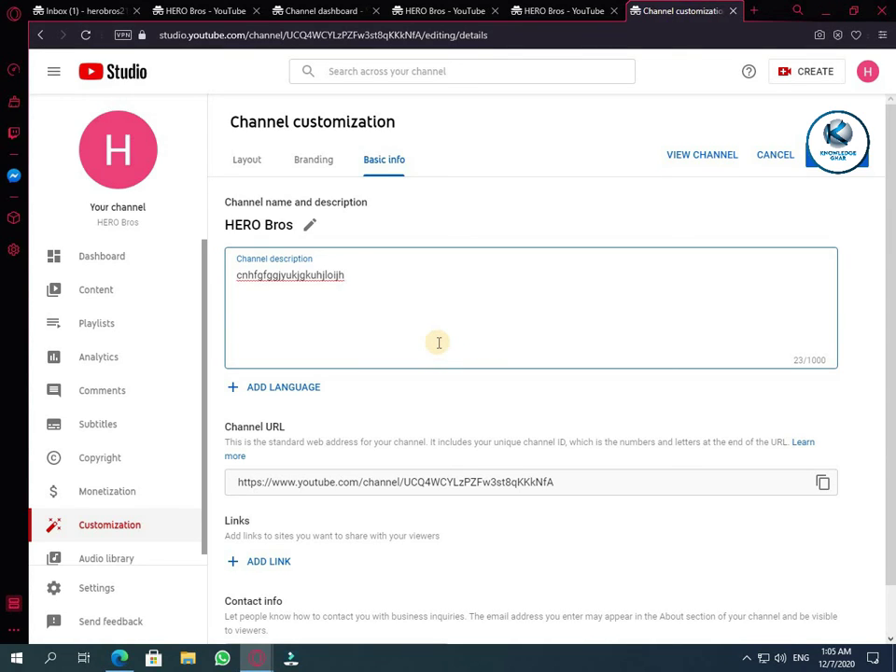
{"action": "left_click", "coordinate": [836, 155]}
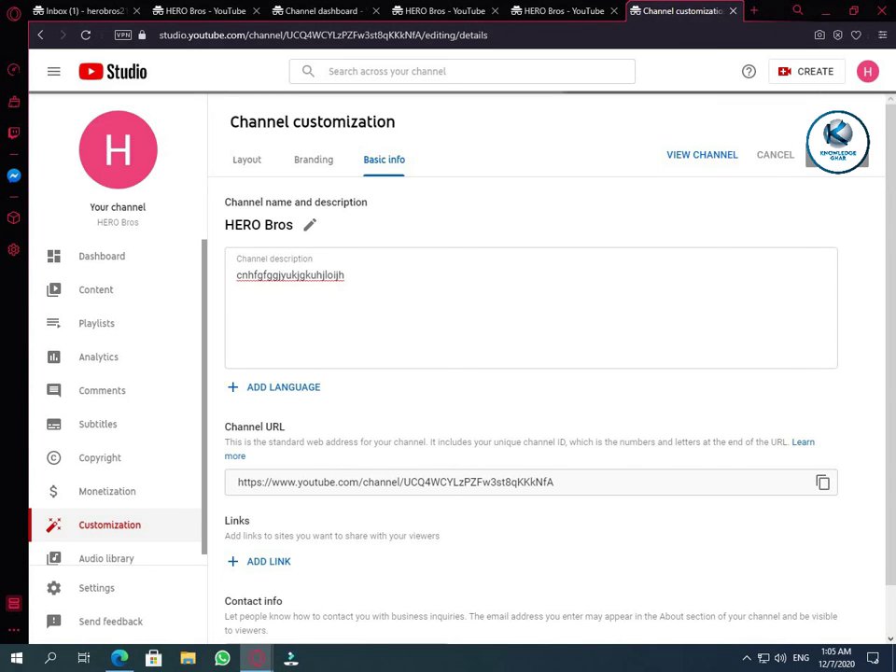
Step: Reload the channel's About page and check the new description appears
{"action": "left_click", "coordinate": [522, 10]}
{"action": "left_click", "coordinate": [91, 37]}
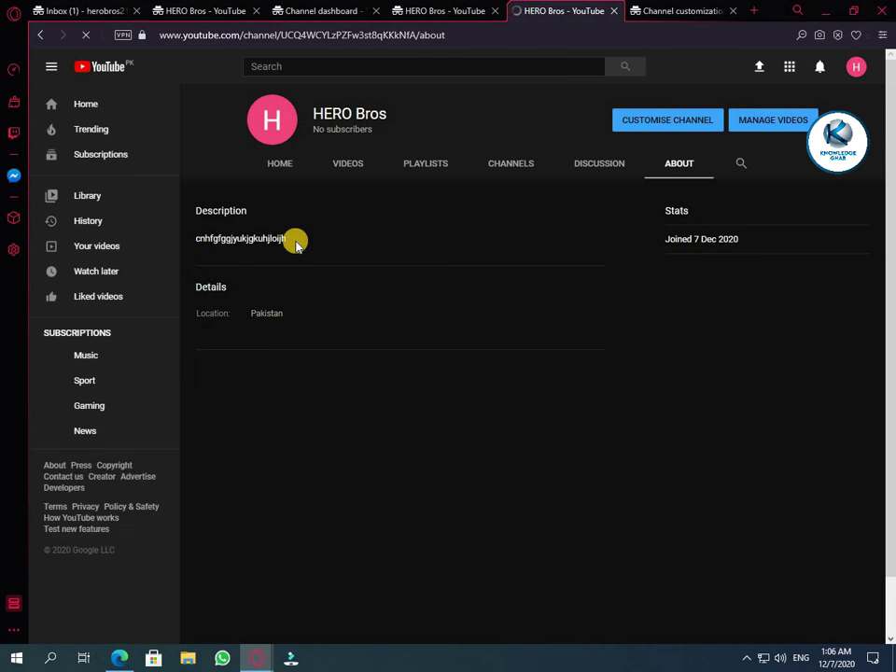
{"action": "left_click_drag", "start_coordinate": [287, 239], "coordinate": [194, 240]}
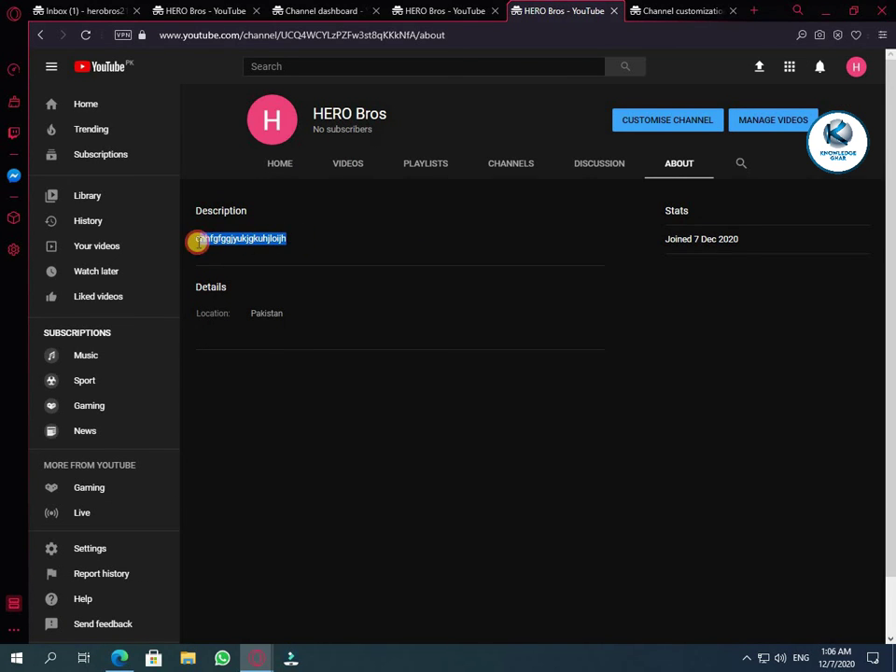
{"action": "left_click", "coordinate": [300, 240]}
{"action": "double_click", "coordinate": [220, 239]}
{"action": "left_click", "coordinate": [386, 234]}
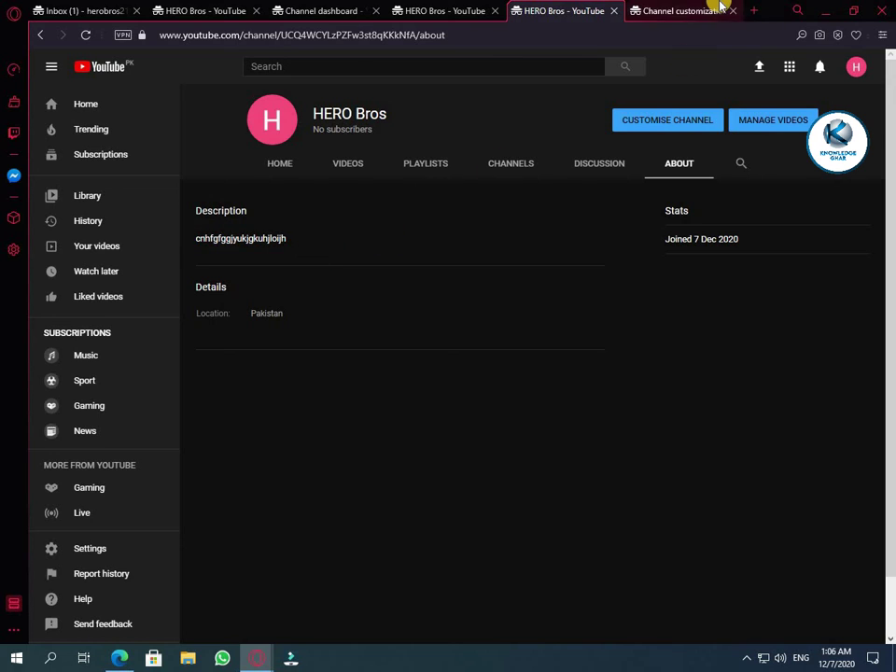
Step: Return to Studio and select the existing description text
{"action": "left_click", "coordinate": [663, 10]}
{"action": "left_click", "coordinate": [425, 286]}
{"action": "left_click_drag", "start_coordinate": [426, 285], "coordinate": [238, 286]}
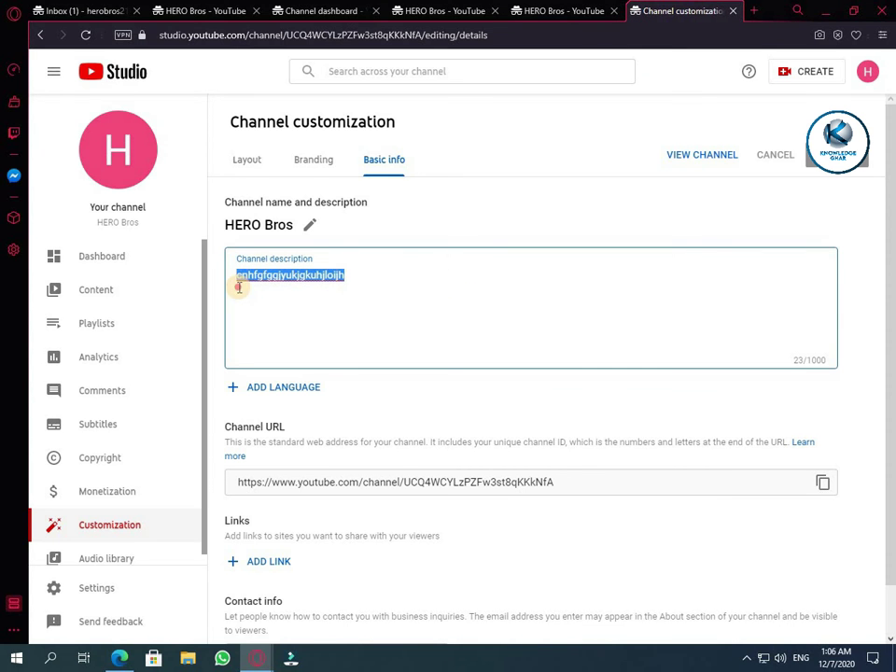
Step: Delete the whole channel description and publish the empty description
{"action": "left_click", "coordinate": [511, 306]}
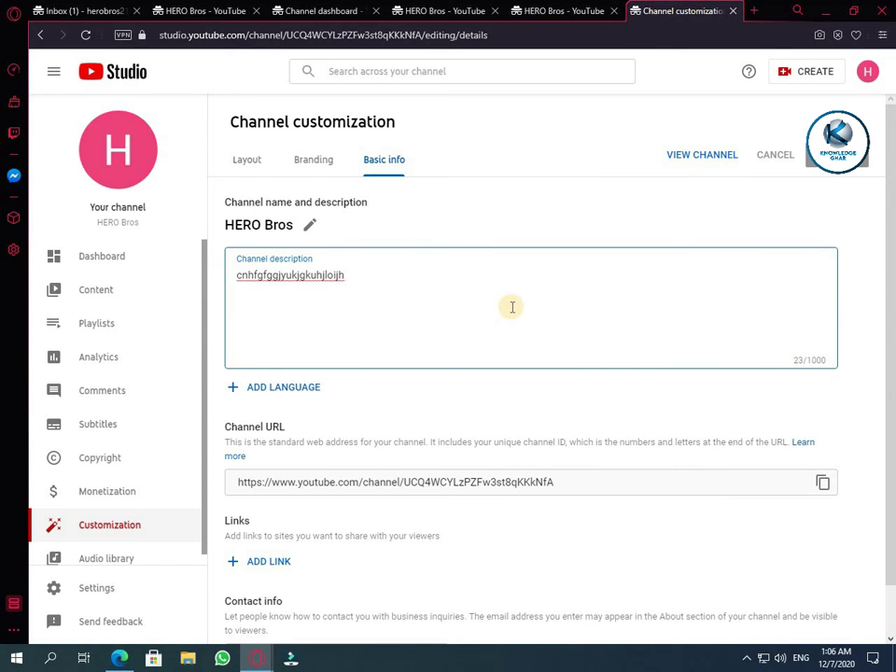
{"action": "left_click_drag", "start_coordinate": [511, 306], "coordinate": [161, 318]}
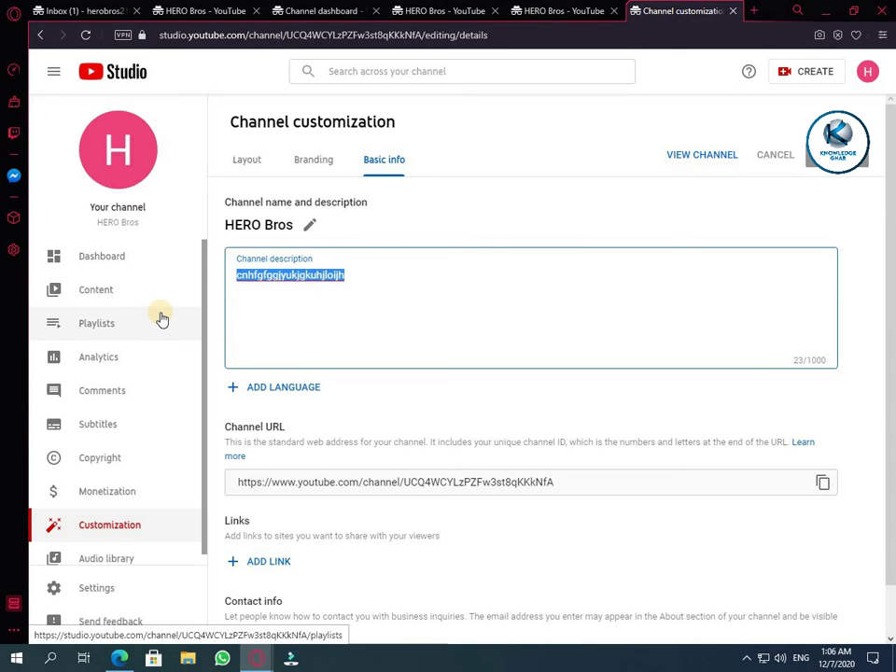
{"action": "key", "text": "BackSpace"}
{"action": "left_click", "coordinate": [560, 10]}
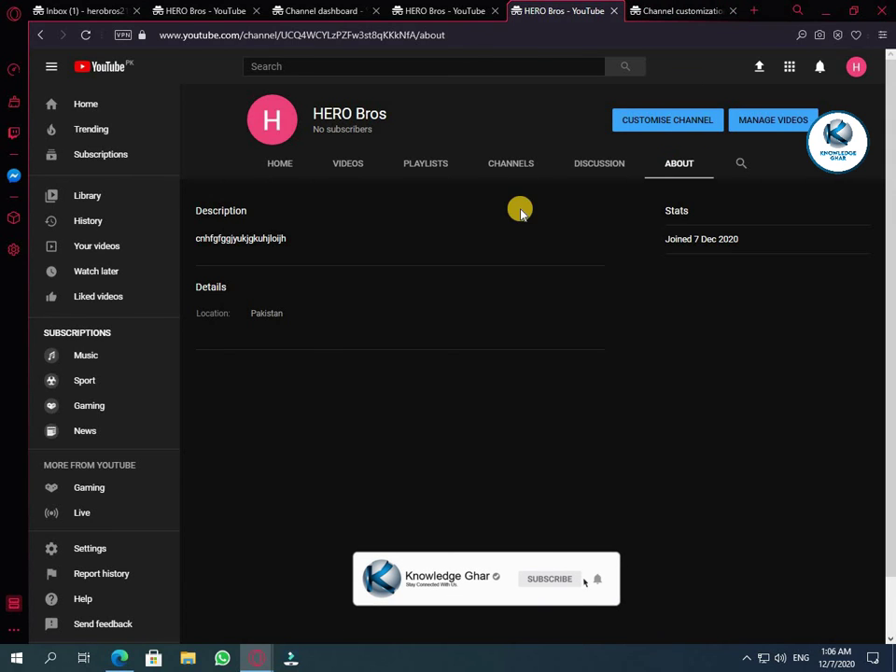
{"action": "left_click", "coordinate": [674, 9]}
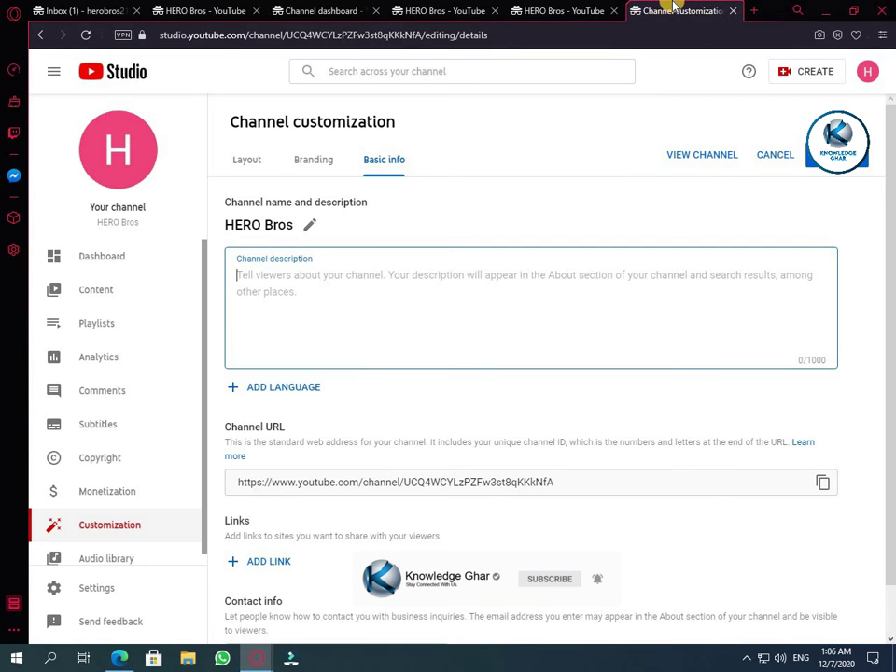
{"action": "left_click", "coordinate": [611, 403]}
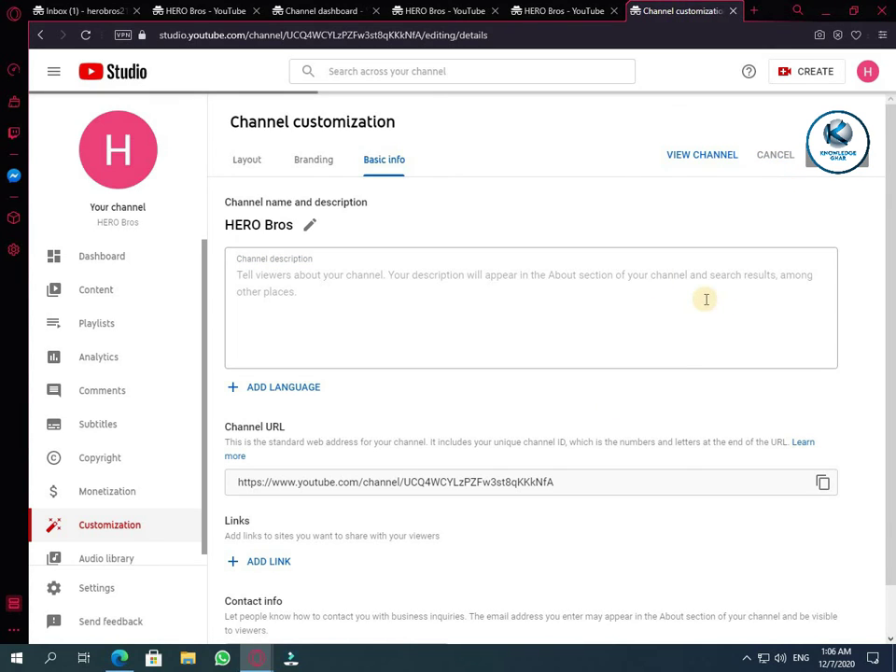
Step: Copy the channel URL from Basic info and glance at the channel's About page
{"action": "scroll", "coordinate": [292, 381], "scroll_direction": "down", "scroll_amount": 1}
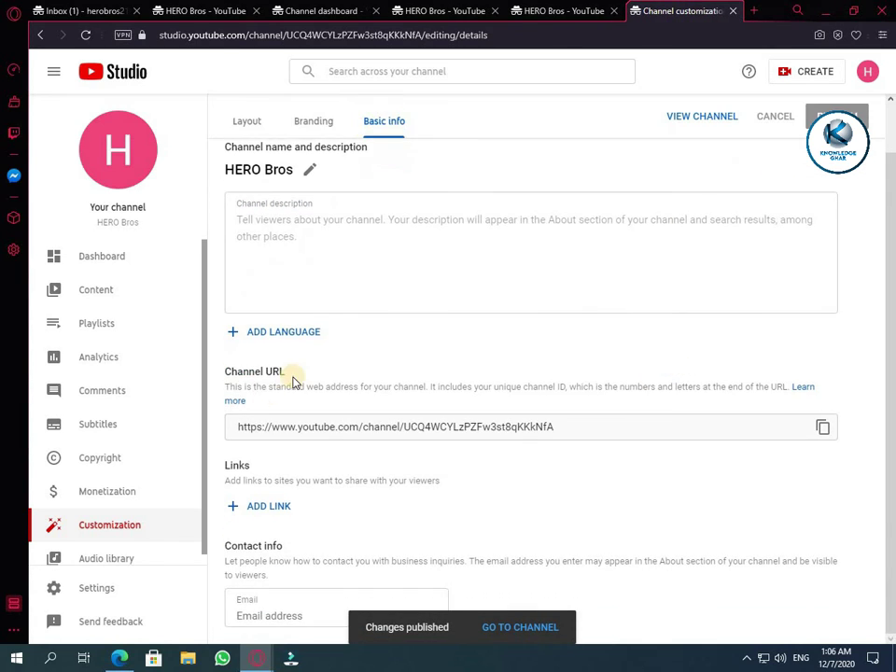
{"action": "triple_click", "coordinate": [261, 372]}
{"action": "left_click", "coordinate": [327, 372]}
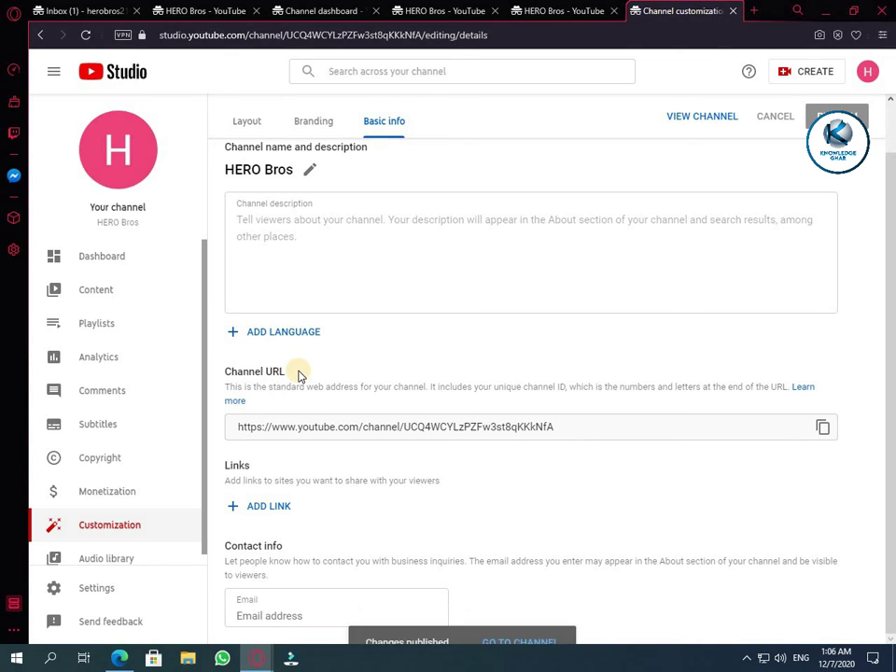
{"action": "left_click_drag", "start_coordinate": [297, 372], "coordinate": [224, 348]}
{"action": "left_click", "coordinate": [336, 373]}
{"action": "triple_click", "coordinate": [594, 429]}
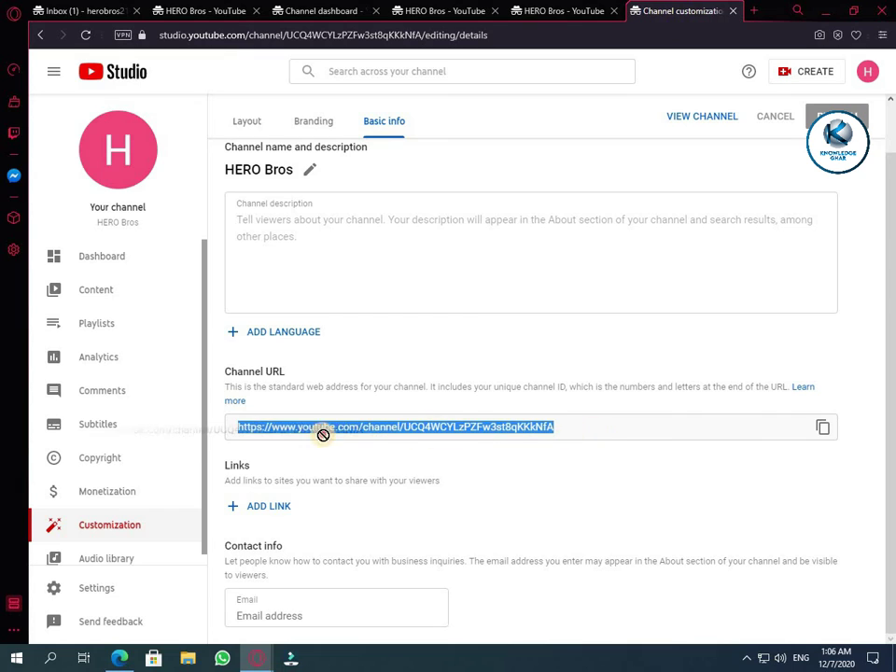
{"action": "right_click", "coordinate": [366, 433]}
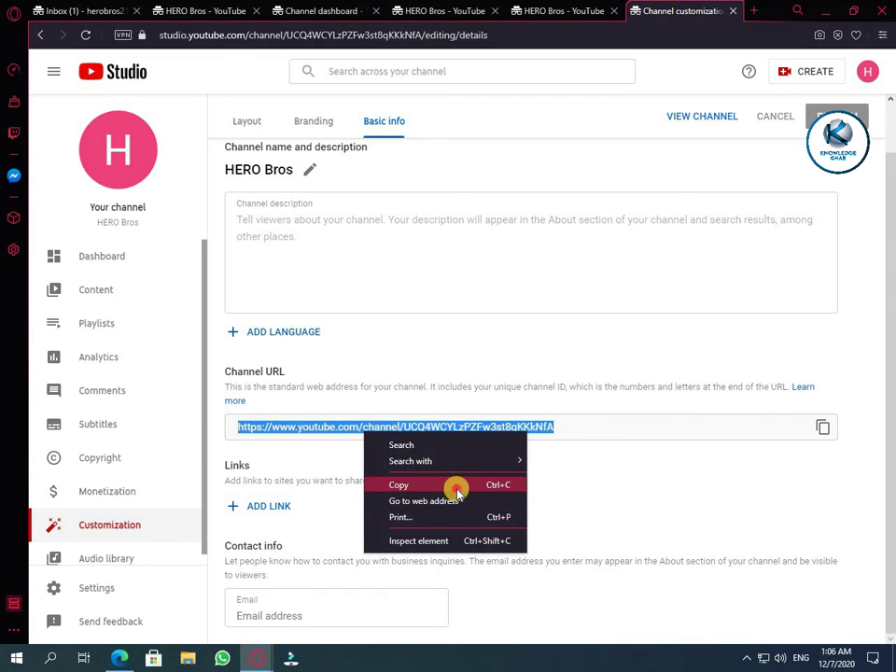
{"action": "left_click", "coordinate": [456, 485]}
{"action": "left_click", "coordinate": [231, 457]}
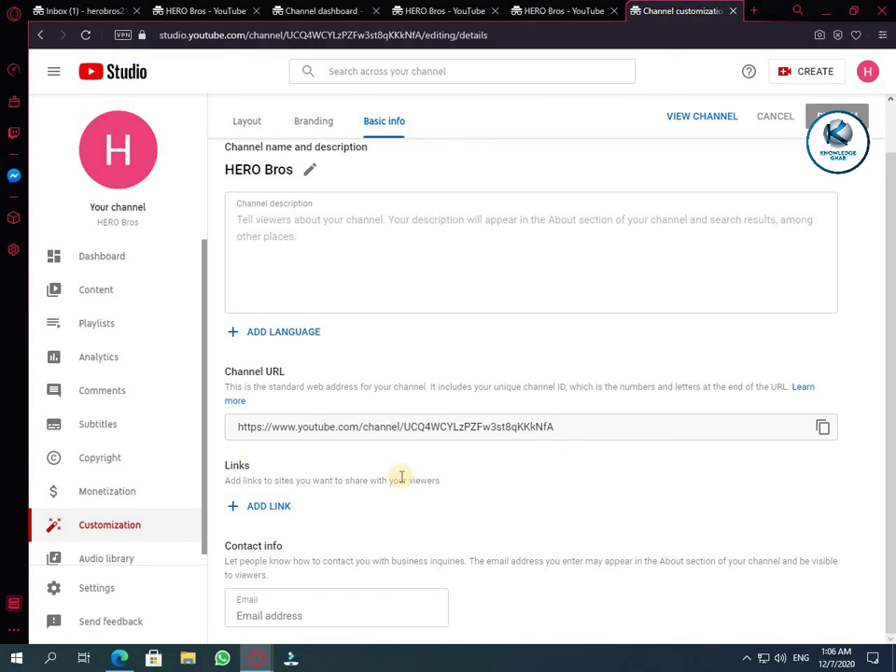
{"action": "double_click", "coordinate": [250, 469]}
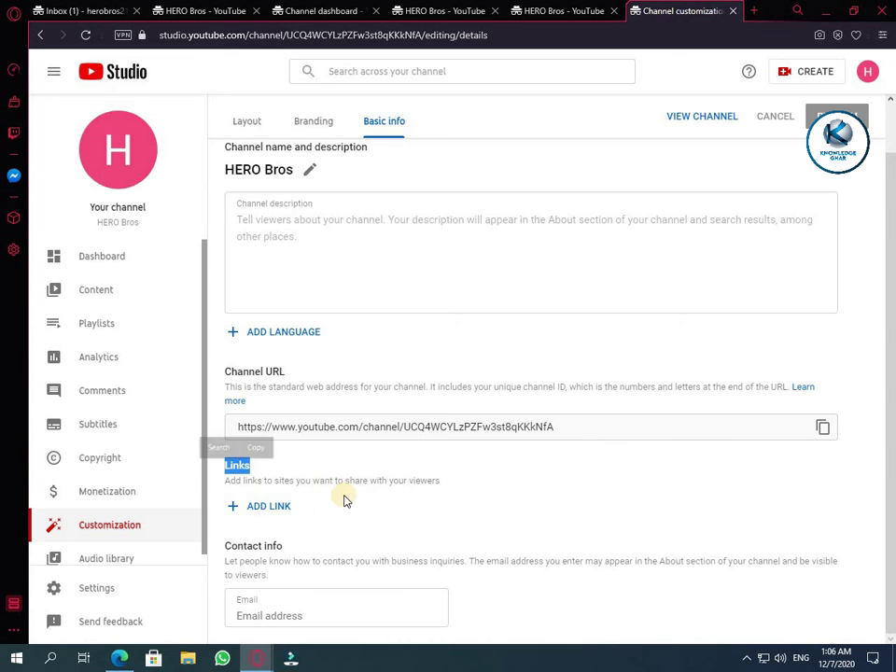
{"action": "left_click", "coordinate": [610, 5]}
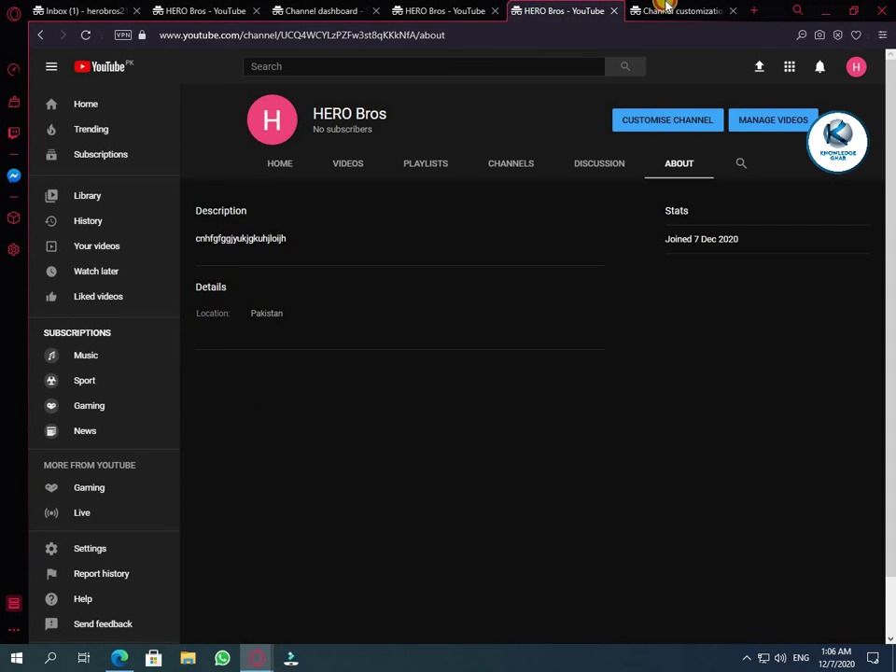
{"action": "left_click", "coordinate": [667, 8]}
Step: Add a link titled 'Facebook' pointing to the copied channel URL and publish it
{"action": "left_click", "coordinate": [260, 504]}
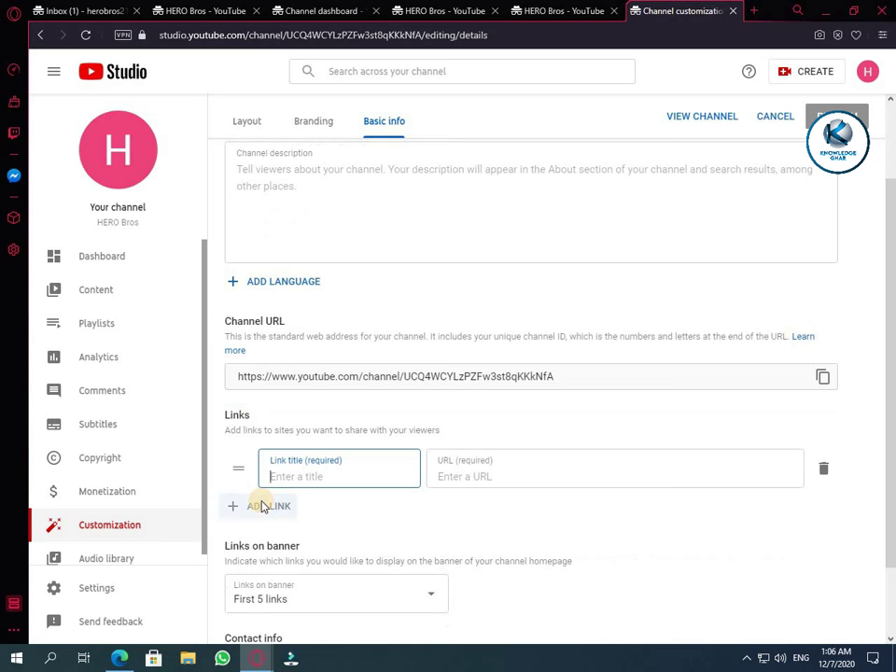
{"action": "left_click", "coordinate": [344, 472]}
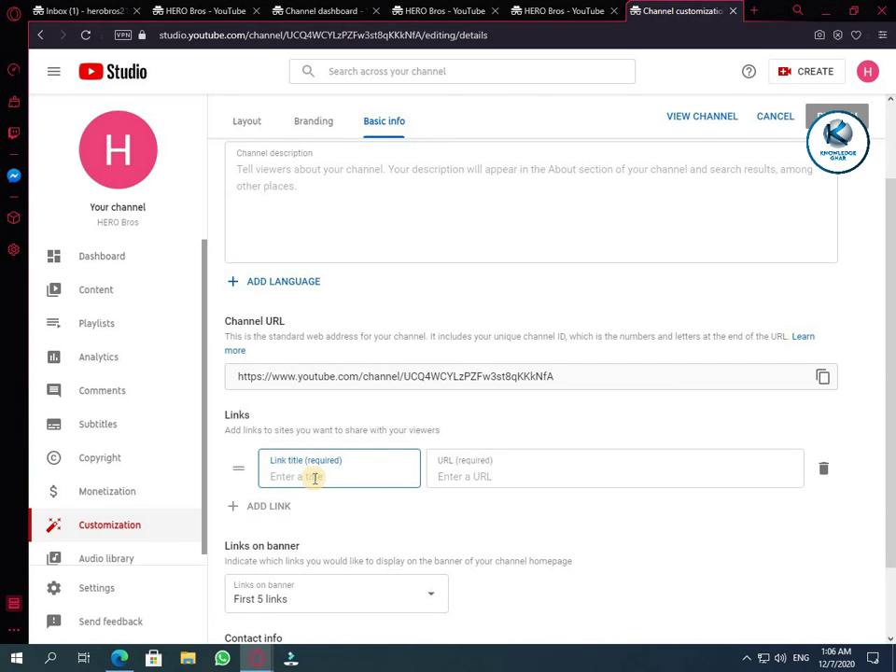
{"action": "left_click", "coordinate": [394, 373]}
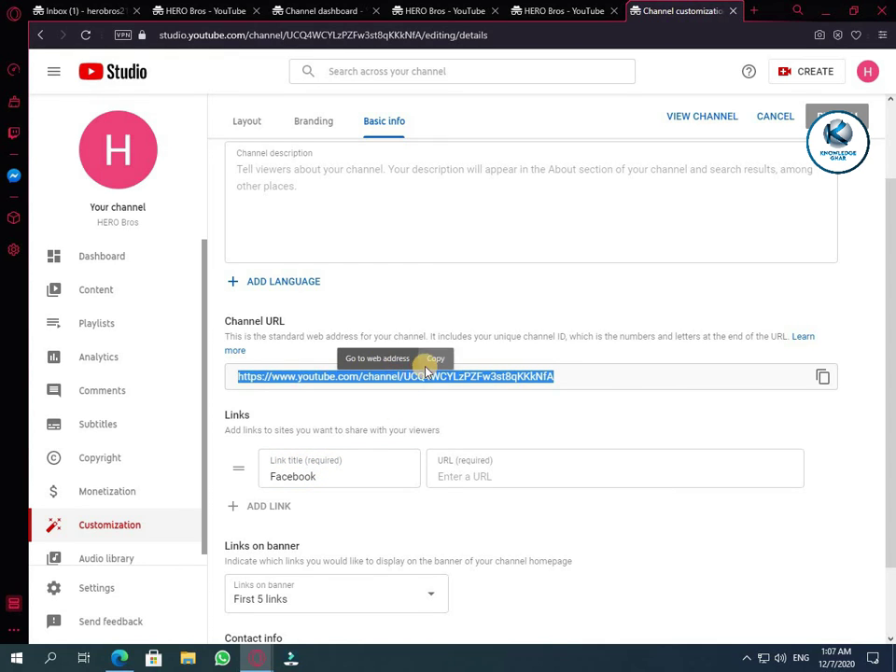
{"action": "left_click", "coordinate": [429, 362]}
{"action": "right_click", "coordinate": [479, 471]}
{"action": "left_click", "coordinate": [535, 359]}
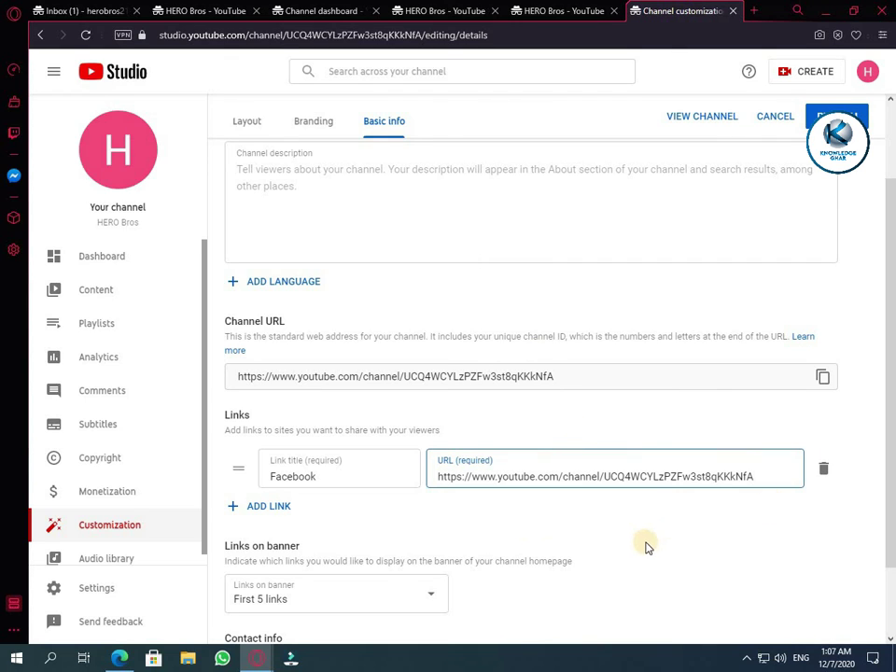
{"action": "left_click", "coordinate": [706, 534]}
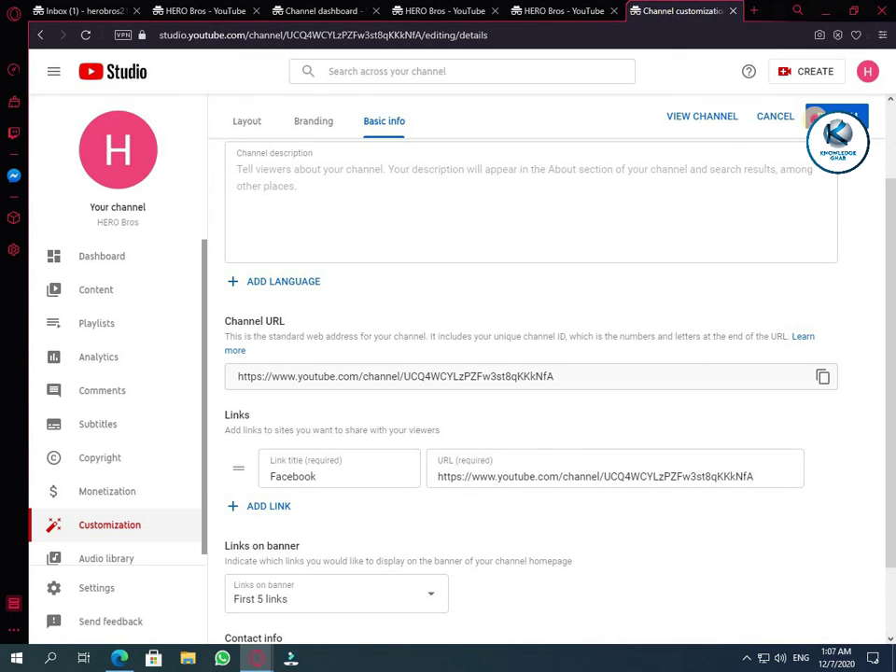
{"action": "left_click", "coordinate": [822, 116]}
Step: Check the Facebook link on the reloaded About page, follow it, then return to Studio
{"action": "left_click", "coordinate": [560, 10]}
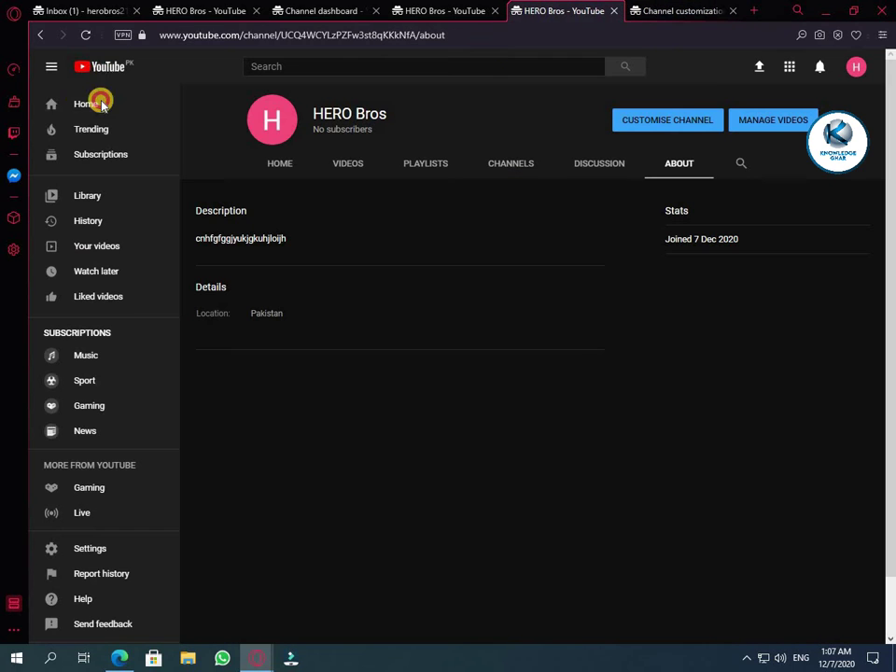
{"action": "left_click", "coordinate": [85, 34]}
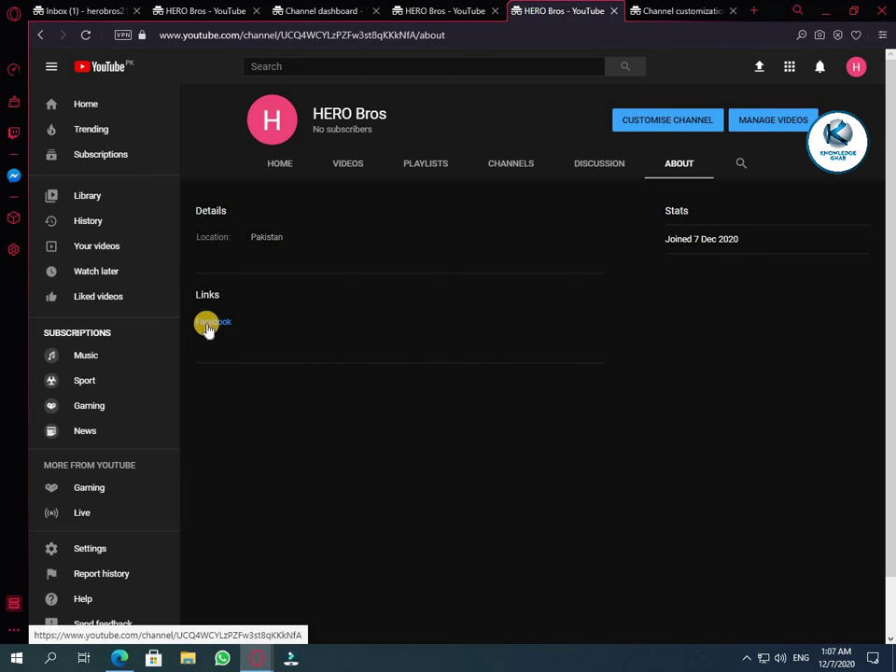
{"action": "left_click", "coordinate": [214, 324]}
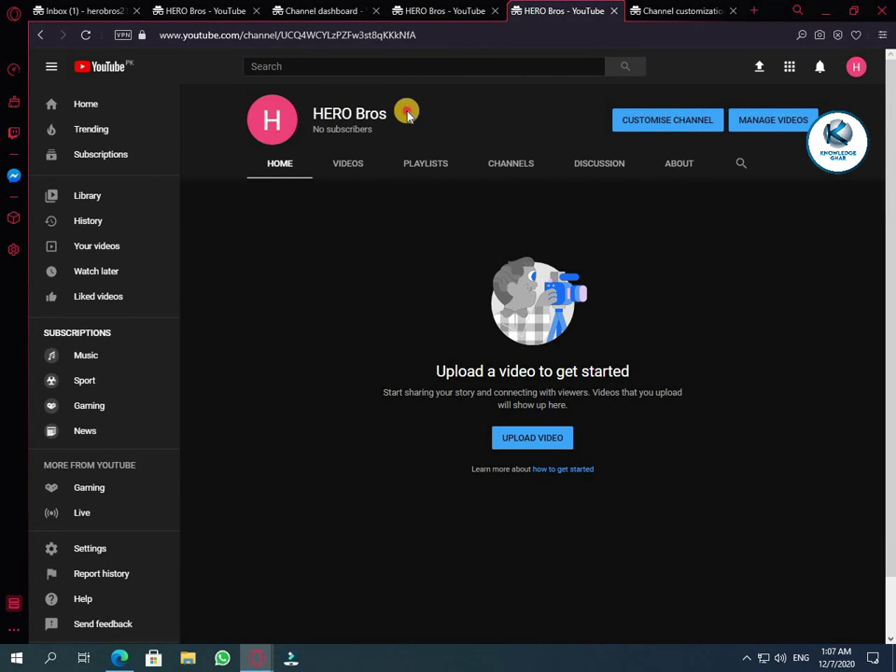
{"action": "left_click_drag", "start_coordinate": [406, 110], "coordinate": [314, 114]}
{"action": "left_click", "coordinate": [579, 174]}
{"action": "left_click", "coordinate": [685, 166]}
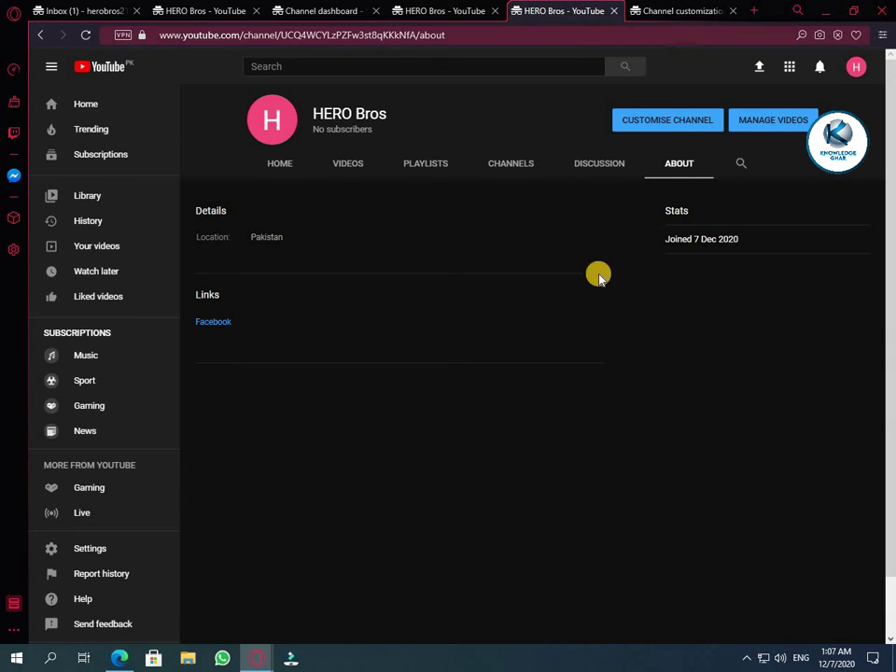
{"action": "left_click_drag", "start_coordinate": [218, 323], "coordinate": [326, 347]}
{"action": "left_click", "coordinate": [377, 324]}
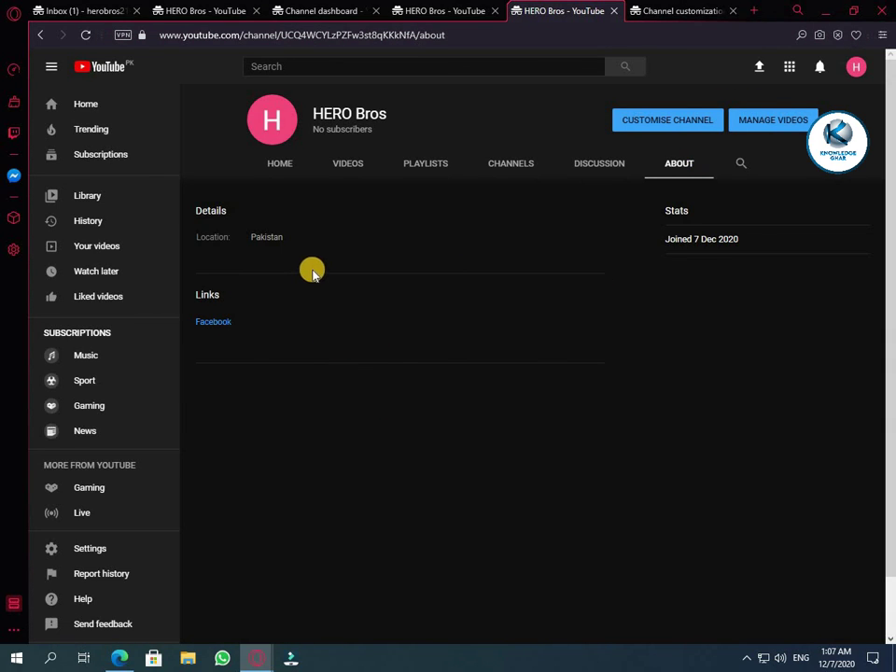
{"action": "left_click", "coordinate": [631, 9]}
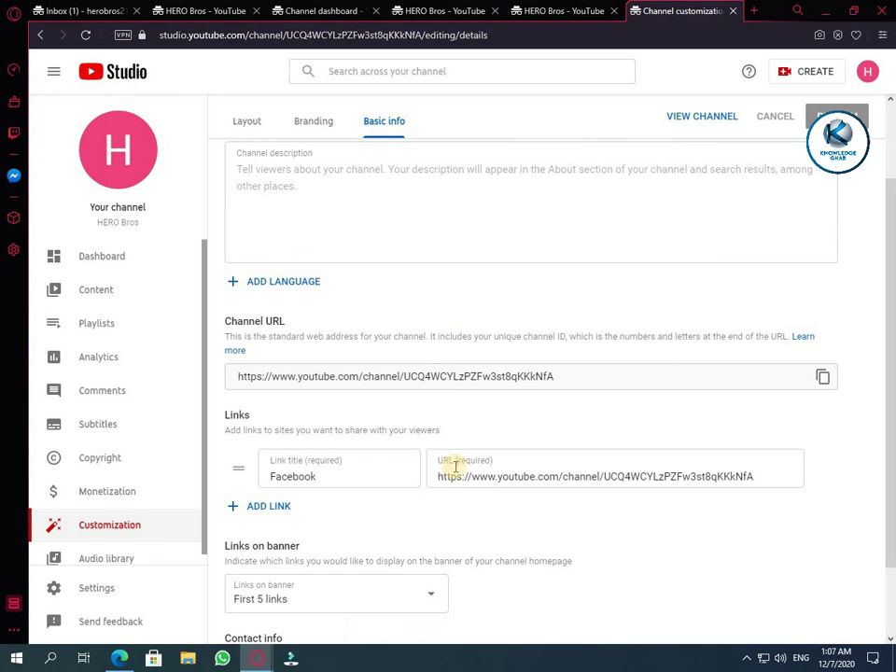
Step: Delete the Facebook link from Basic info and switch to the Branding section
{"action": "scroll", "coordinate": [450, 462], "scroll_direction": "down", "scroll_amount": 2}
{"action": "scroll", "coordinate": [457, 509], "scroll_direction": "up", "scroll_amount": 1}
{"action": "scroll", "coordinate": [467, 521], "scroll_direction": "down", "scroll_amount": 1}
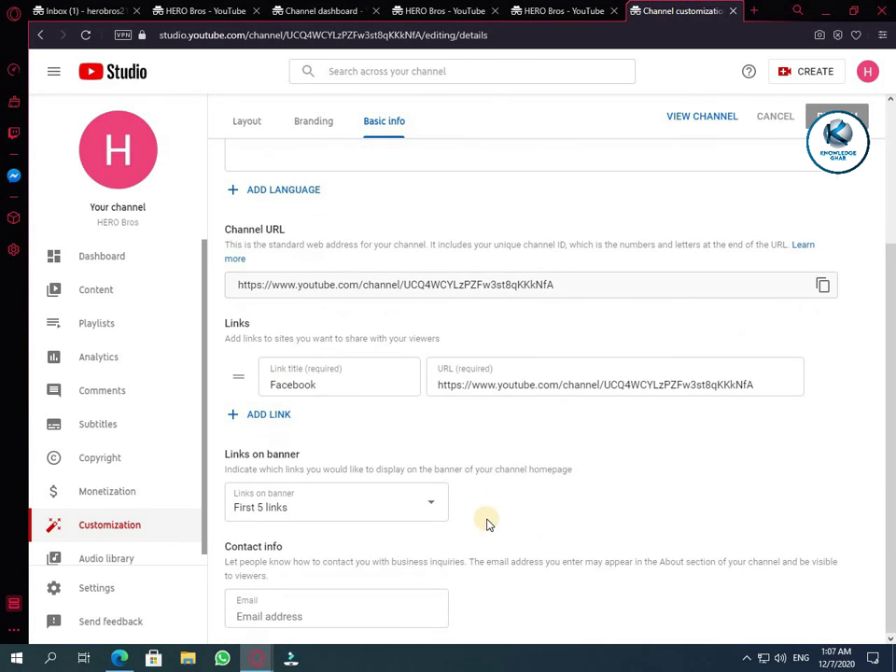
{"action": "mouse_move", "coordinate": [786, 379]}
{"action": "left_click", "coordinate": [825, 381]}
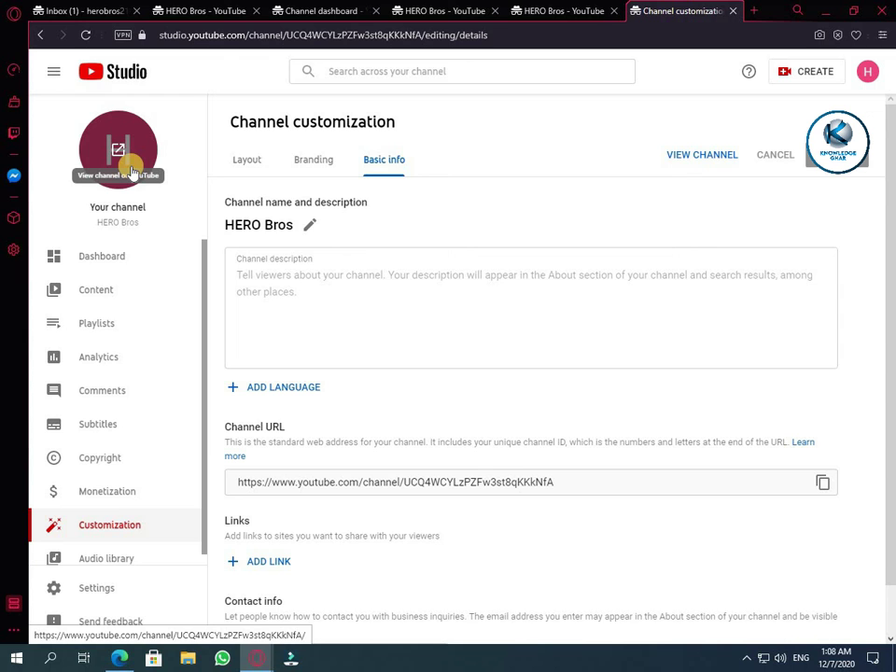
{"action": "left_click", "coordinate": [326, 163]}
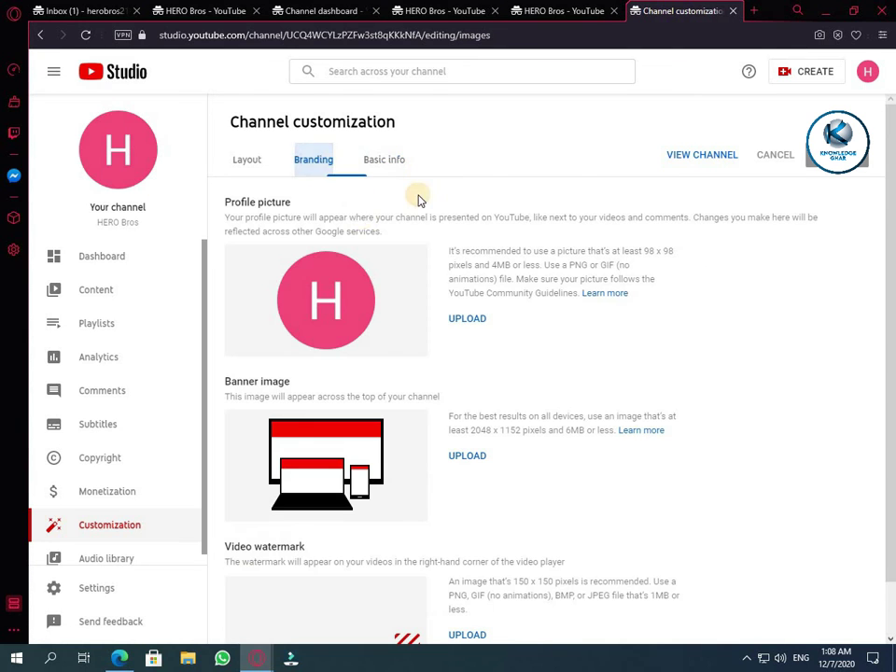
Step: Upload the pink-purple TP logo PNG as the profile picture, then reload the channel's About page
{"action": "left_click", "coordinate": [475, 315]}
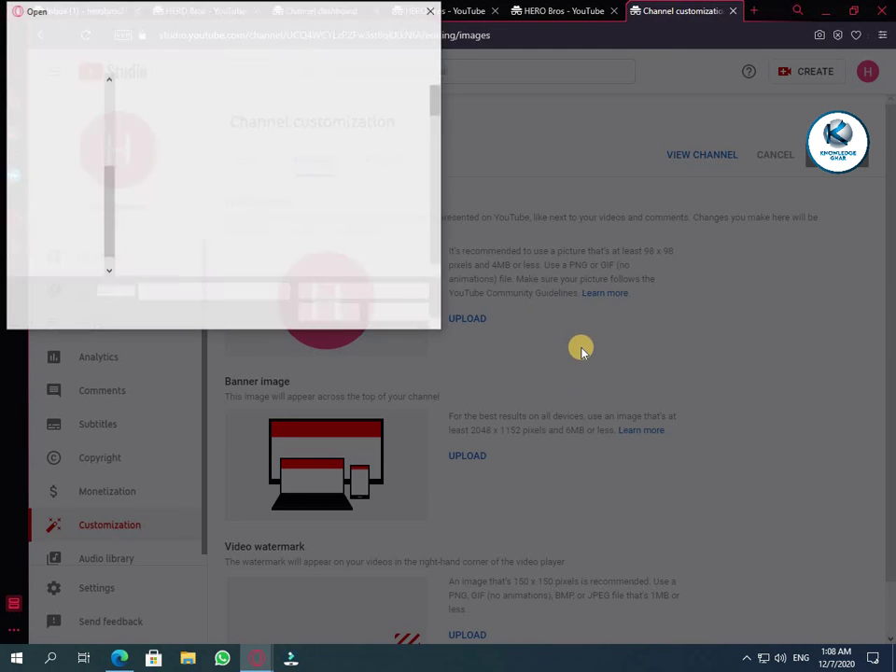
{"action": "scroll", "coordinate": [404, 206], "scroll_direction": "down", "scroll_amount": 5}
{"action": "double_click", "coordinate": [390, 149]}
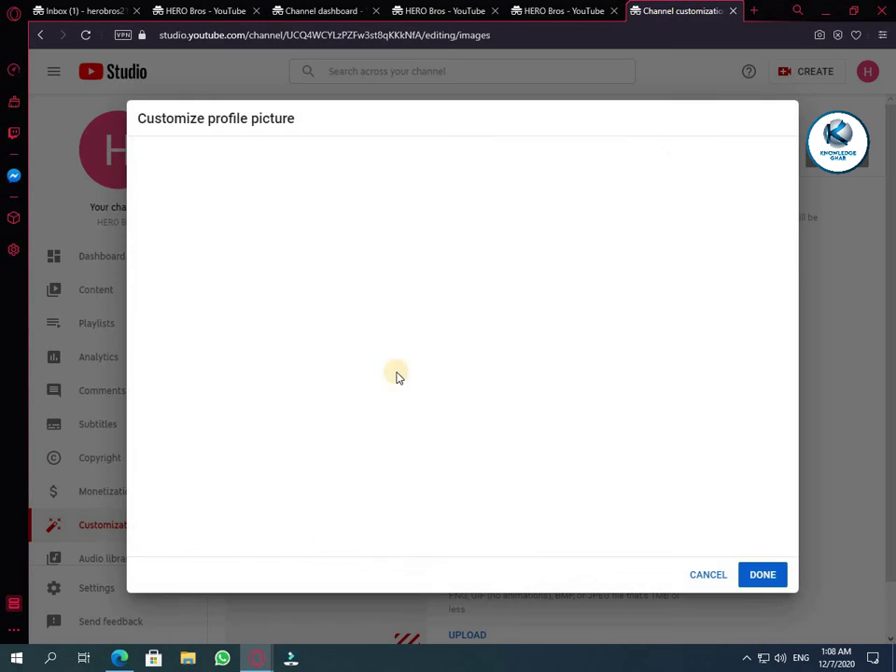
{"action": "left_click", "coordinate": [763, 574]}
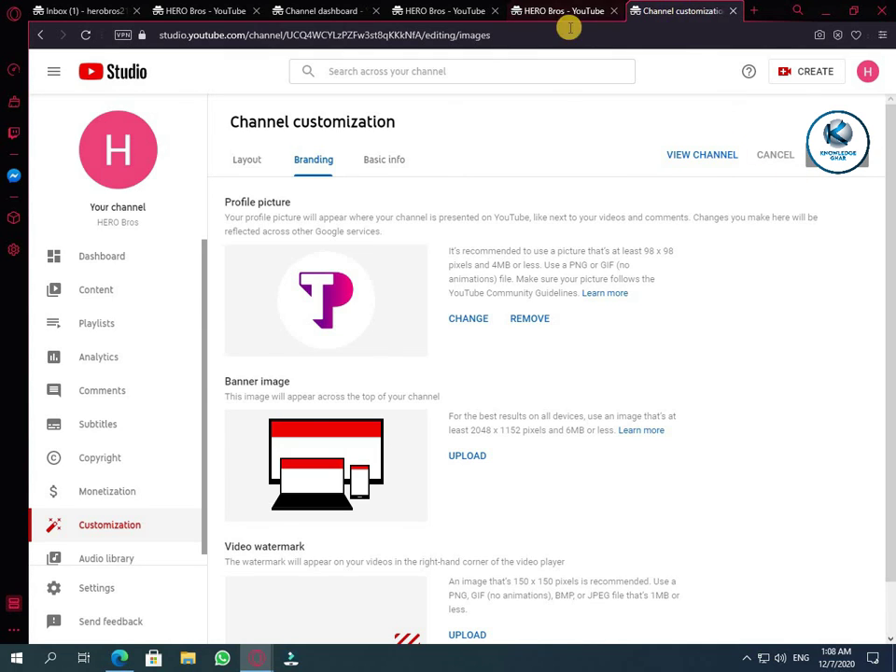
{"action": "left_click", "coordinate": [564, 11]}
{"action": "left_click", "coordinate": [85, 35]}
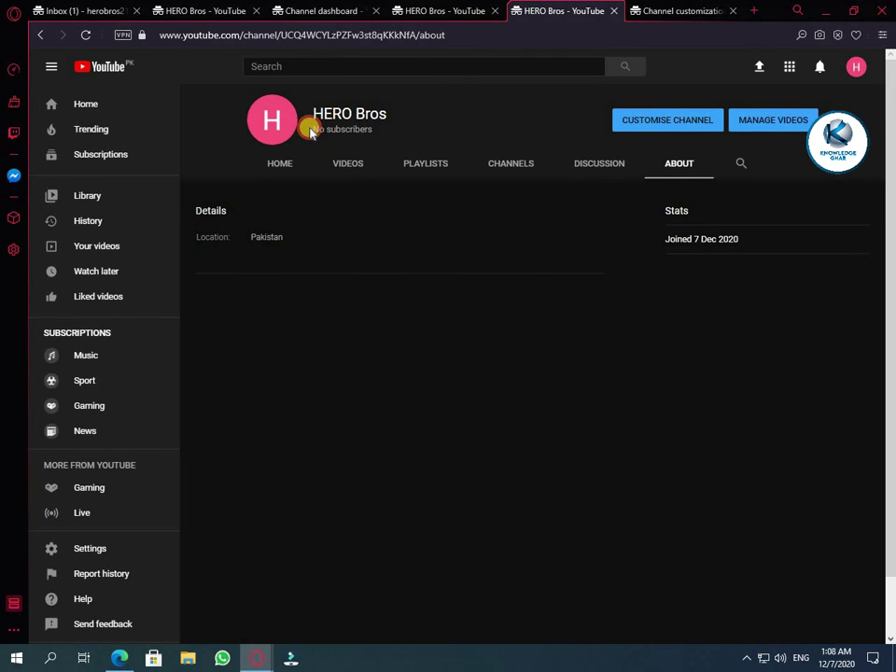
Step: Clear a stray text selection and return to the channel customization tab
{"action": "triple_click", "coordinate": [316, 110]}
{"action": "left_click", "coordinate": [464, 126]}
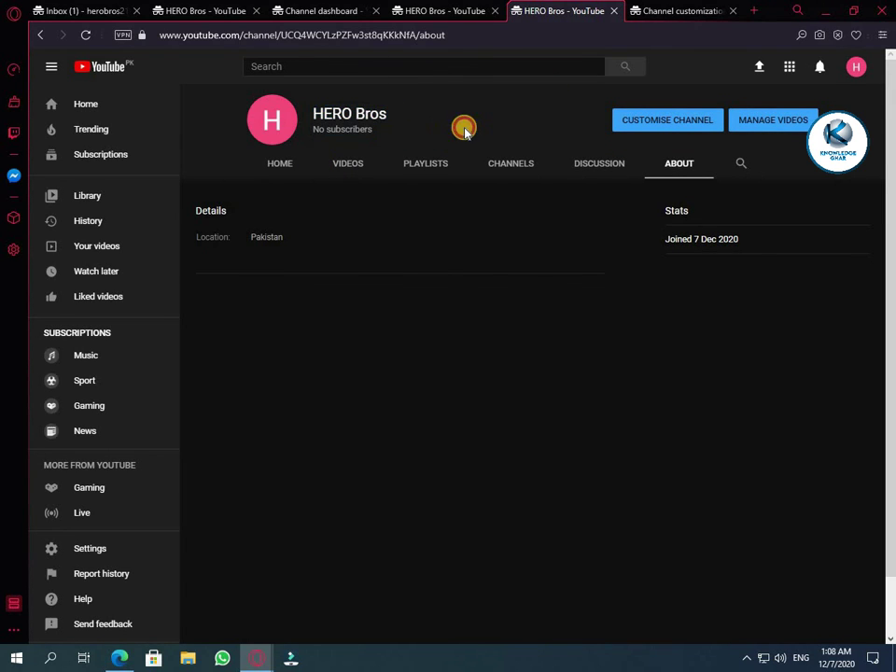
{"action": "left_click", "coordinate": [722, 8]}
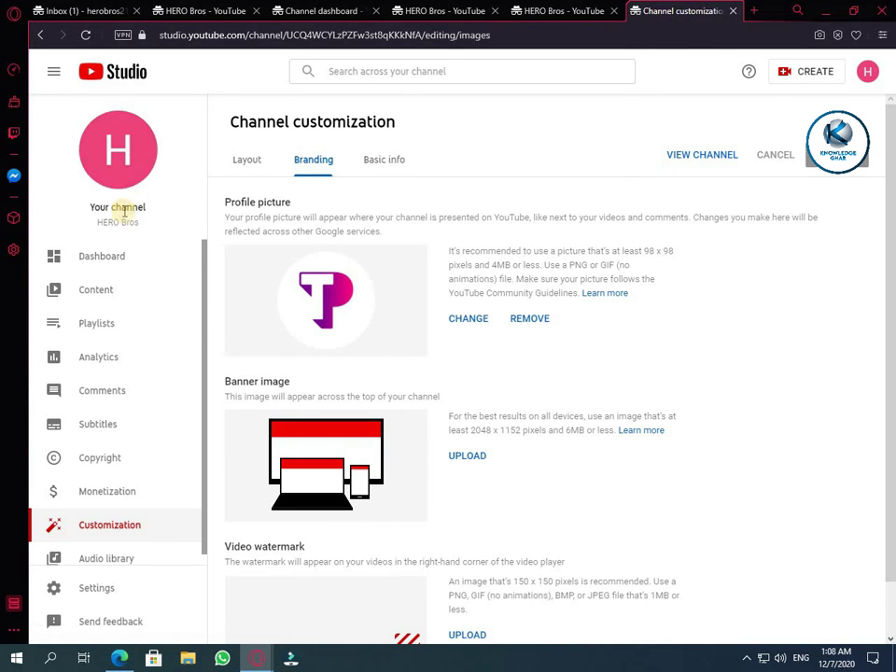
Step: Open and reload the Studio dashboard, then go back to the HERO Bros About page
{"action": "left_click", "coordinate": [117, 78]}
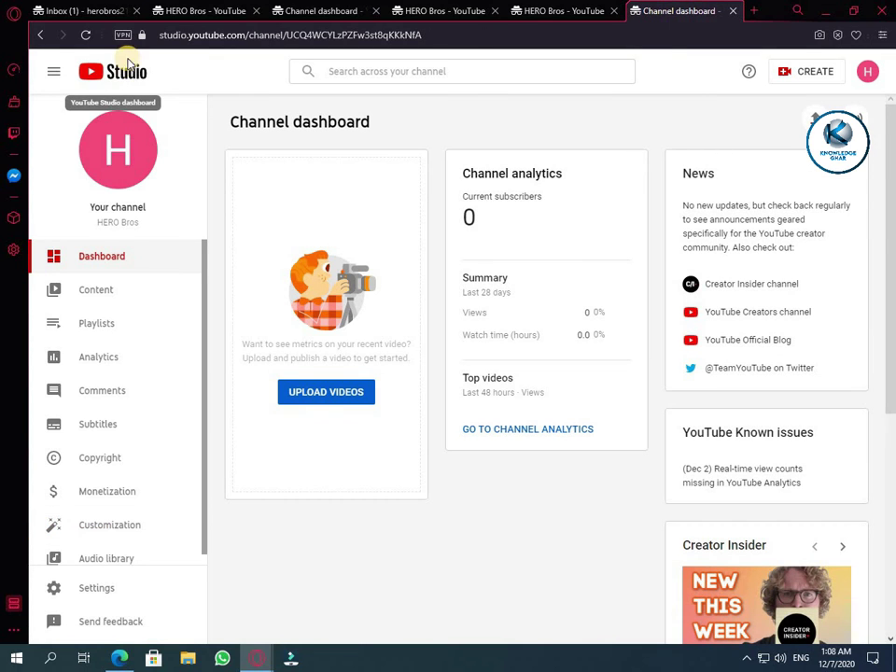
{"action": "left_click", "coordinate": [134, 76]}
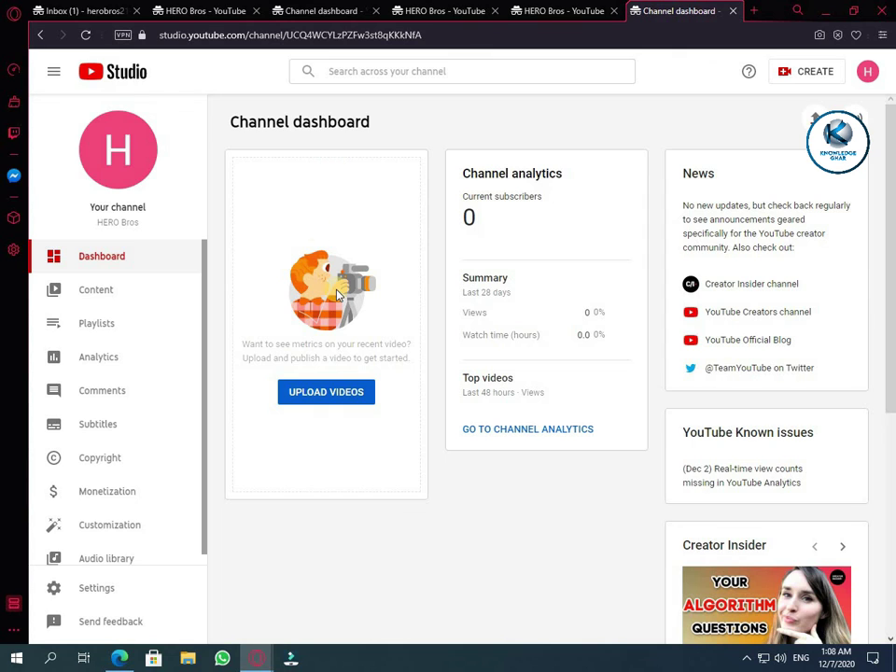
{"action": "left_click", "coordinate": [565, 10]}
{"action": "left_click", "coordinate": [854, 69]}
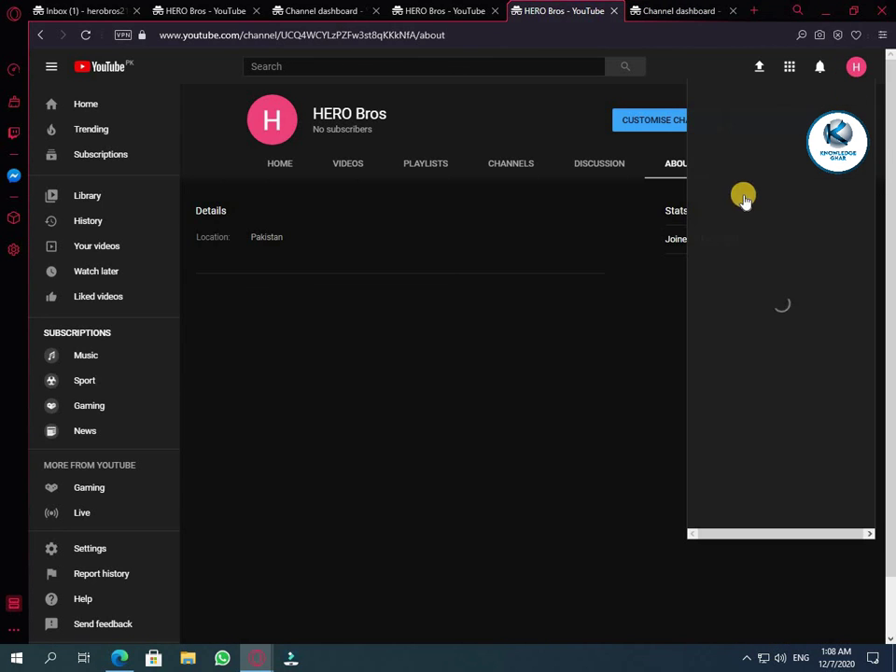
{"action": "left_click", "coordinate": [575, 206]}
Step: Close the old dashboard tab and remove the TP profile picture under Branding
{"action": "left_click", "coordinate": [656, 115]}
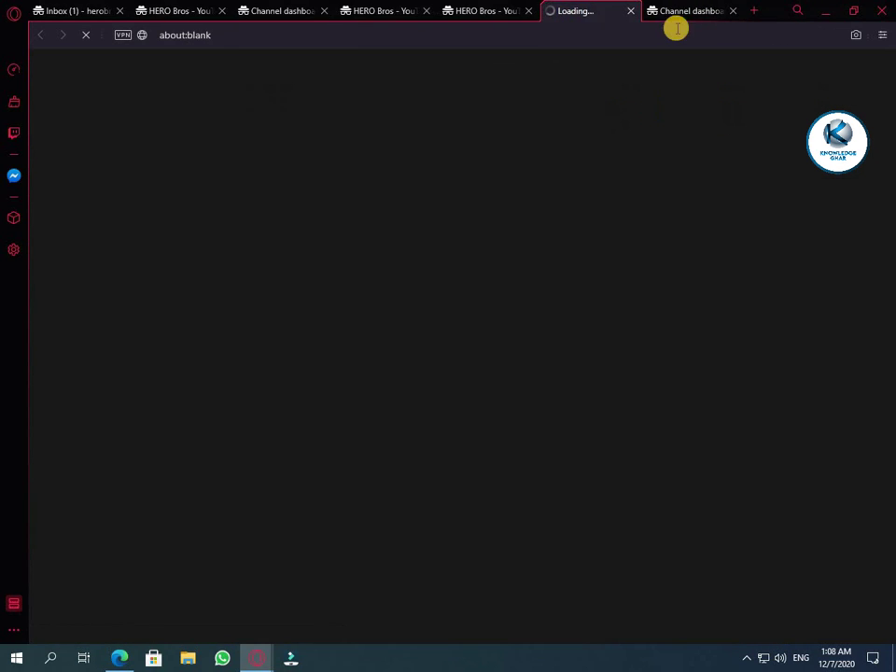
{"action": "left_click", "coordinate": [731, 12]}
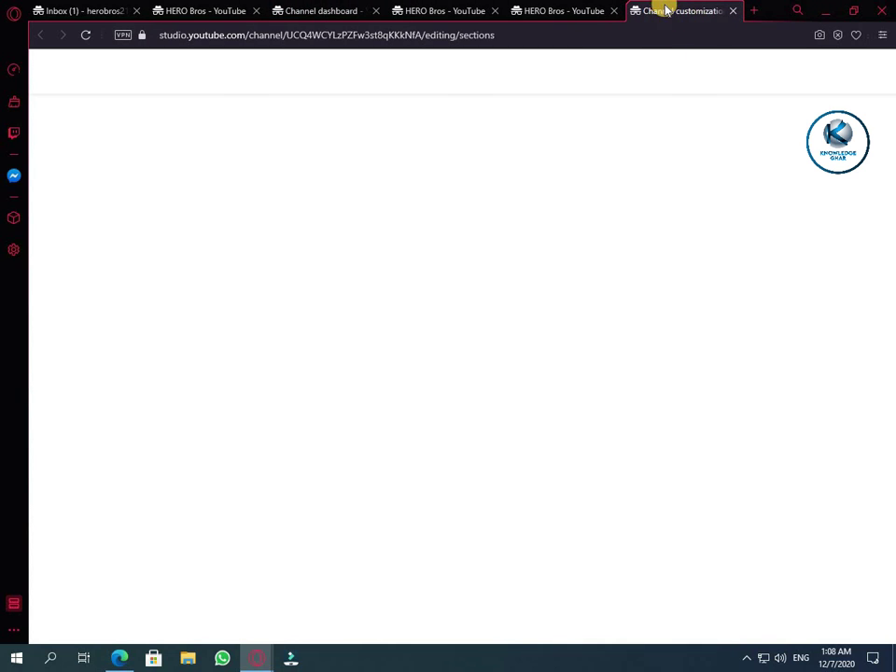
{"action": "left_click", "coordinate": [326, 161]}
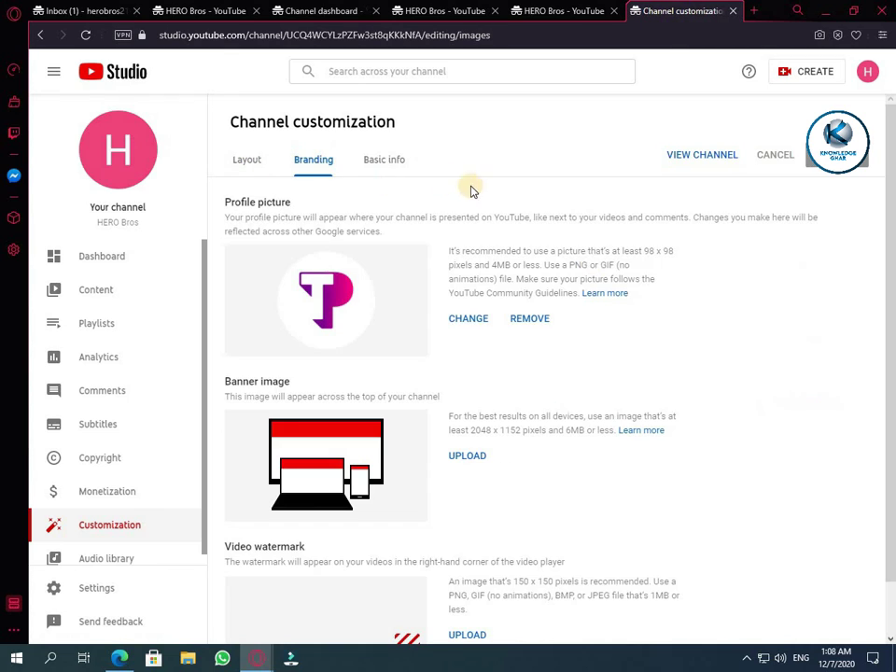
{"action": "left_click", "coordinate": [528, 319]}
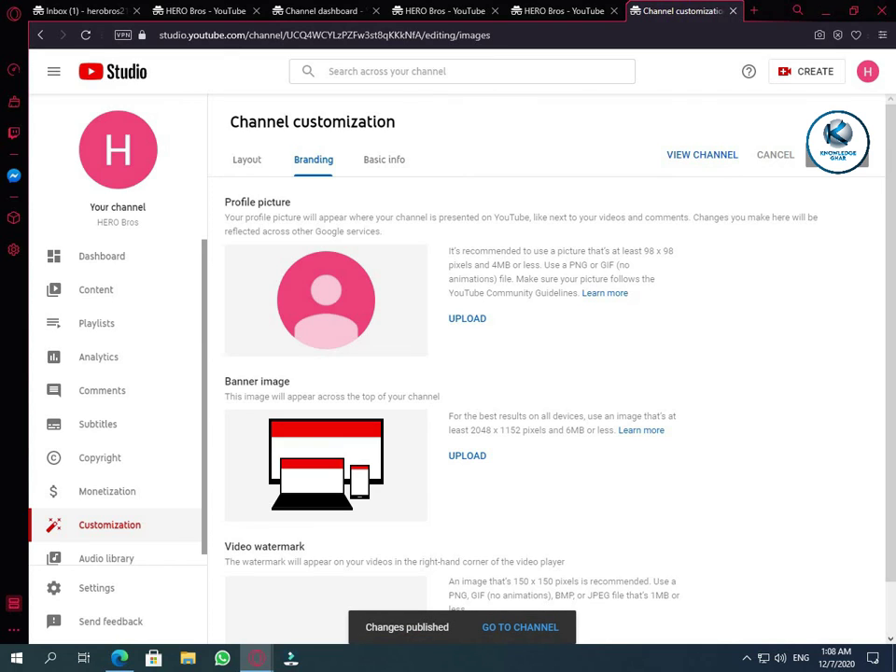
{"action": "scroll", "coordinate": [670, 348], "scroll_direction": "down", "scroll_amount": 1}
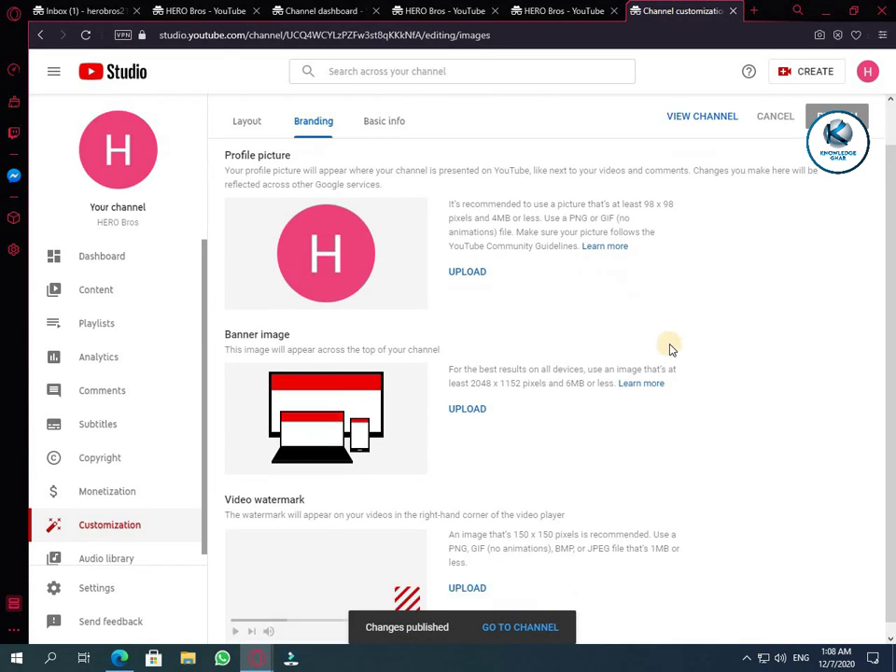
{"action": "left_click", "coordinate": [158, 389]}
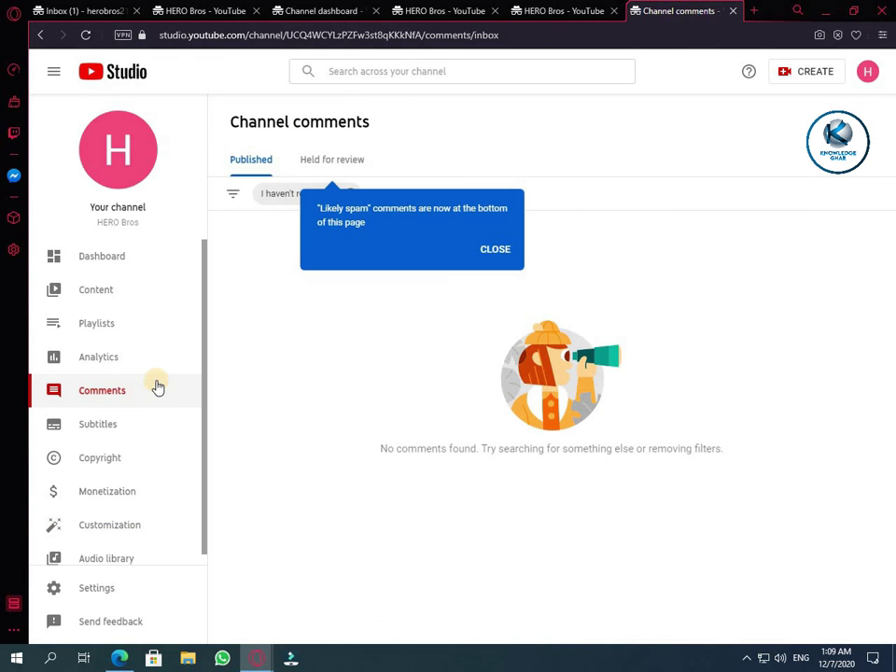
Step: Look through the channel comments (Held for review, Published) and the Copyright page
{"action": "left_click", "coordinate": [492, 248]}
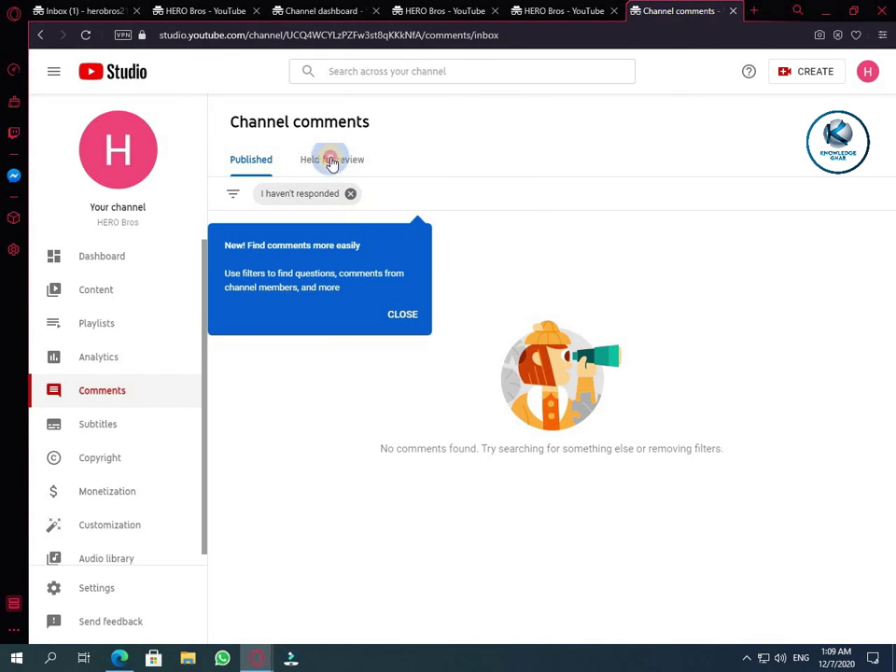
{"action": "left_click", "coordinate": [330, 163]}
{"action": "left_click", "coordinate": [251, 160]}
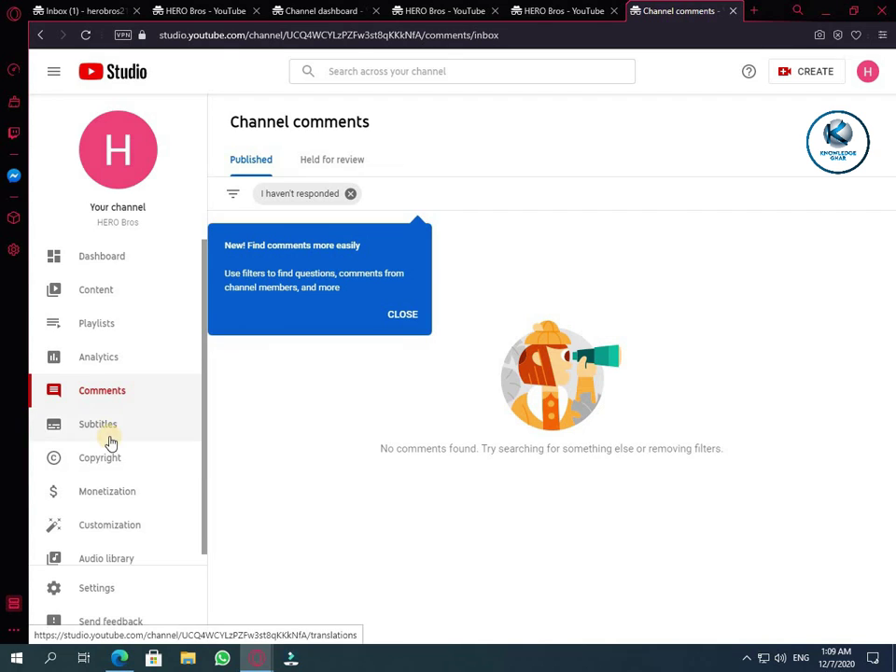
{"action": "scroll", "coordinate": [117, 448], "scroll_direction": "down", "scroll_amount": 1}
{"action": "left_click", "coordinate": [124, 452]}
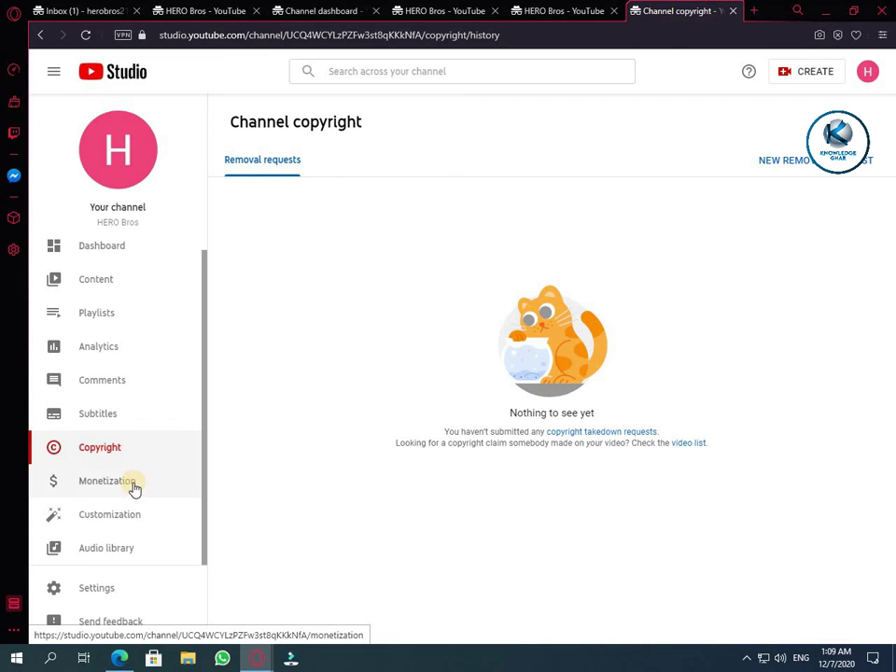
{"action": "scroll", "coordinate": [175, 495], "scroll_direction": "up", "scroll_amount": 1}
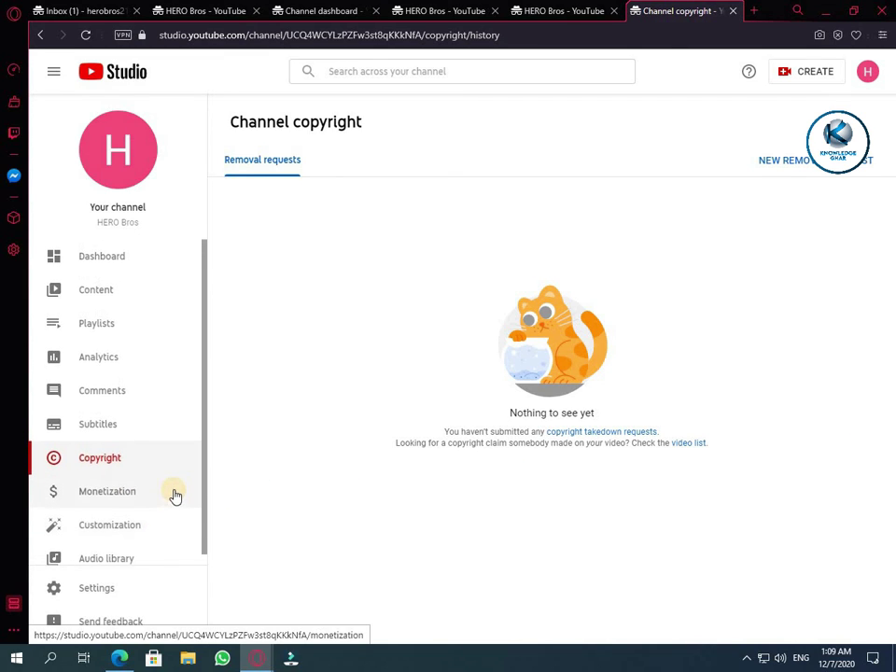
{"action": "scroll", "coordinate": [176, 513], "scroll_direction": "down", "scroll_amount": 1}
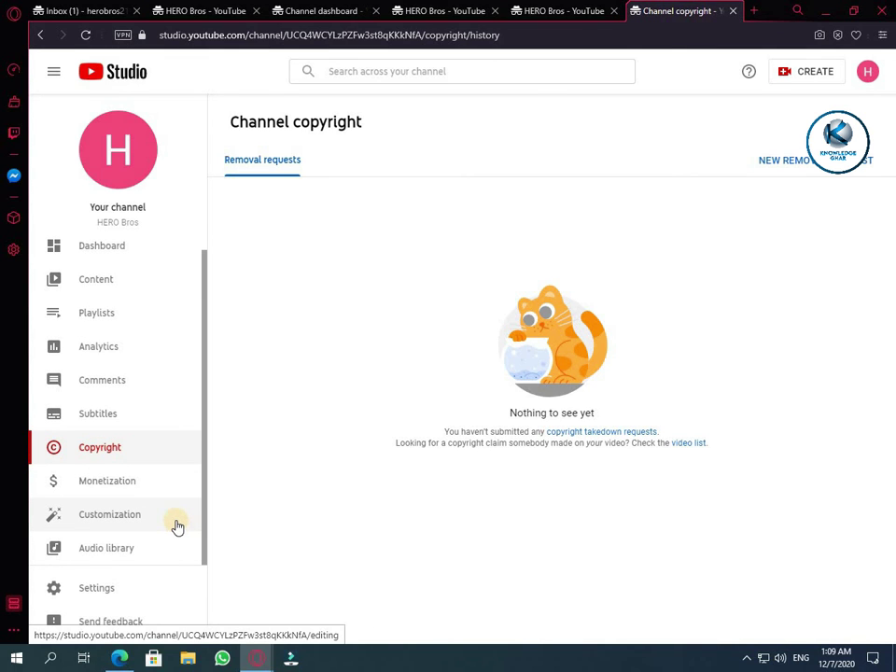
Step: Revisit channel customization's Branding and Basic info sections, then open the Audio library
{"action": "left_click", "coordinate": [178, 527]}
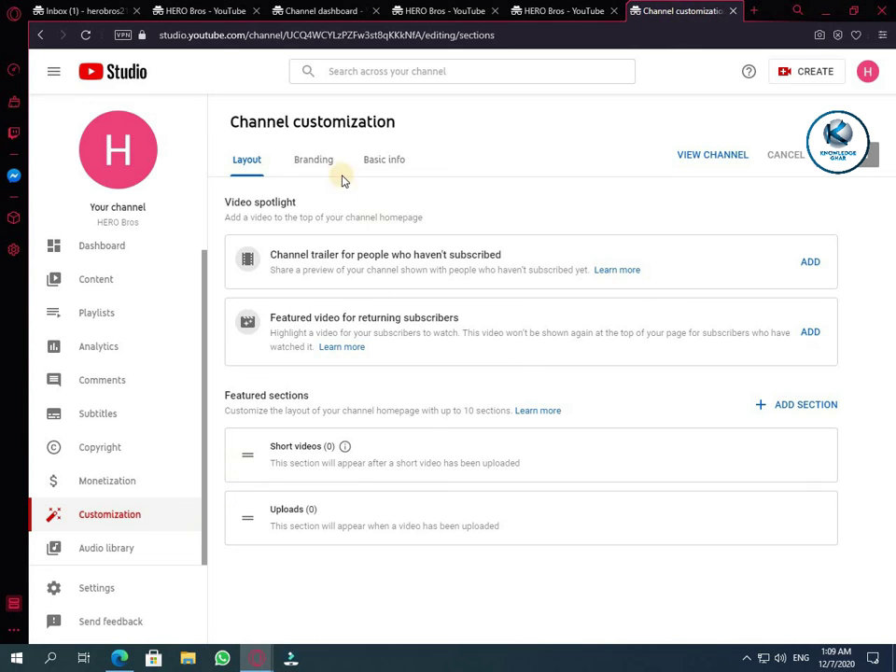
{"action": "left_click", "coordinate": [519, 7]}
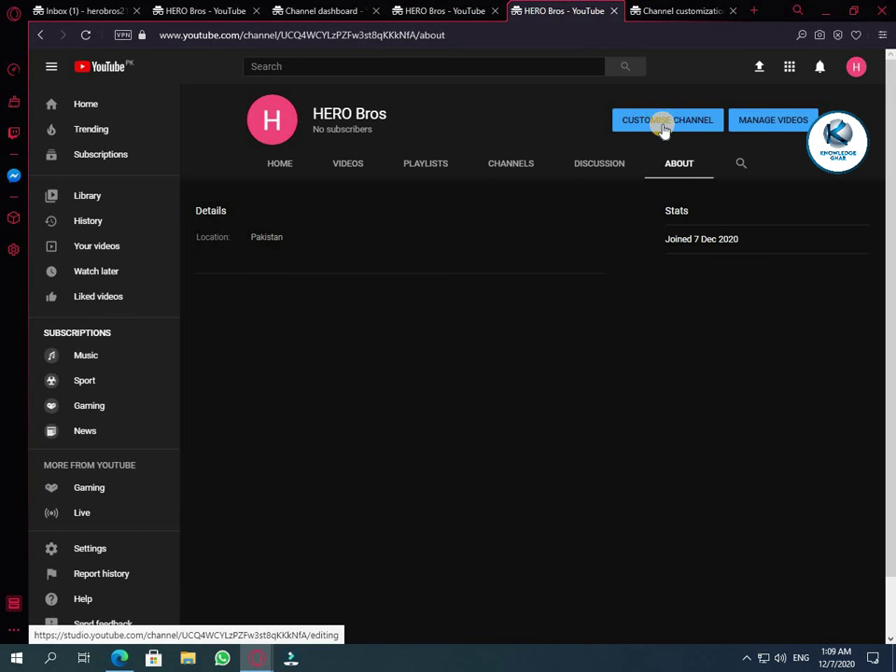
{"action": "left_click", "coordinate": [639, 9]}
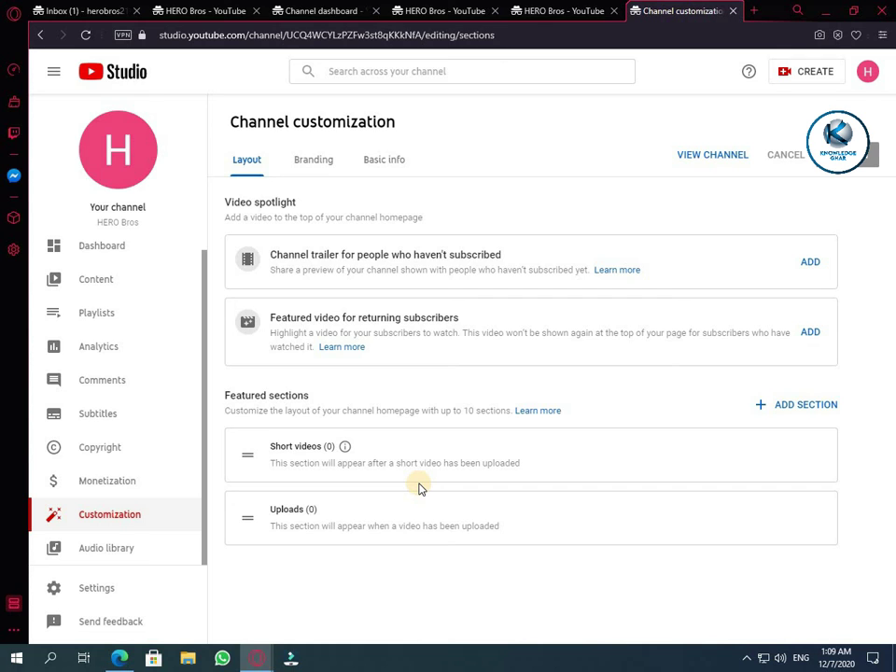
{"action": "left_click", "coordinate": [313, 158]}
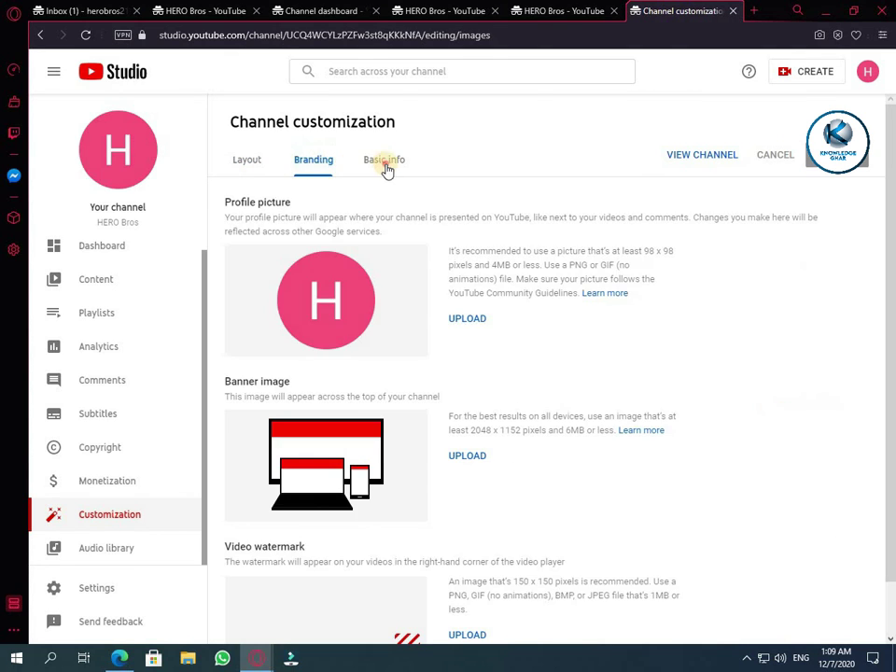
{"action": "left_click", "coordinate": [384, 168]}
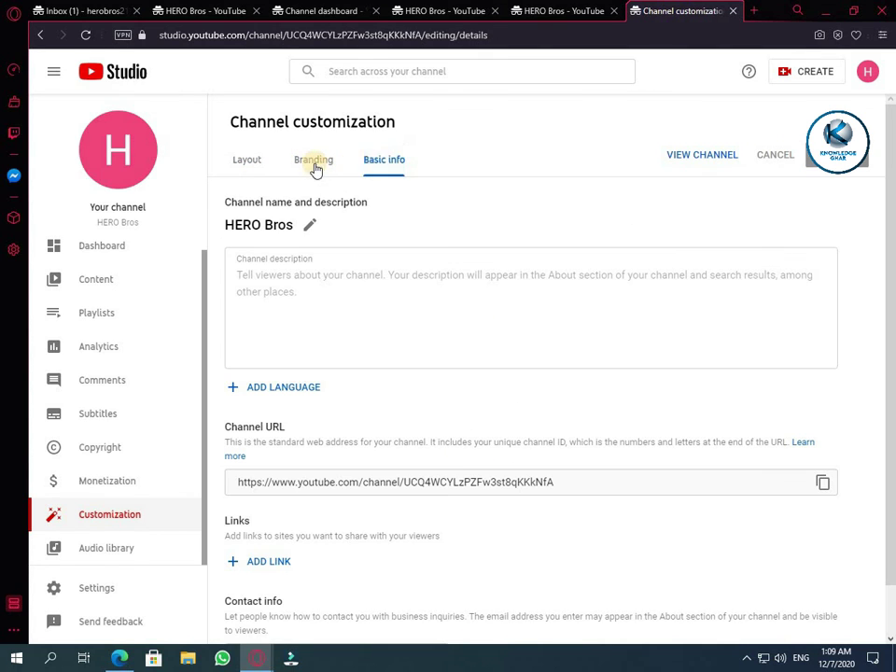
{"action": "left_click", "coordinate": [102, 556]}
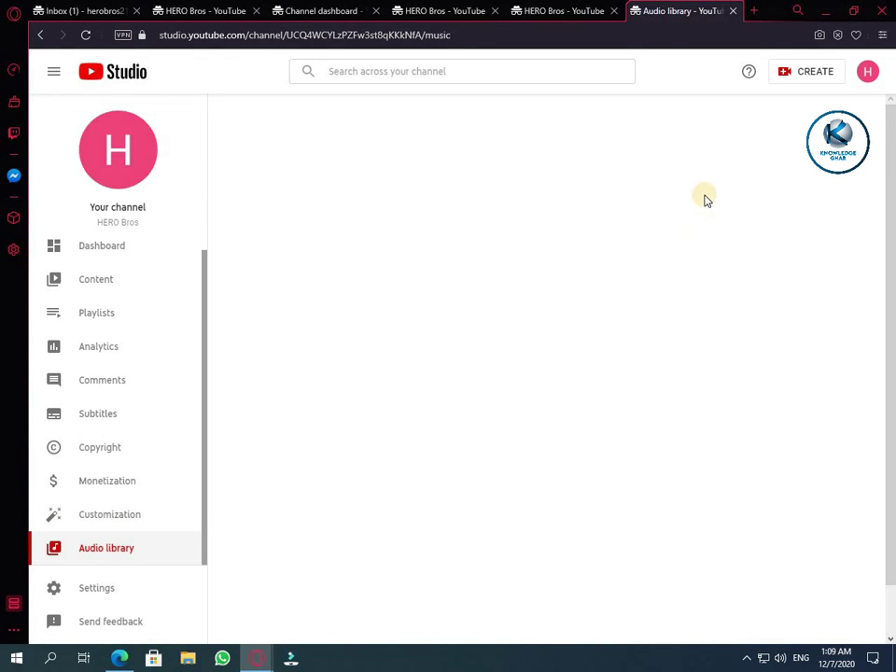
Step: Check the default currency in Studio settings without saving, then close the Audio library tab
{"action": "scroll", "coordinate": [504, 308], "scroll_direction": "down", "scroll_amount": 5}
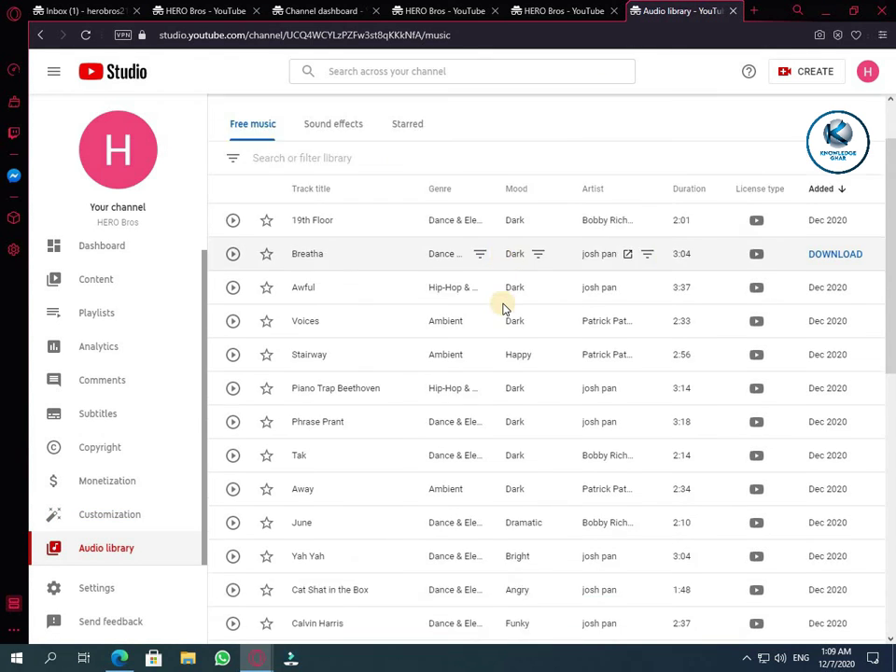
{"action": "scroll", "coordinate": [504, 308], "scroll_direction": "up", "scroll_amount": 5}
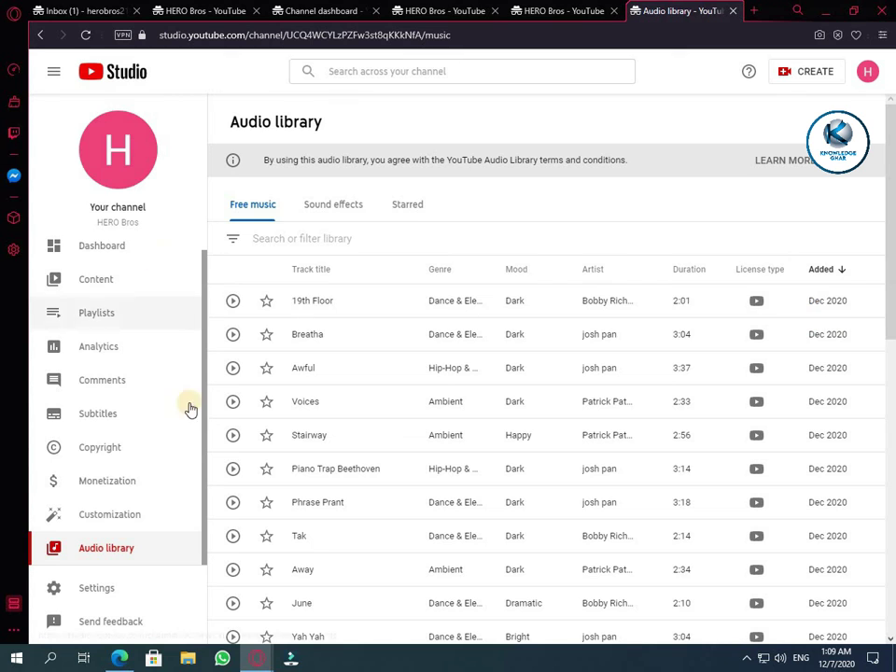
{"action": "left_click", "coordinate": [163, 595]}
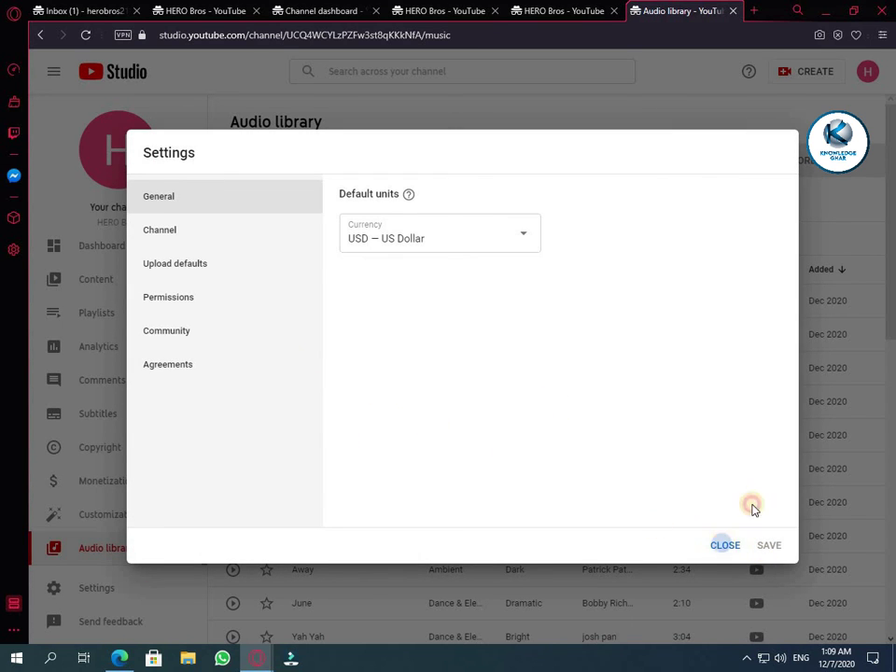
{"action": "left_click", "coordinate": [725, 545]}
{"action": "left_click", "coordinate": [733, 10]}
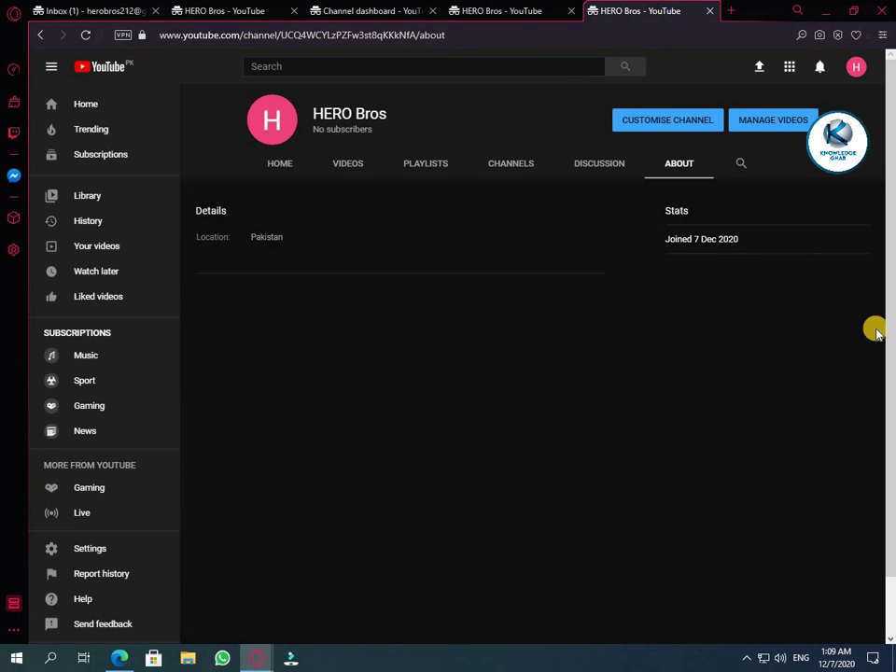